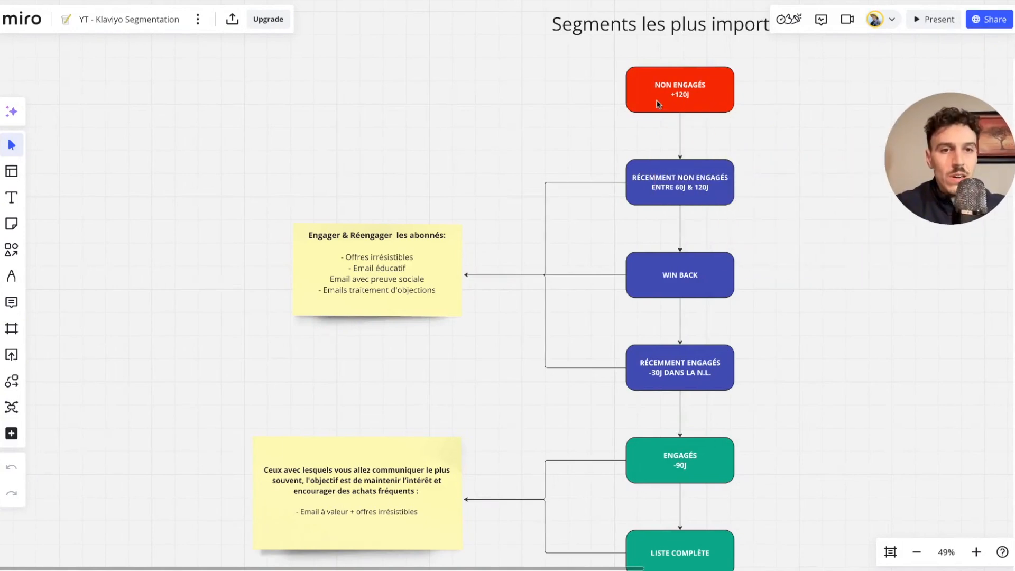
Step: Look over the "Segments les plus importants" flowchart, examining the red NON ENGAGÉS +120J segment
{"action": "scroll", "coordinate": [682, 317], "scroll_direction": "down", "scroll_amount": 5}
{"action": "scroll", "coordinate": [678, 325], "scroll_direction": "down", "scroll_amount": 6}
{"action": "scroll", "coordinate": [678, 324], "scroll_direction": "up", "scroll_amount": 12}
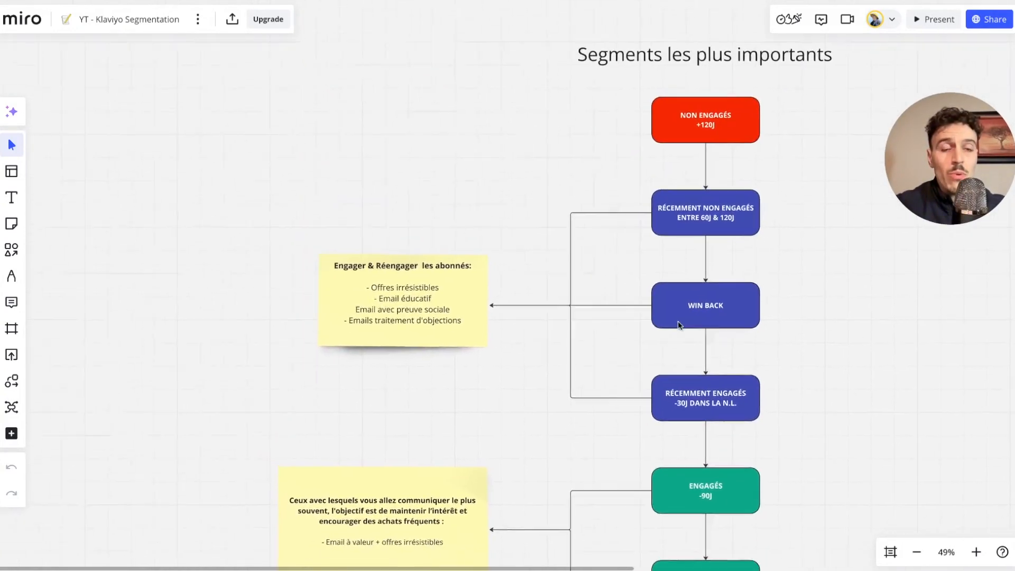
{"action": "scroll", "coordinate": [678, 323], "scroll_direction": "up", "scroll_amount": 1}
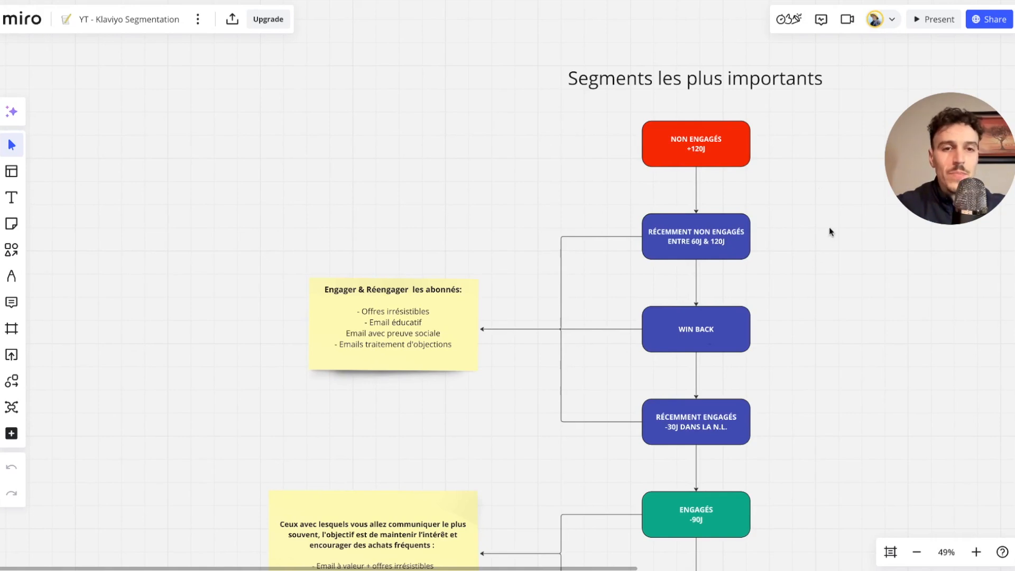
{"action": "left_click", "coordinate": [668, 150]}
{"action": "left_click", "coordinate": [802, 147]}
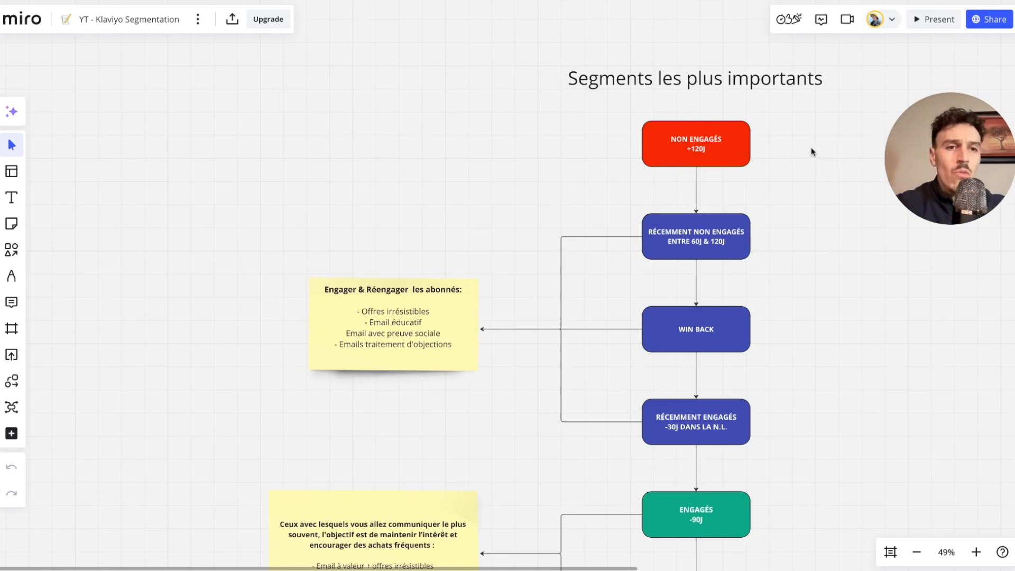
{"action": "left_click", "coordinate": [702, 150]}
{"action": "left_click", "coordinate": [761, 190]}
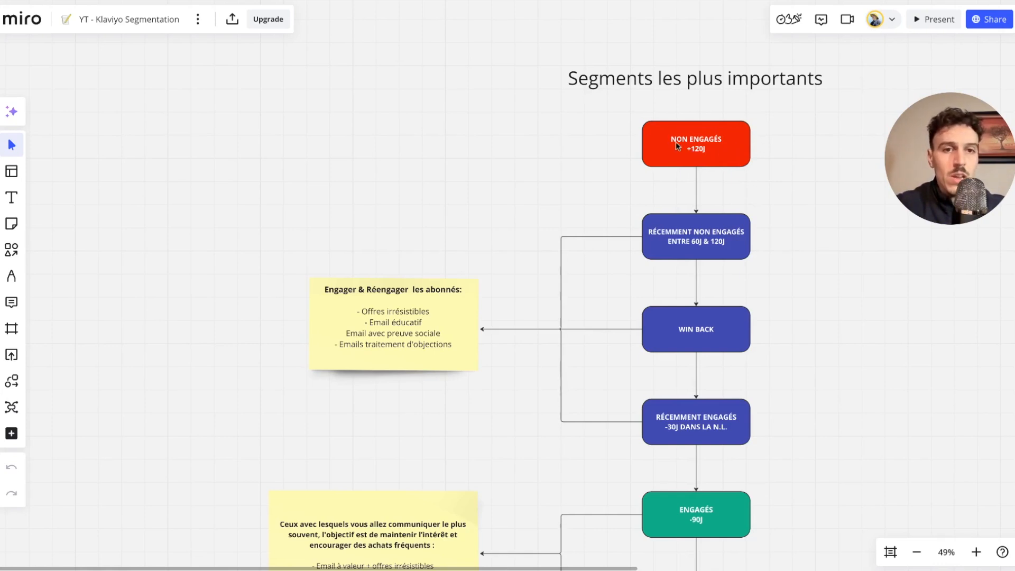
{"action": "left_click", "coordinate": [692, 148]}
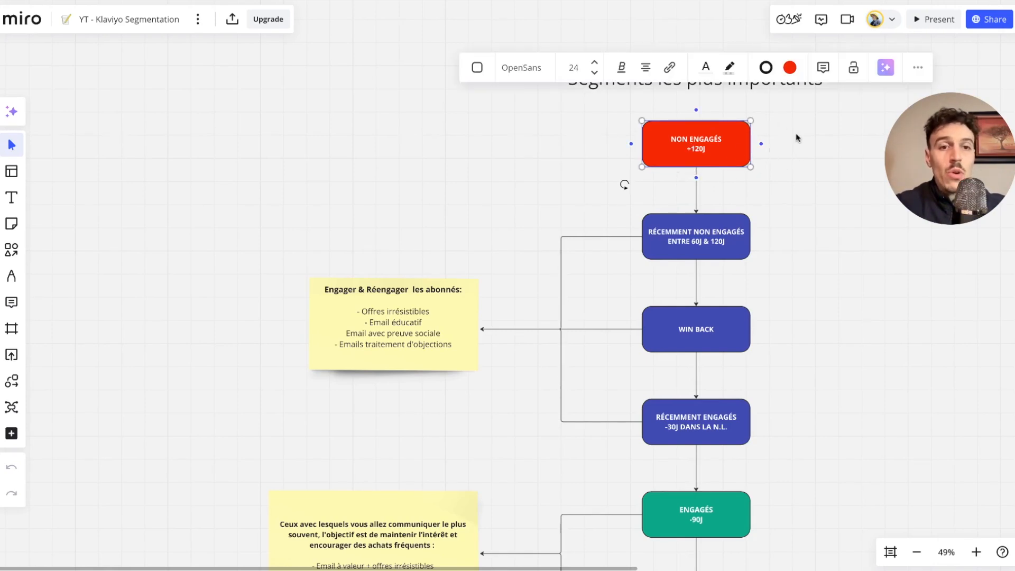
{"action": "left_click", "coordinate": [802, 149]}
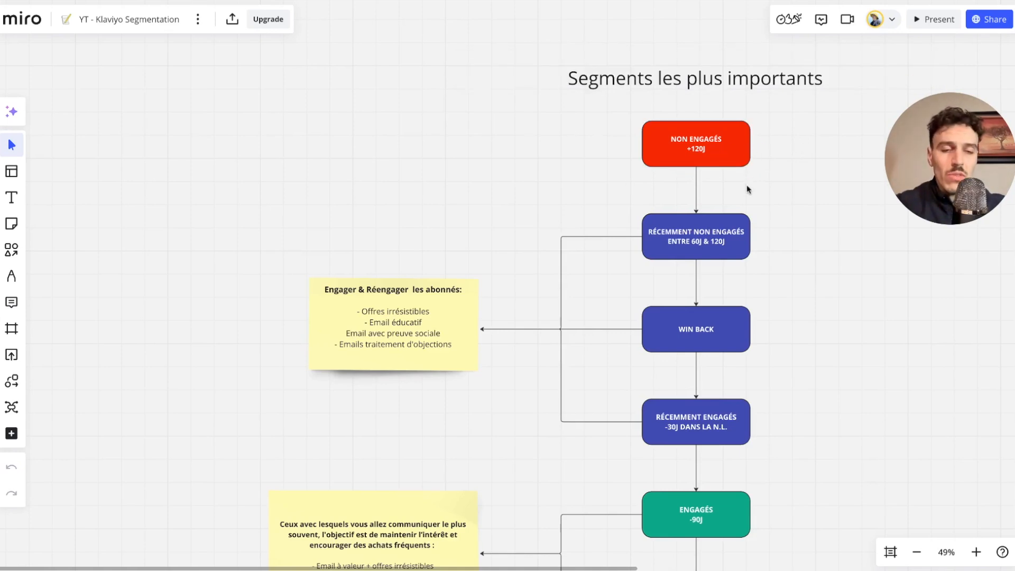
Step: Examine the RÉCEMMENT NON ENGAGÉS ENTRE 60J & 120J and WIN BACK segments in the flowchart
{"action": "scroll", "coordinate": [761, 214], "scroll_direction": "down", "scroll_amount": 3}
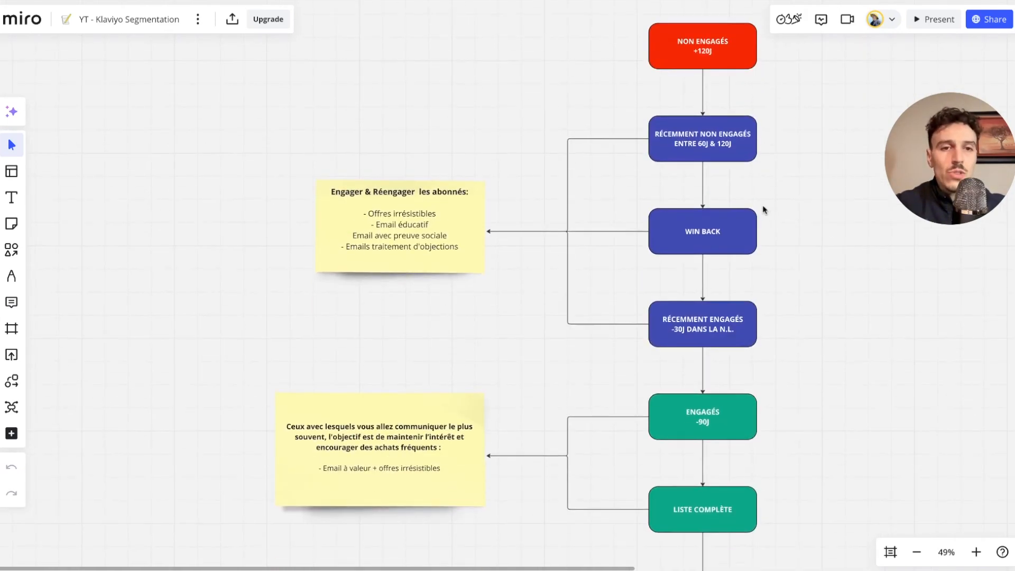
{"action": "left_click", "coordinate": [694, 144]}
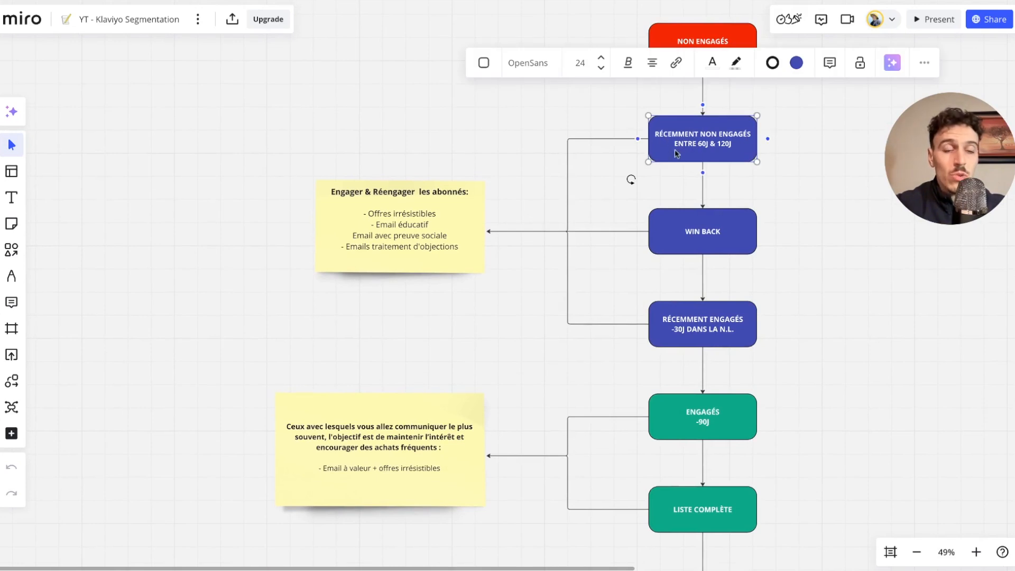
{"action": "left_click", "coordinate": [812, 147]}
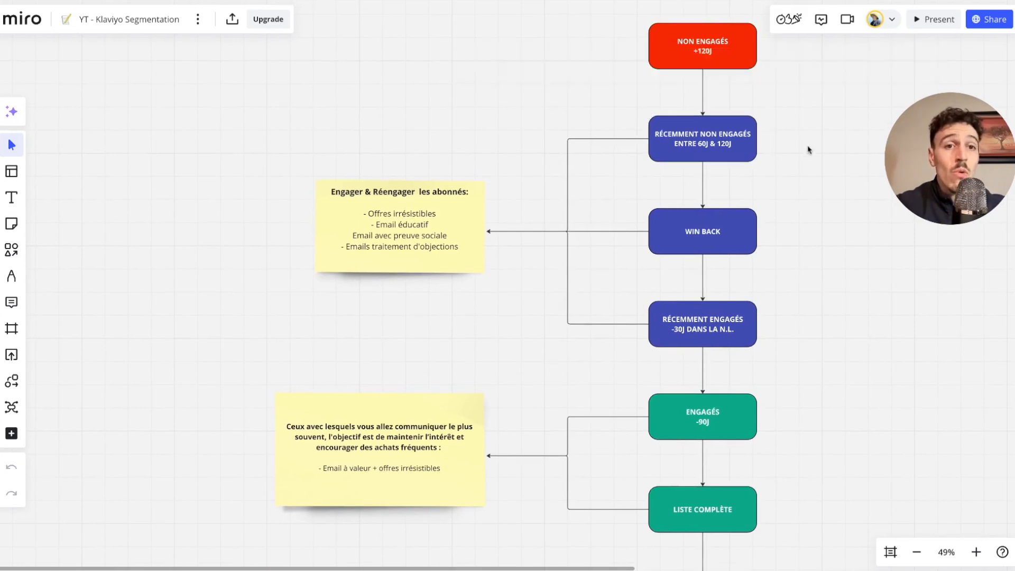
{"action": "scroll", "coordinate": [812, 147], "scroll_direction": "up", "scroll_amount": 2}
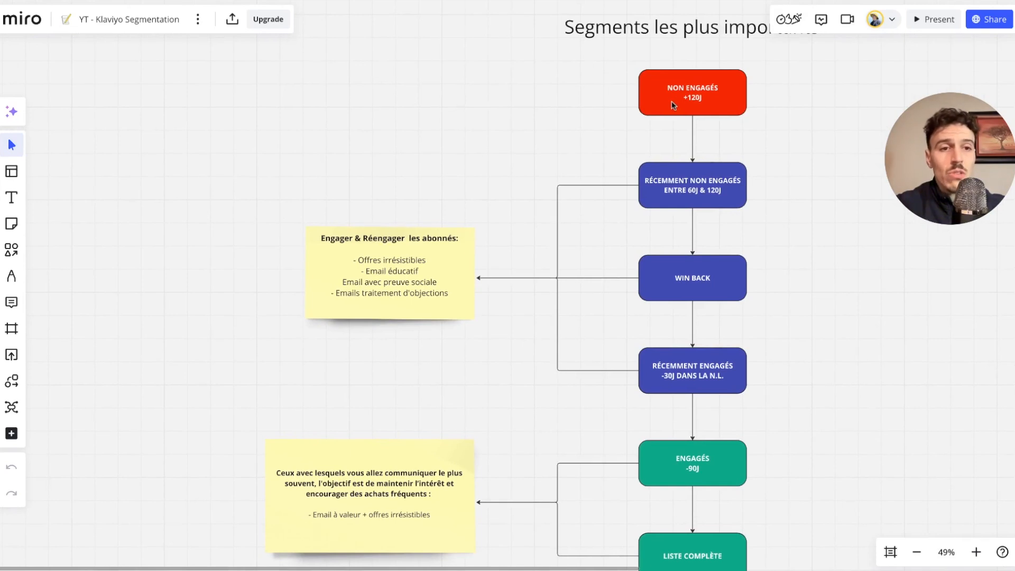
{"action": "left_click", "coordinate": [673, 105]}
{"action": "left_click", "coordinate": [663, 182]}
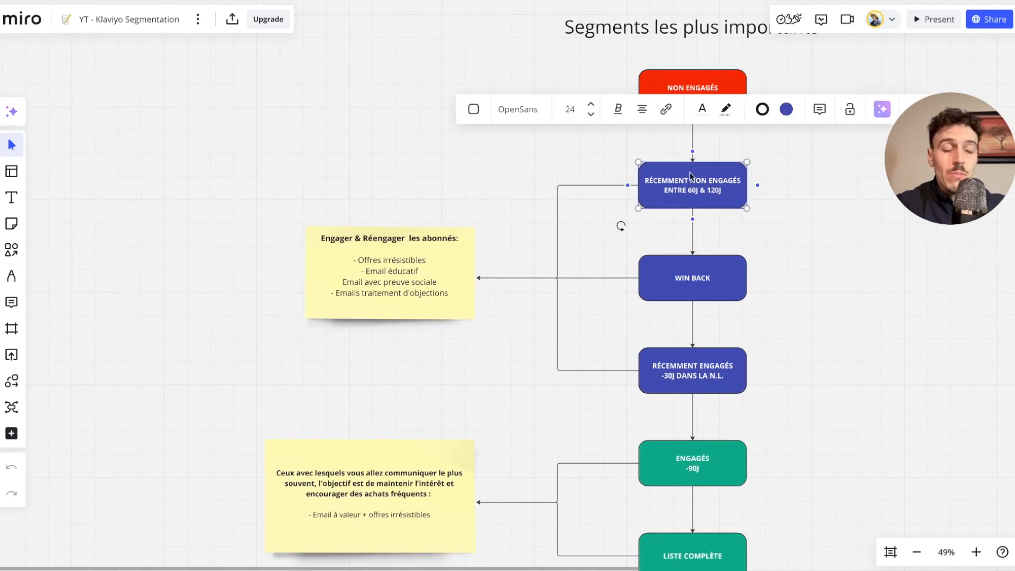
{"action": "scroll", "coordinate": [629, 219], "scroll_direction": "left", "scroll_amount": 2}
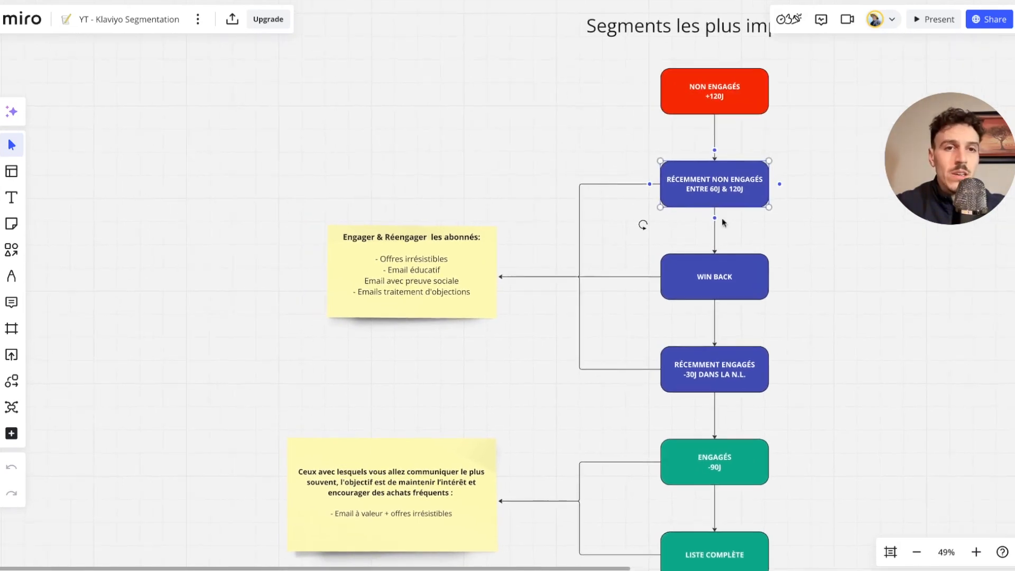
{"action": "scroll", "coordinate": [727, 225], "scroll_direction": "up", "scroll_amount": 1}
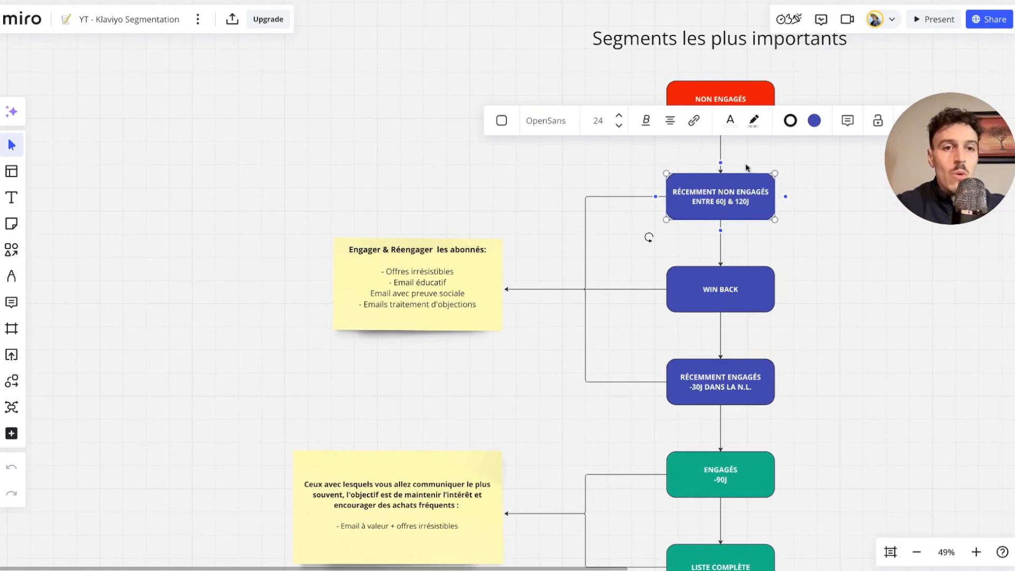
{"action": "left_click", "coordinate": [807, 219]}
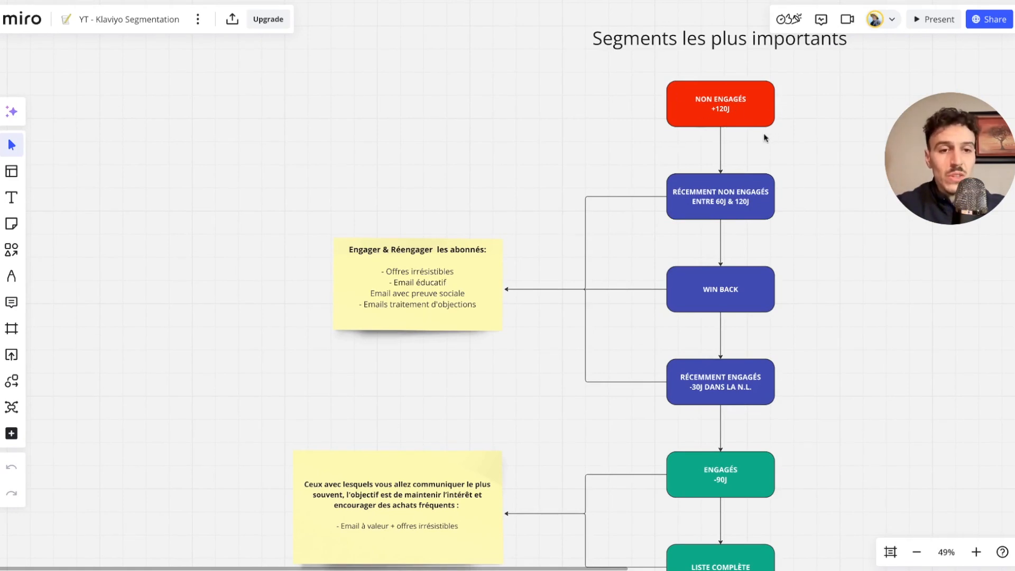
{"action": "scroll", "coordinate": [737, 229], "scroll_direction": "down", "scroll_amount": 3}
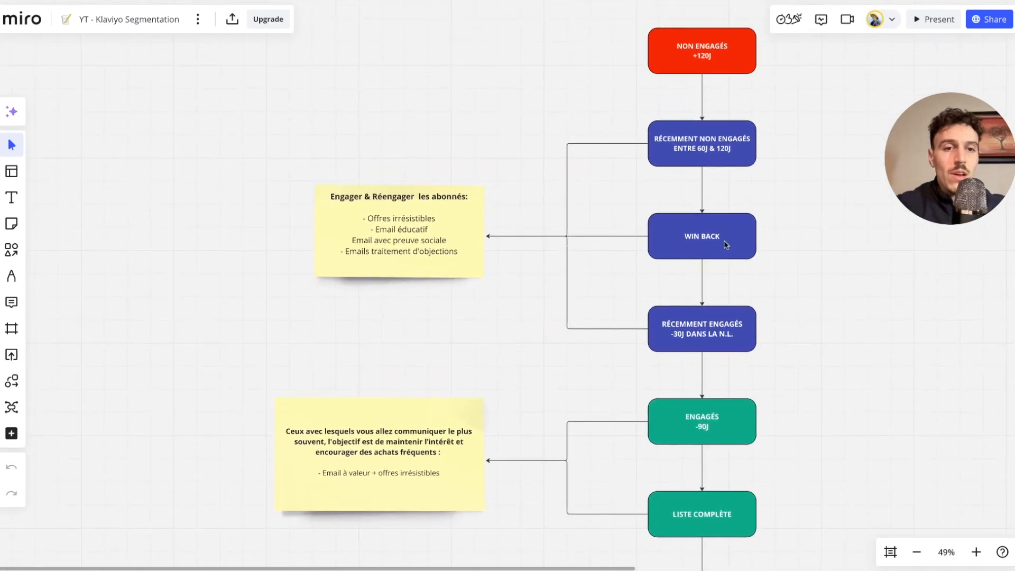
{"action": "left_click", "coordinate": [725, 240]}
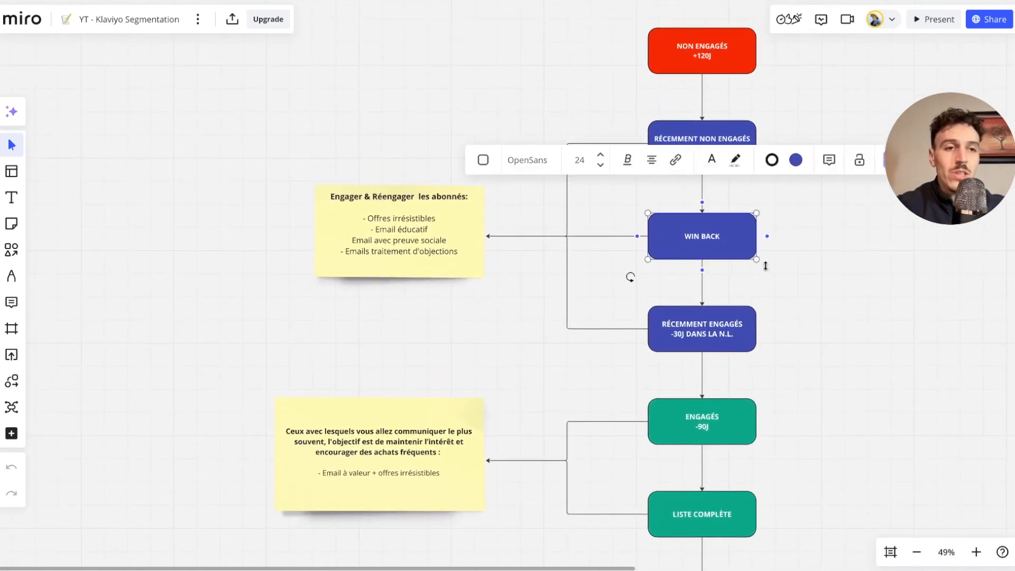
{"action": "left_click", "coordinate": [823, 263]}
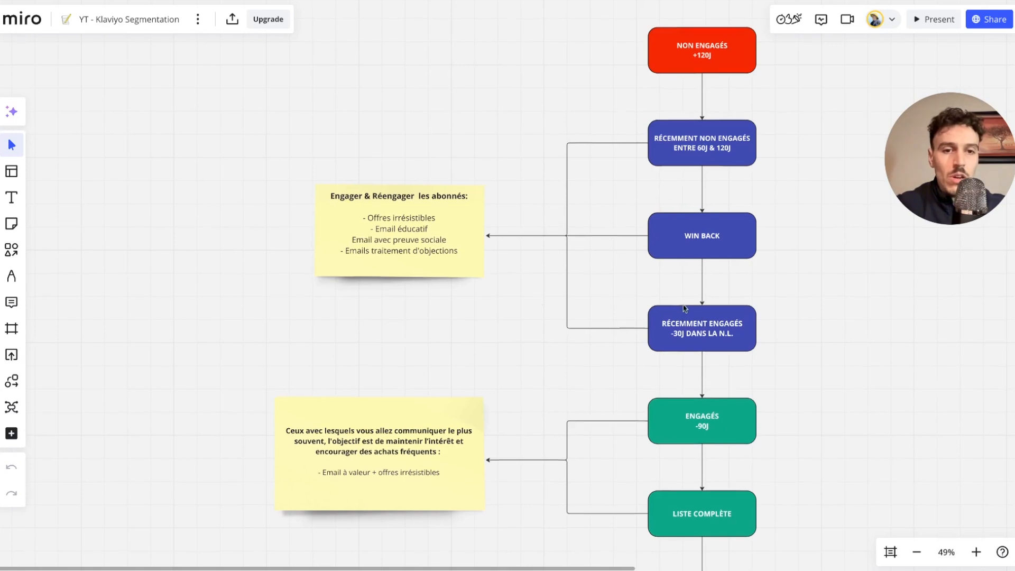
{"action": "scroll", "coordinate": [534, 289], "scroll_direction": "down", "scroll_amount": 1}
{"action": "left_click", "coordinate": [707, 215]}
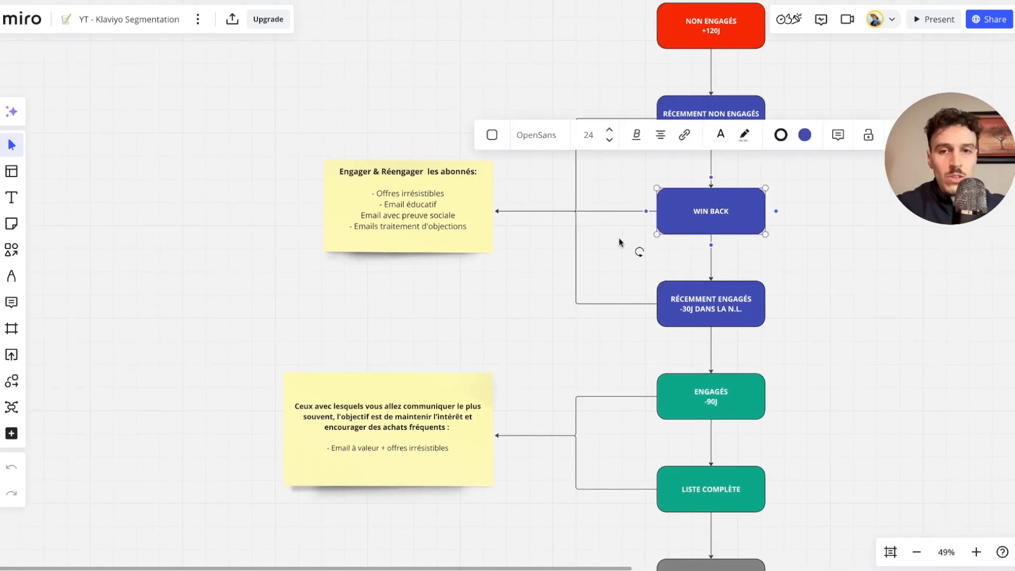
Step: Add a leading hyphen to the "Email avec preuve sociale" line in the "Engager & Réengager les abonnés" sticky note
{"action": "left_click", "coordinate": [360, 212]}
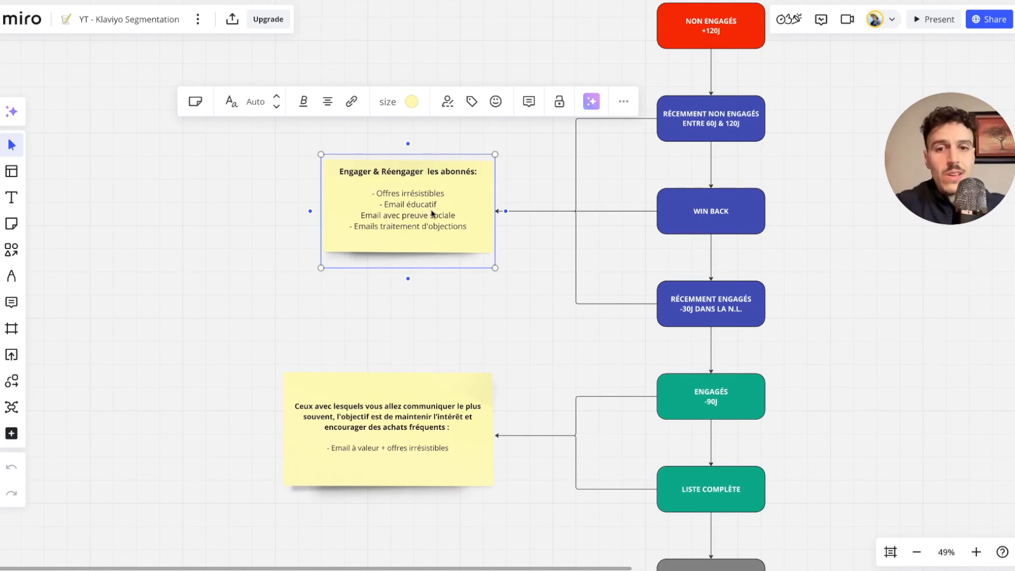
{"action": "double_click", "coordinate": [362, 218]}
{"action": "left_click", "coordinate": [391, 217]}
{"action": "type", "text": "-"}
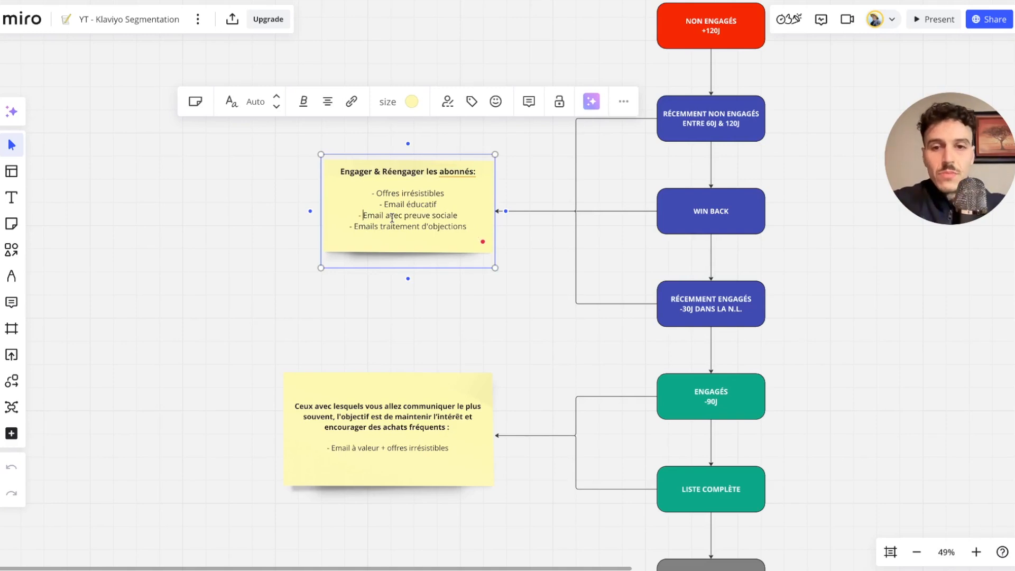
{"action": "left_click", "coordinate": [526, 237]}
Step: Examine the RÉCEMMENT ENGAGÉS, ENGAGÉS -90J and LISTE COMPLÈTE segments, plus the sticky note on frequent communication
{"action": "scroll", "coordinate": [665, 394], "scroll_direction": "down", "scroll_amount": 1}
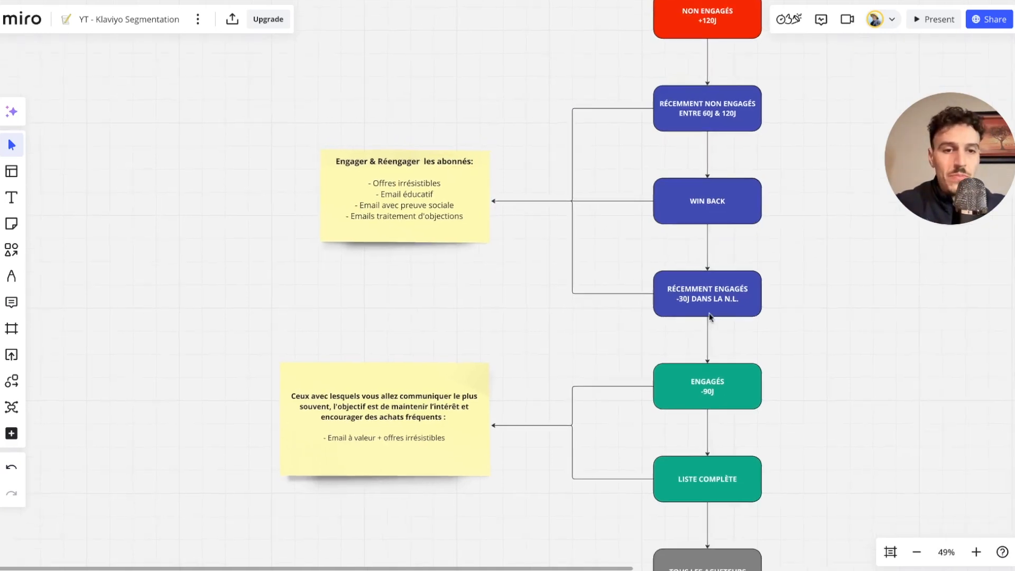
{"action": "left_click", "coordinate": [712, 286]}
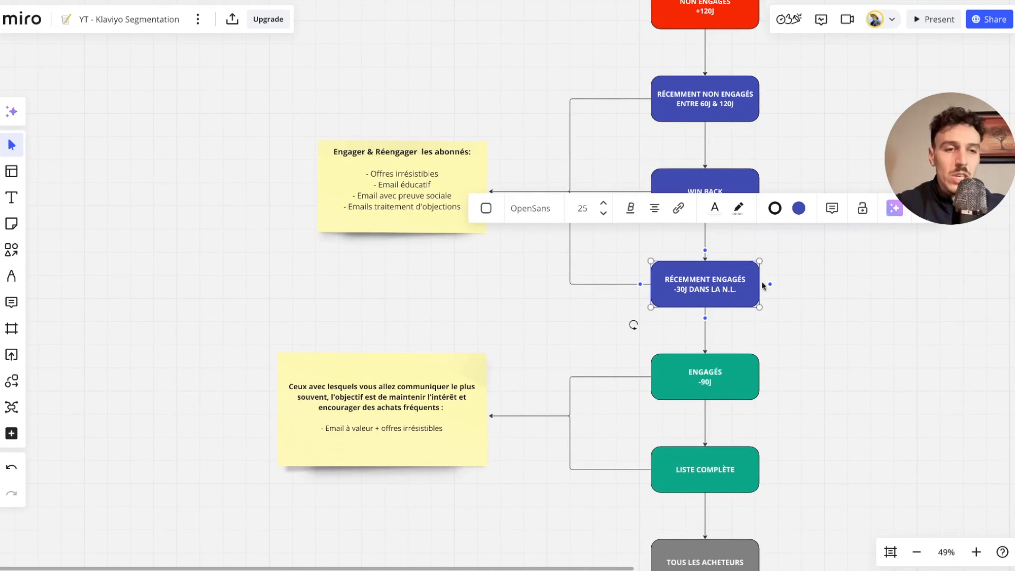
{"action": "left_click", "coordinate": [821, 279]}
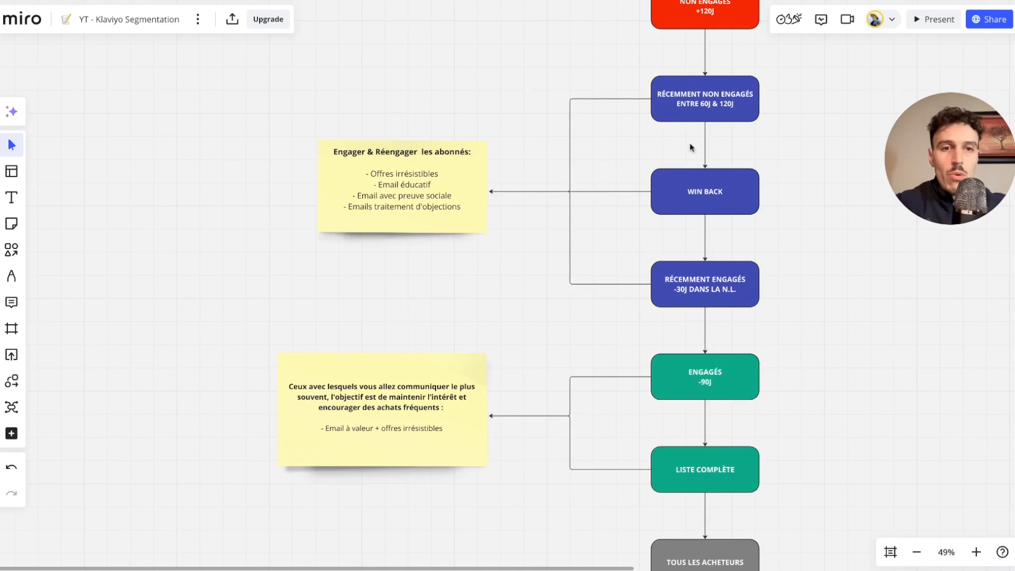
{"action": "scroll", "coordinate": [793, 243], "scroll_direction": "down", "scroll_amount": 4}
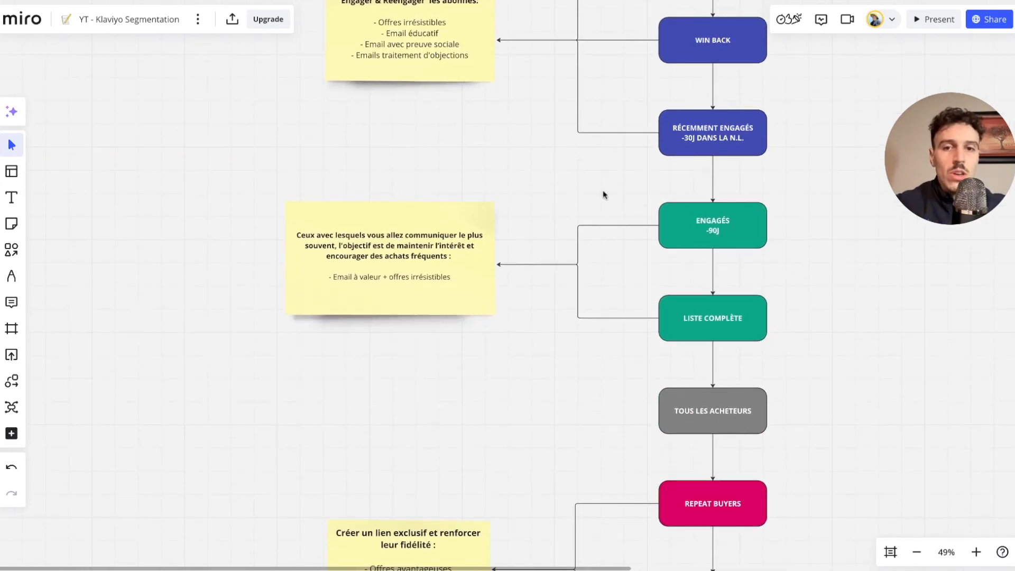
{"action": "left_click", "coordinate": [728, 227]}
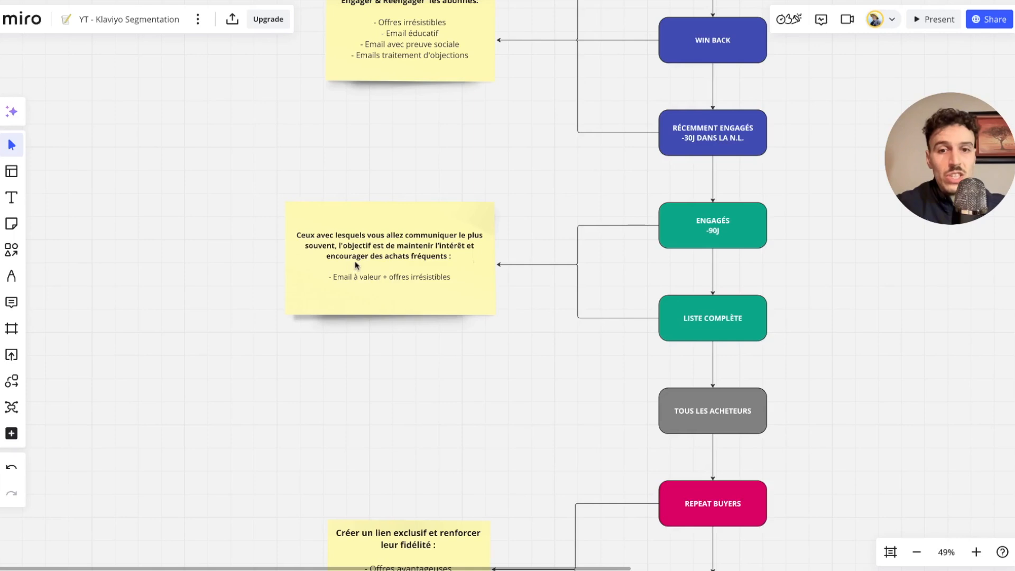
{"action": "left_click", "coordinate": [464, 273]}
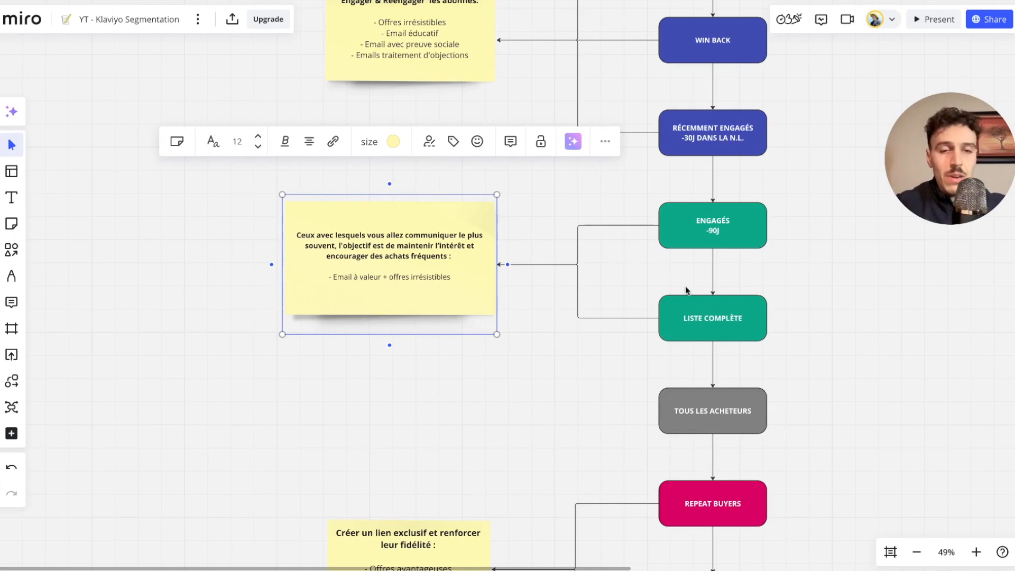
{"action": "left_click", "coordinate": [843, 266]}
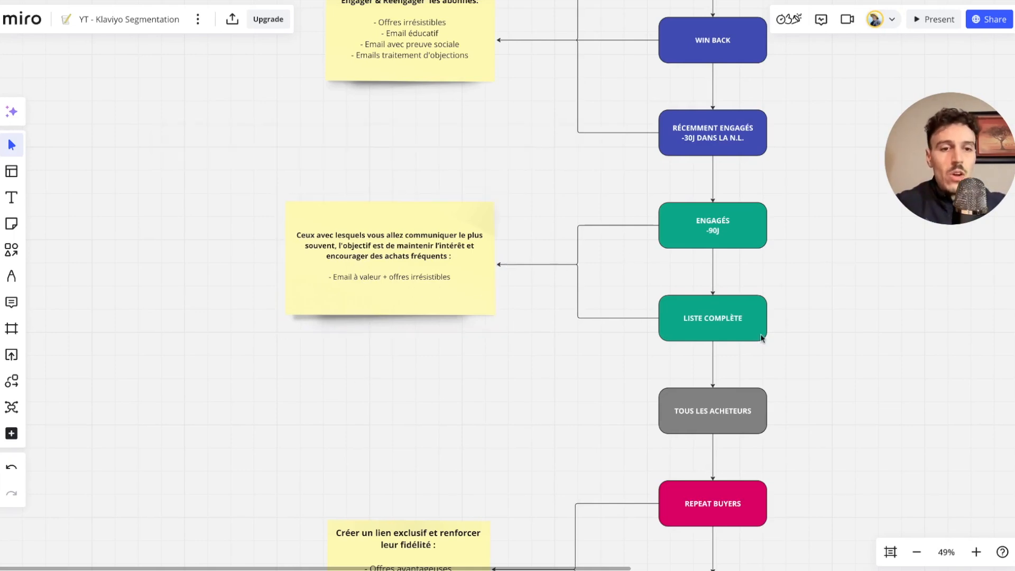
{"action": "left_click", "coordinate": [706, 321]}
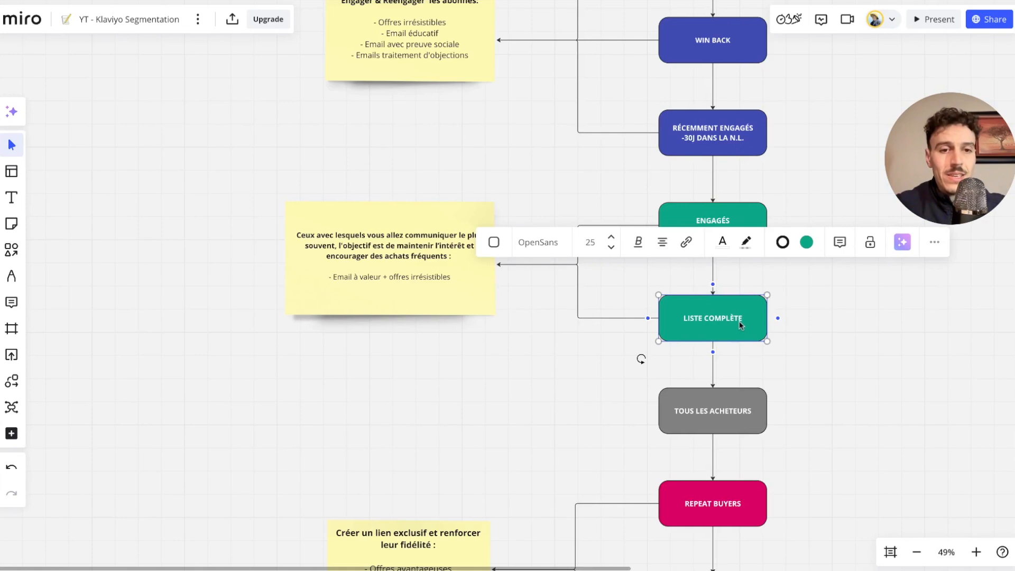
{"action": "left_click", "coordinate": [823, 323]}
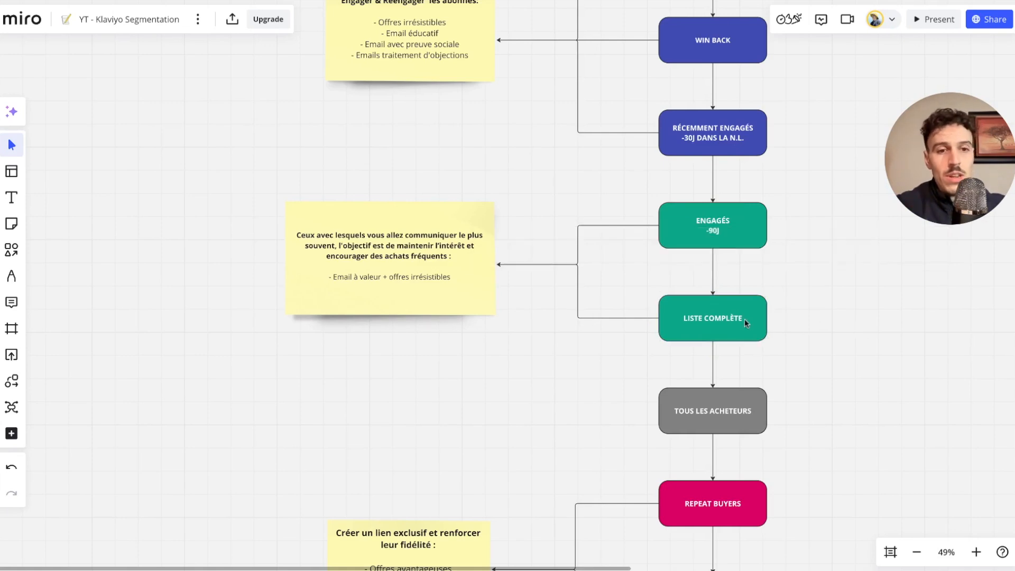
Step: Compare the LISTE COMPLÈTE segment with the NON ENGAGÉS +120J segment at the start of the flowchart
{"action": "scroll", "coordinate": [738, 325], "scroll_direction": "up", "scroll_amount": 5}
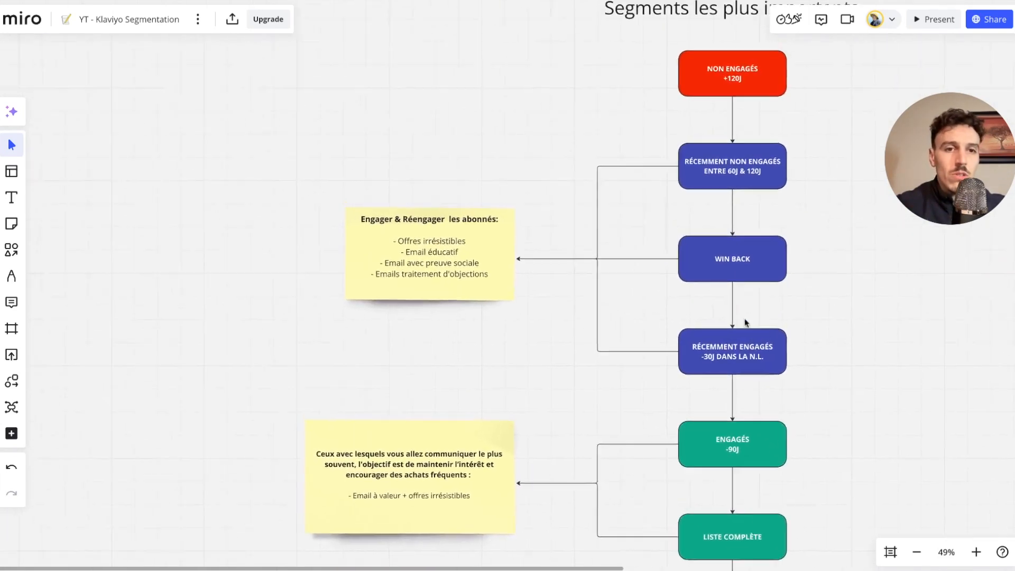
{"action": "scroll", "coordinate": [748, 103], "scroll_direction": "up", "scroll_amount": 1}
{"action": "left_click", "coordinate": [727, 124]}
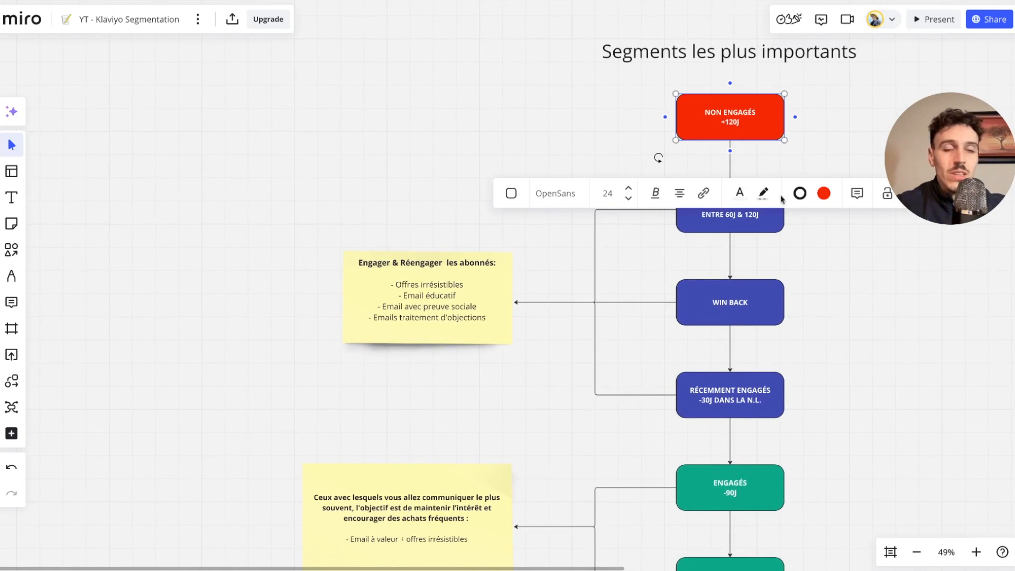
{"action": "scroll", "coordinate": [778, 355], "scroll_direction": "down", "scroll_amount": 5}
{"action": "left_click", "coordinate": [705, 347]}
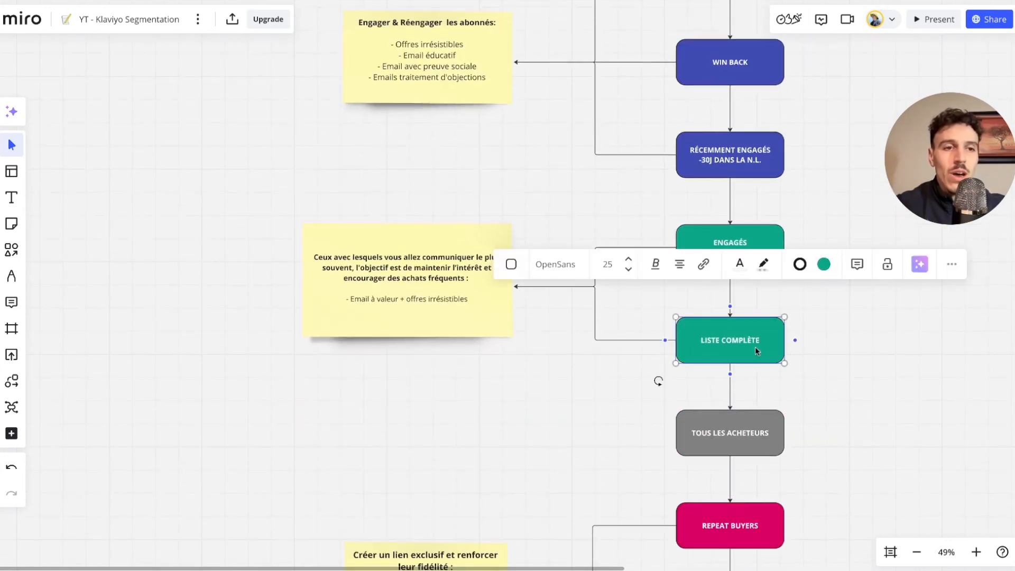
{"action": "scroll", "coordinate": [755, 353], "scroll_direction": "up", "scroll_amount": 6}
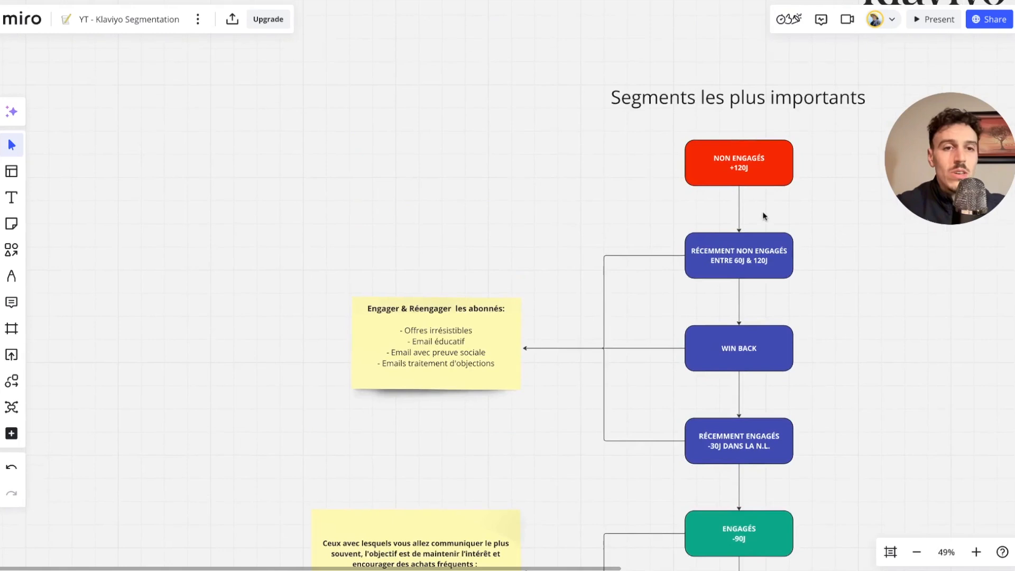
{"action": "left_click", "coordinate": [734, 173]}
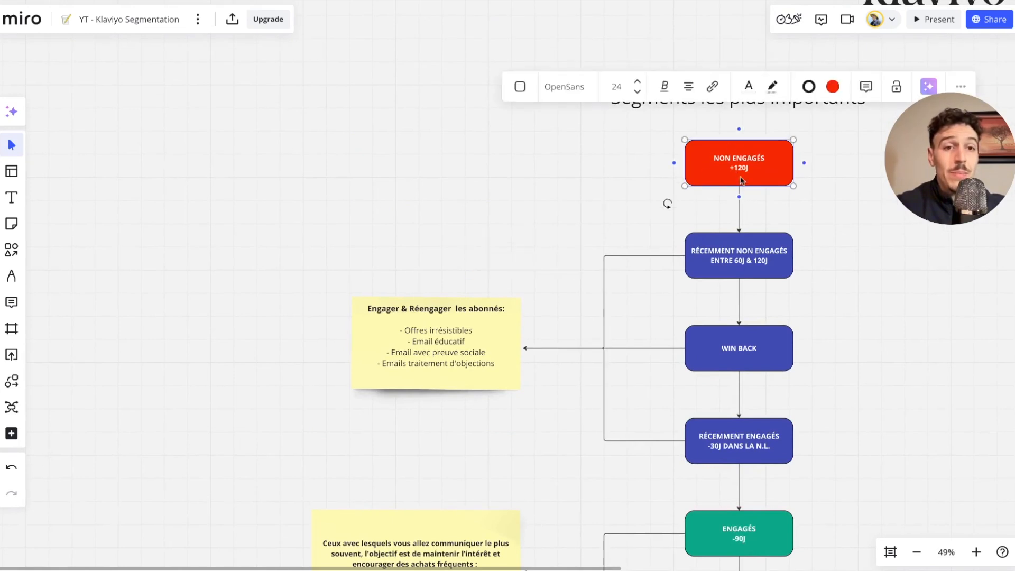
{"action": "scroll", "coordinate": [769, 222], "scroll_direction": "down", "scroll_amount": 6}
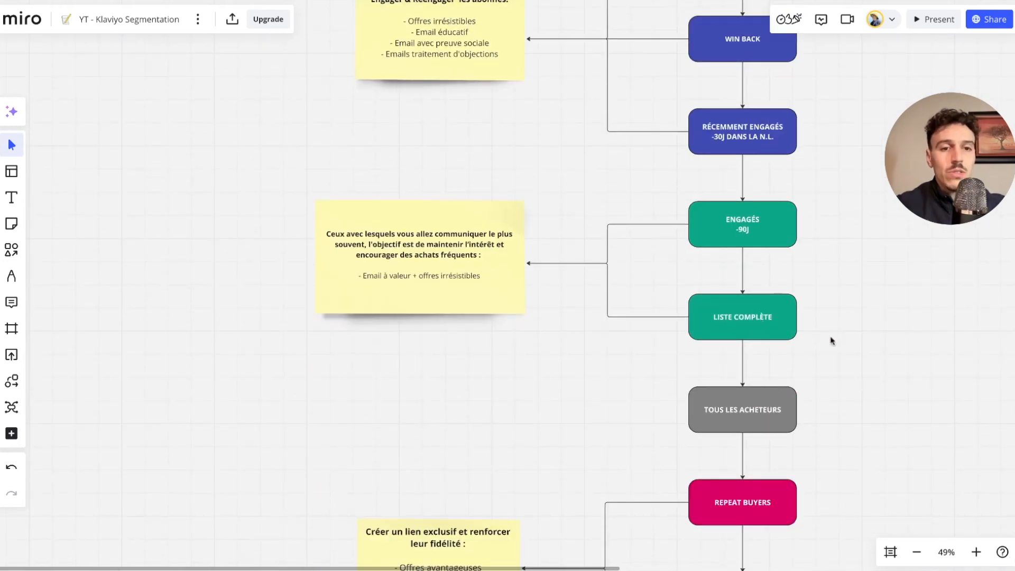
Step: Compare the LISTE COMPLÈTE segment with the ENGAGÉS -90J segment in the flowchart
{"action": "left_click", "coordinate": [736, 323]}
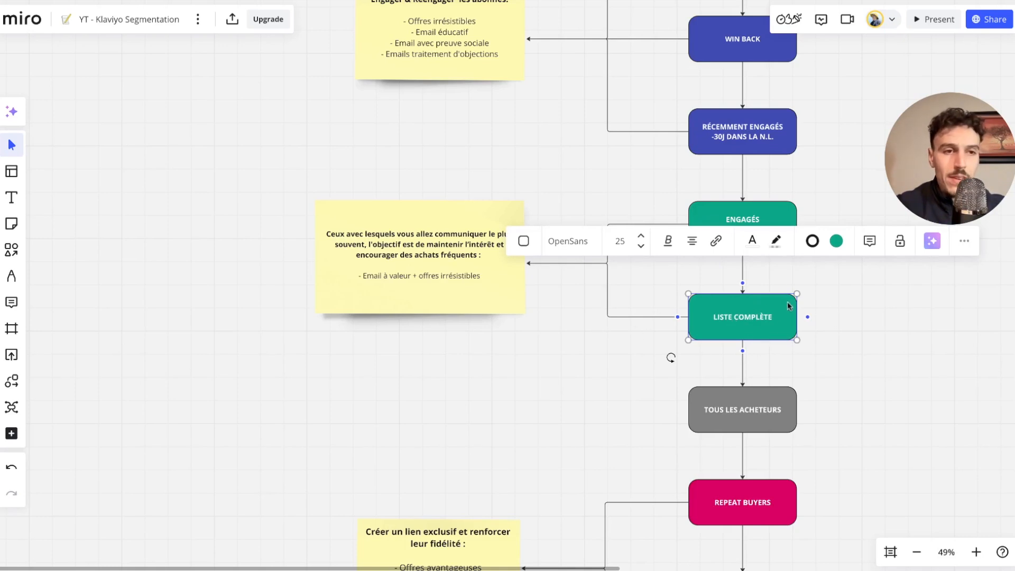
{"action": "left_click", "coordinate": [867, 306]}
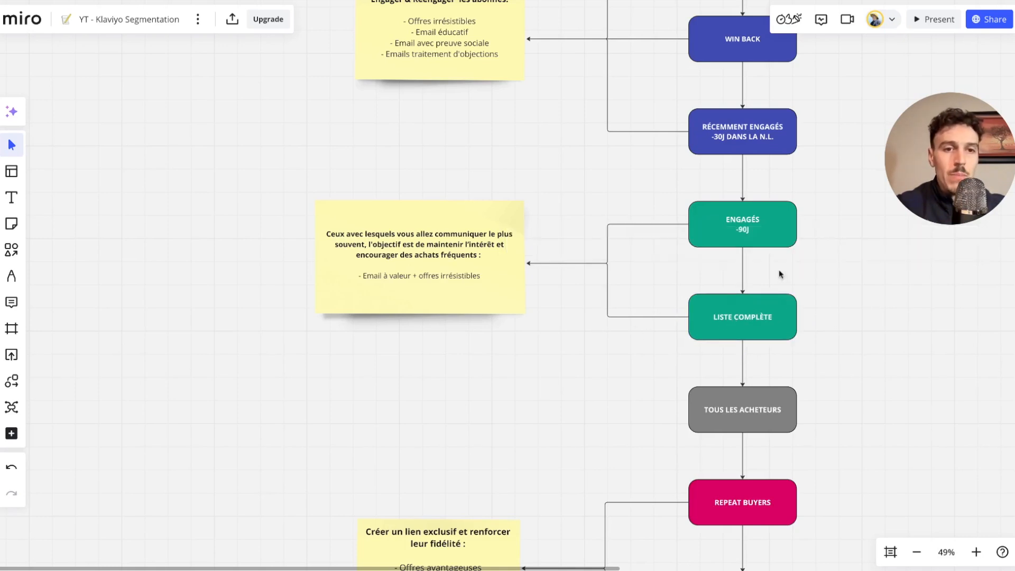
{"action": "left_click", "coordinate": [746, 233]}
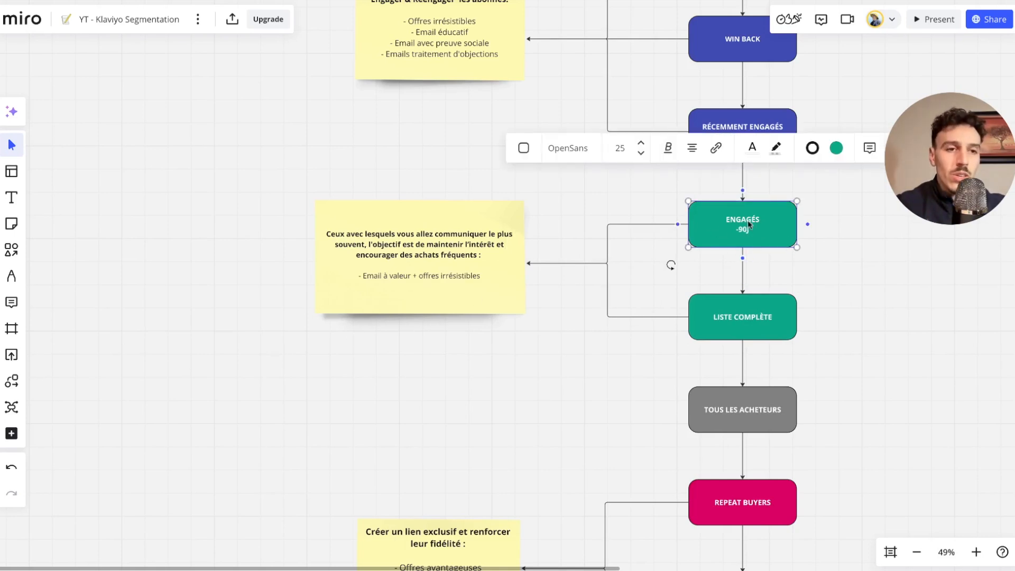
{"action": "left_click", "coordinate": [862, 271]}
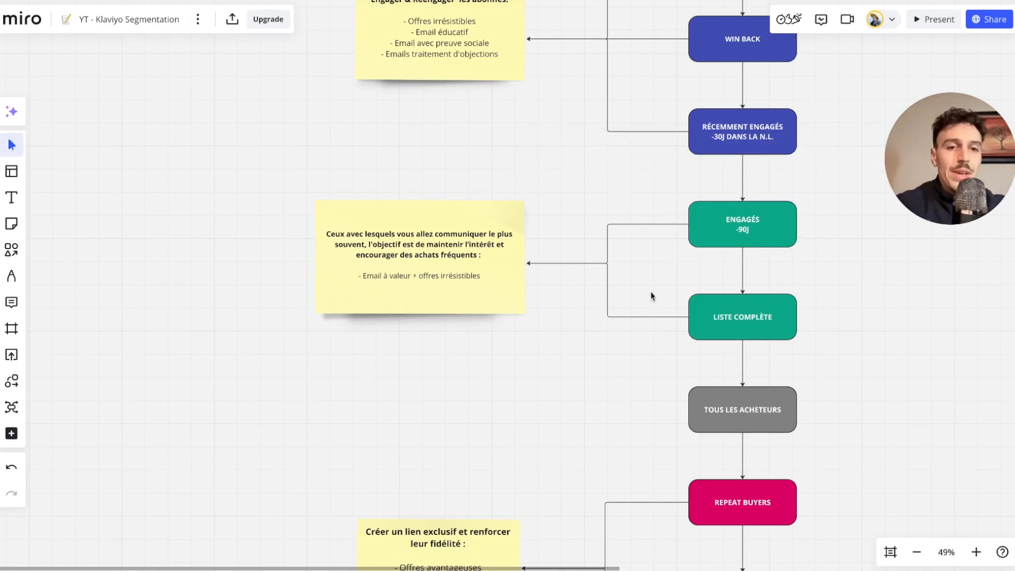
{"action": "left_click", "coordinate": [734, 329]}
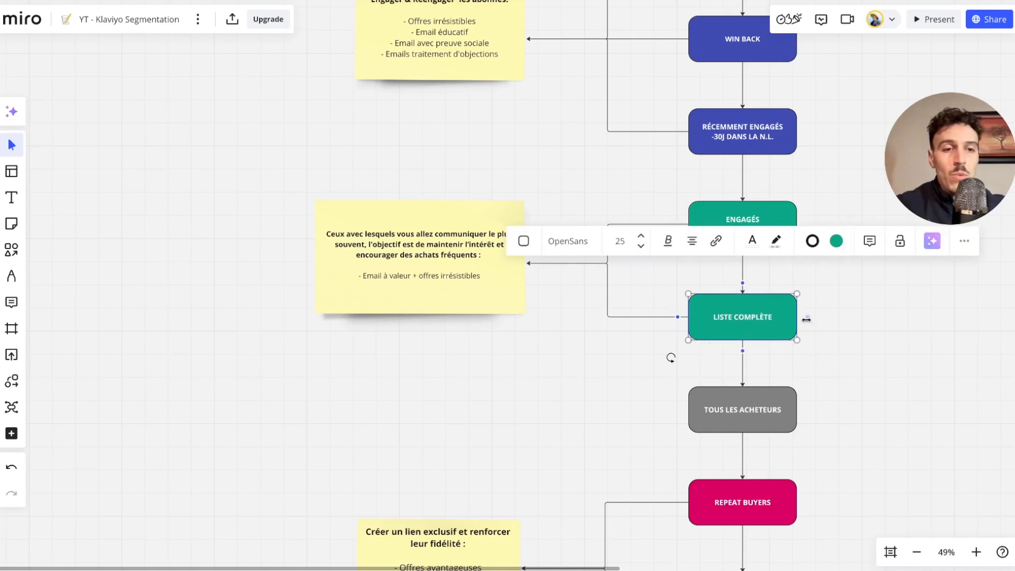
{"action": "left_click", "coordinate": [913, 333]}
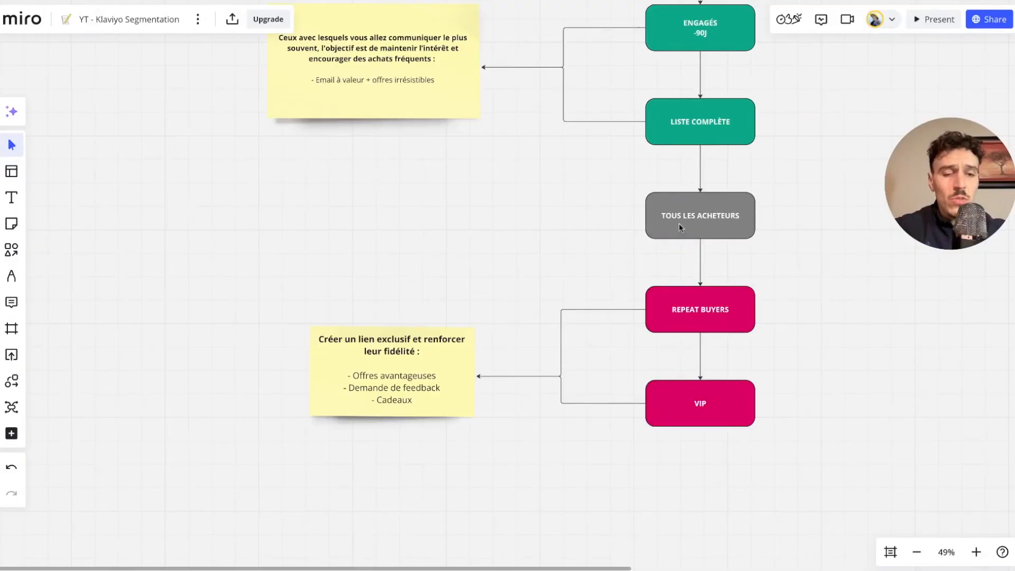
Step: Examine the TOUS LES ACHETEURS segment in the flowchart
{"action": "left_click", "coordinate": [703, 221]}
{"action": "left_click", "coordinate": [540, 222]}
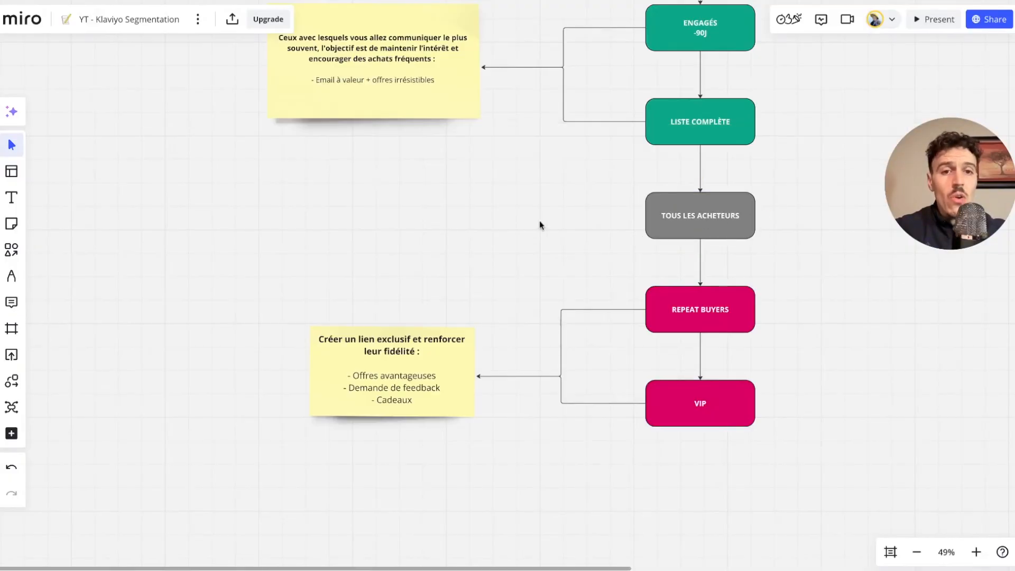
{"action": "mouse_move", "coordinate": [511, 213]}
{"action": "left_mouse_down"}
{"action": "mouse_move", "coordinate": [636, 206]}
{"action": "mouse_move", "coordinate": [788, 222]}
{"action": "mouse_move", "coordinate": [514, 215]}
{"action": "left_mouse_up"}
{"action": "left_click", "coordinate": [807, 224]}
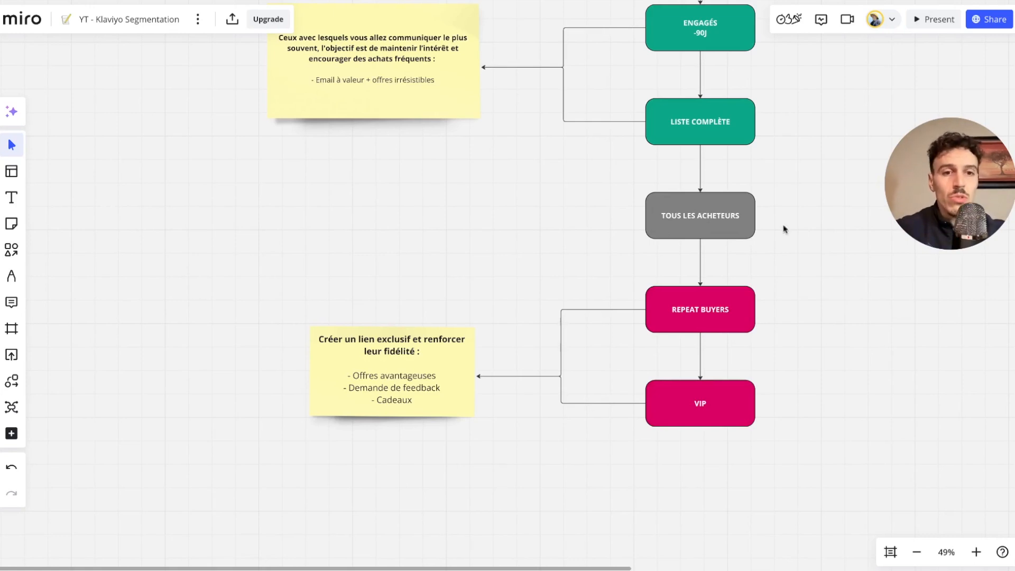
{"action": "left_click_drag", "start_coordinate": [804, 217], "coordinate": [618, 218]}
Step: Examine the REPEAT BUYERS and VIP segments and their sticky note on creating an exclusive bond and strengthening loyalty
{"action": "scroll", "coordinate": [801, 272], "scroll_direction": "down", "scroll_amount": 3}
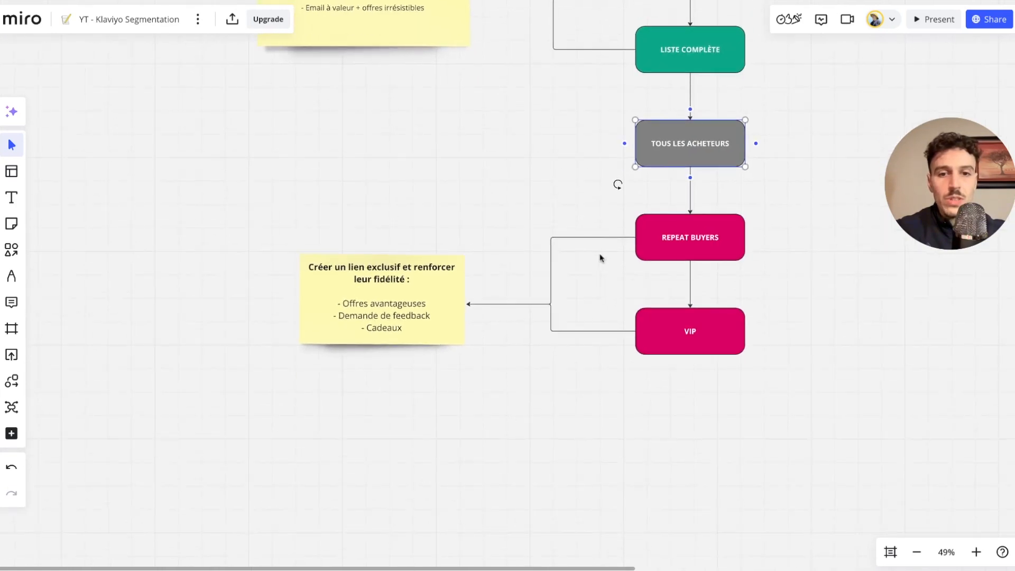
{"action": "left_click", "coordinate": [679, 245]}
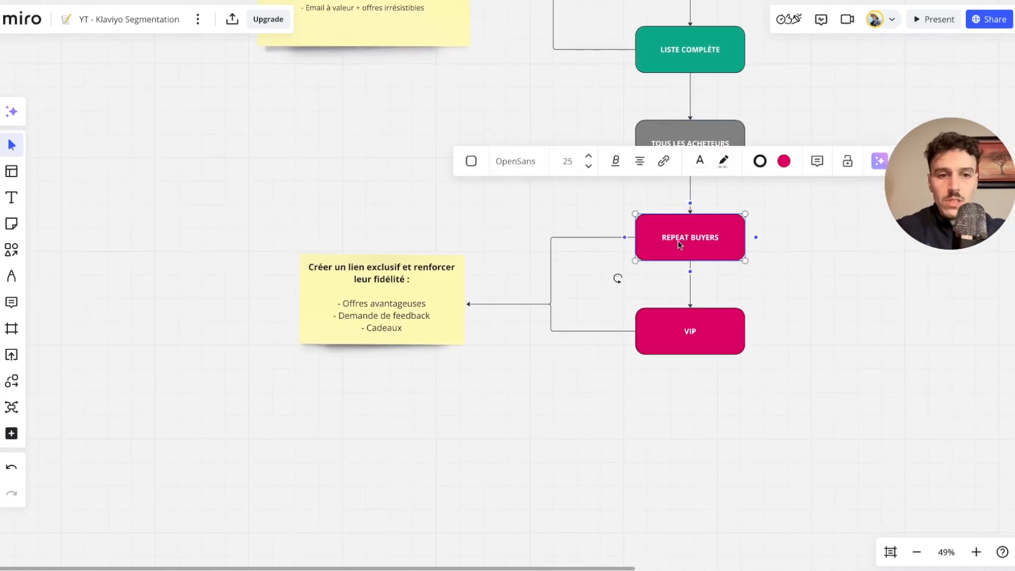
{"action": "left_click", "coordinate": [830, 279]}
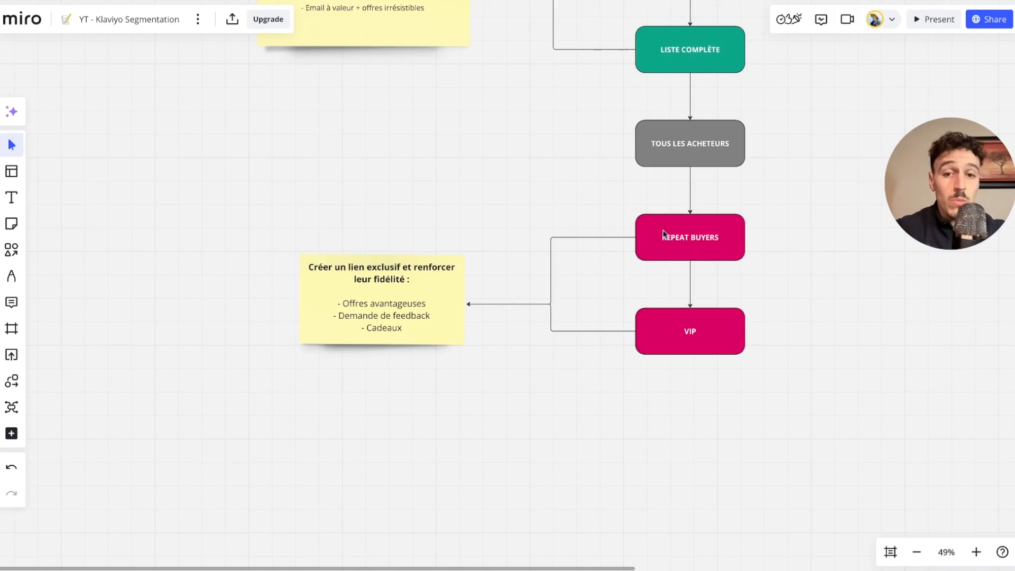
{"action": "scroll", "coordinate": [786, 332], "scroll_direction": "down", "scroll_amount": 3}
{"action": "left_click", "coordinate": [733, 294]}
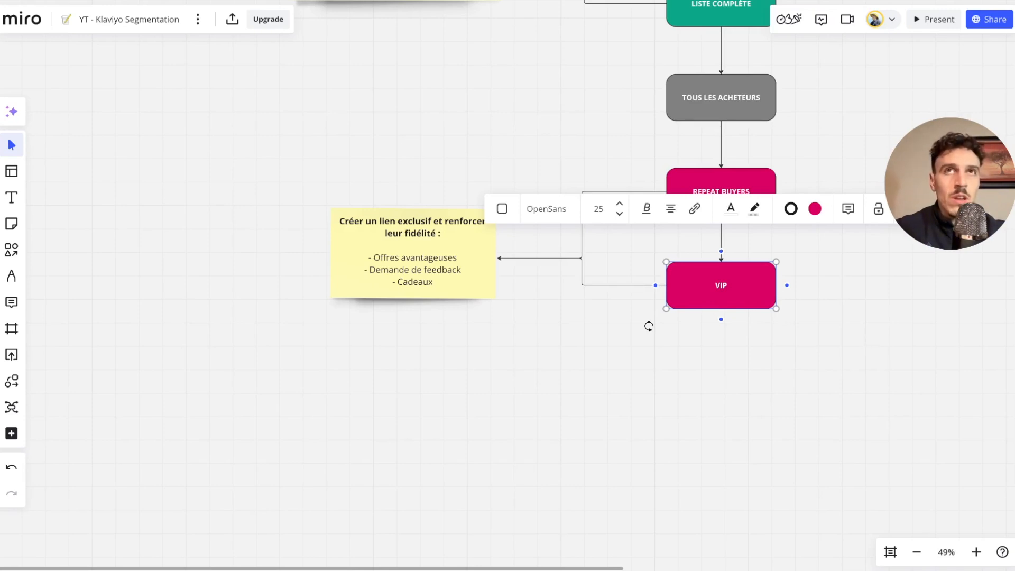
{"action": "mouse_move", "coordinate": [865, 341]}
{"action": "left_mouse_down"}
{"action": "mouse_move", "coordinate": [696, 186]}
{"action": "mouse_move", "coordinate": [641, 154]}
{"action": "mouse_move", "coordinate": [632, 170]}
{"action": "mouse_move", "coordinate": [864, 338]}
{"action": "left_mouse_up"}
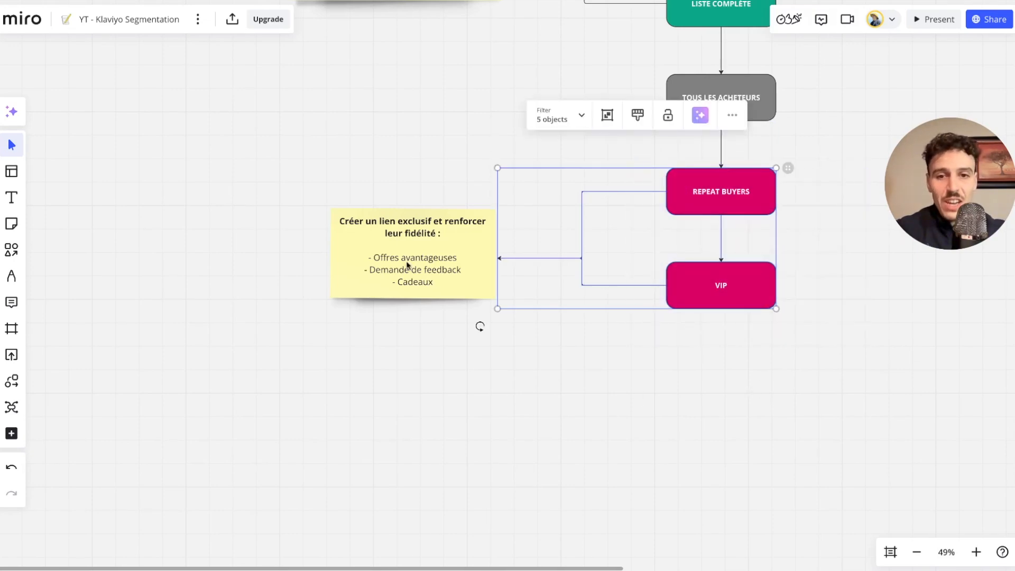
{"action": "left_click", "coordinate": [374, 238]}
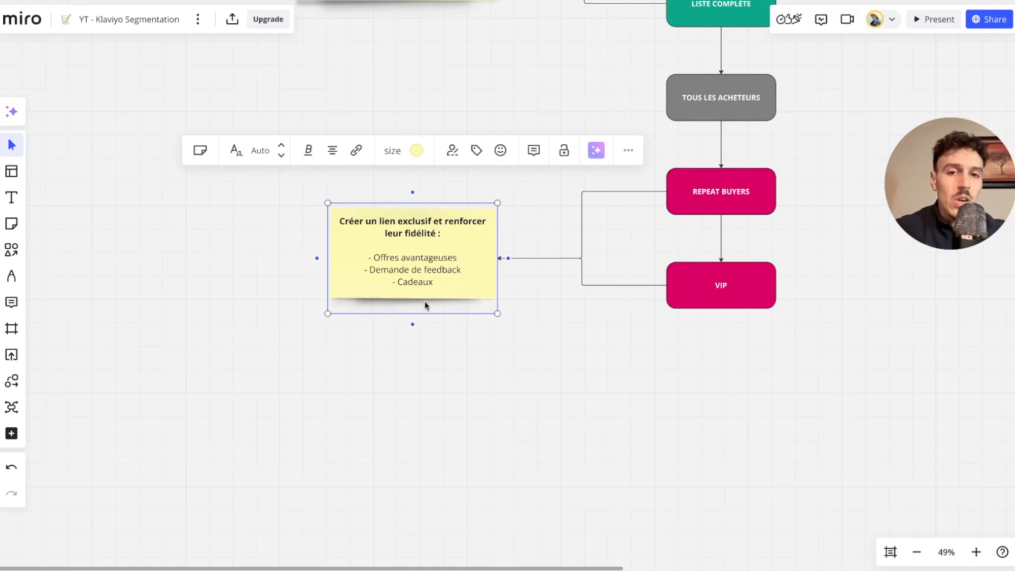
{"action": "left_click", "coordinate": [823, 299]}
Step: Look over the whole segment flowchart once more, from NON ENGAGÉS +120J down to VIP
{"action": "scroll", "coordinate": [804, 301], "scroll_direction": "up", "scroll_amount": 12}
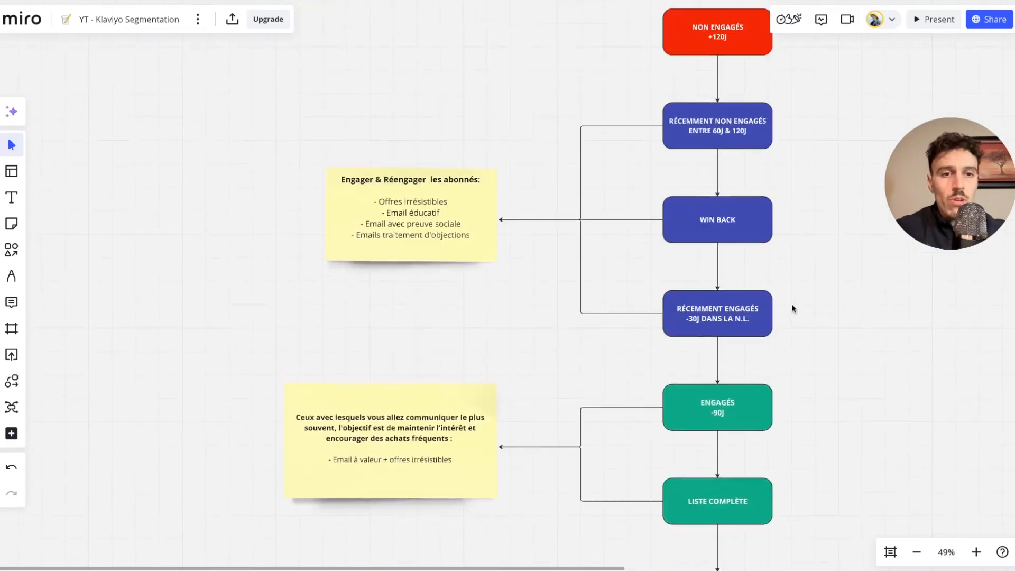
{"action": "scroll", "coordinate": [788, 310], "scroll_direction": "down", "scroll_amount": 9}
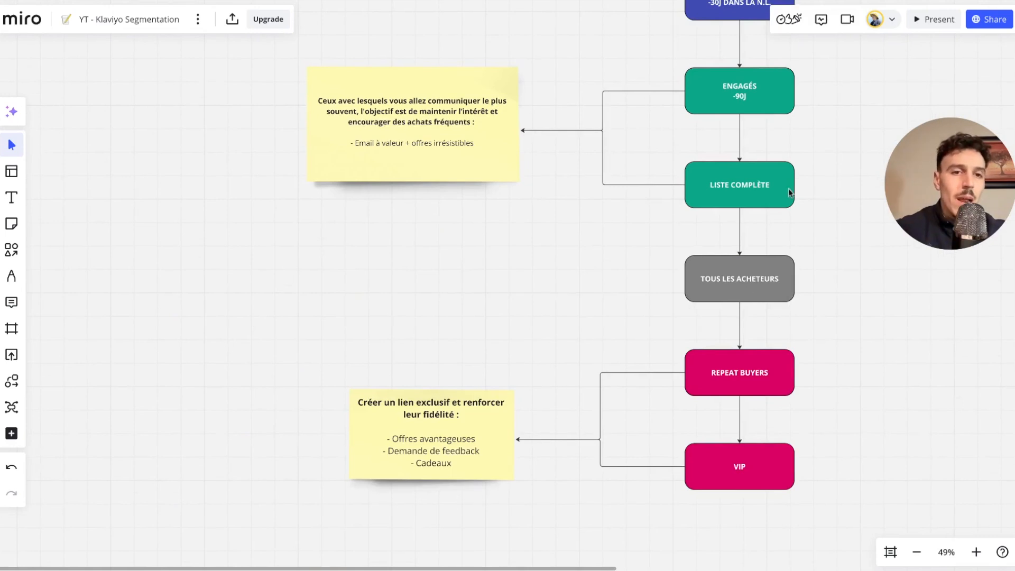
{"action": "scroll", "coordinate": [788, 211], "scroll_direction": "up", "scroll_amount": 8}
Step: Read the Recently Engaged, Recently Unengaged, Complet list cleaned and Buyers over all time definitions in the Pratique document
{"action": "scroll", "coordinate": [782, 217], "scroll_direction": "right", "scroll_amount": 12}
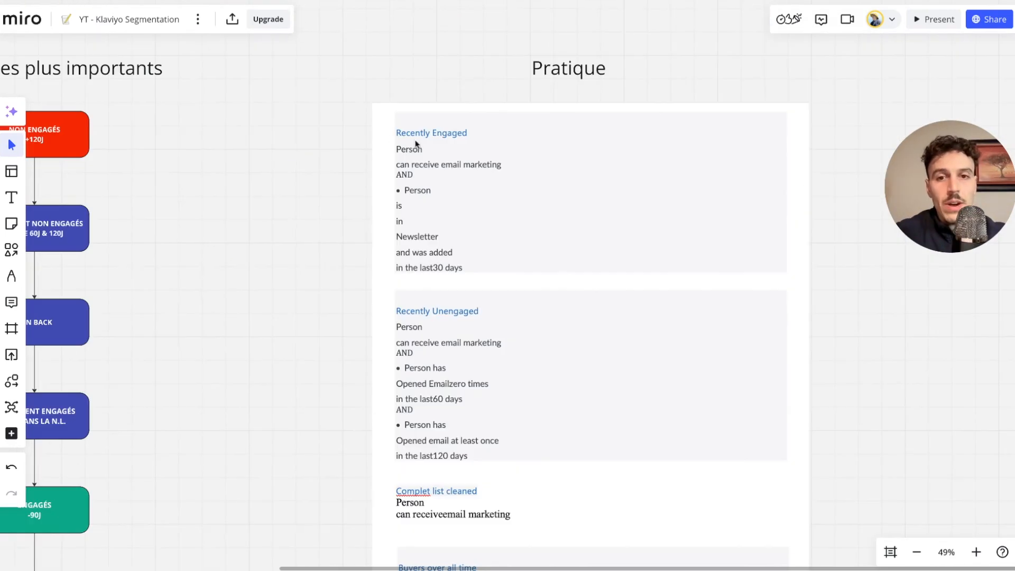
{"action": "scroll", "coordinate": [464, 144], "scroll_direction": "down", "scroll_amount": 4}
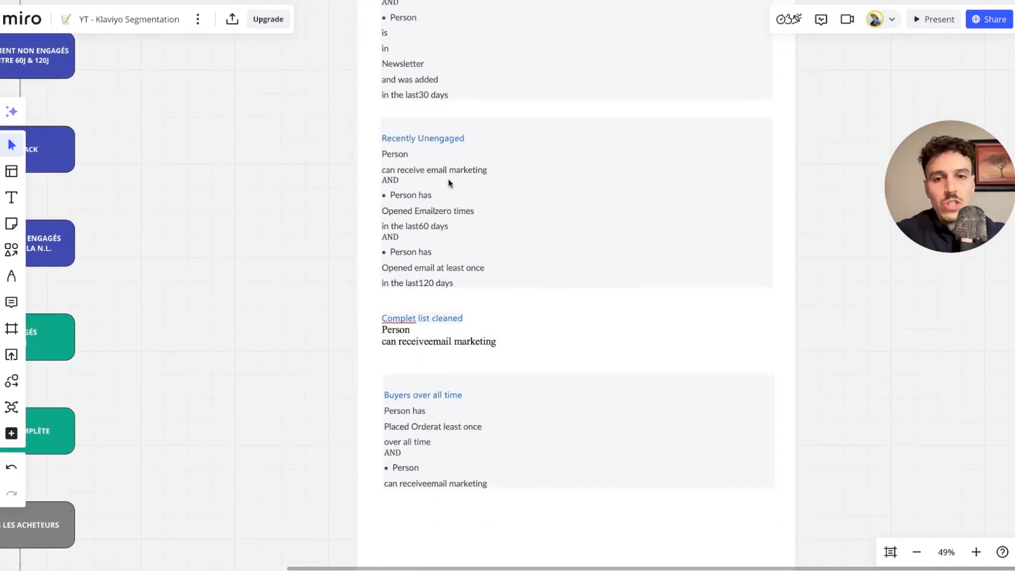
{"action": "scroll", "coordinate": [415, 134], "scroll_direction": "down", "scroll_amount": 3}
{"action": "scroll", "coordinate": [458, 209], "scroll_direction": "left", "scroll_amount": 1}
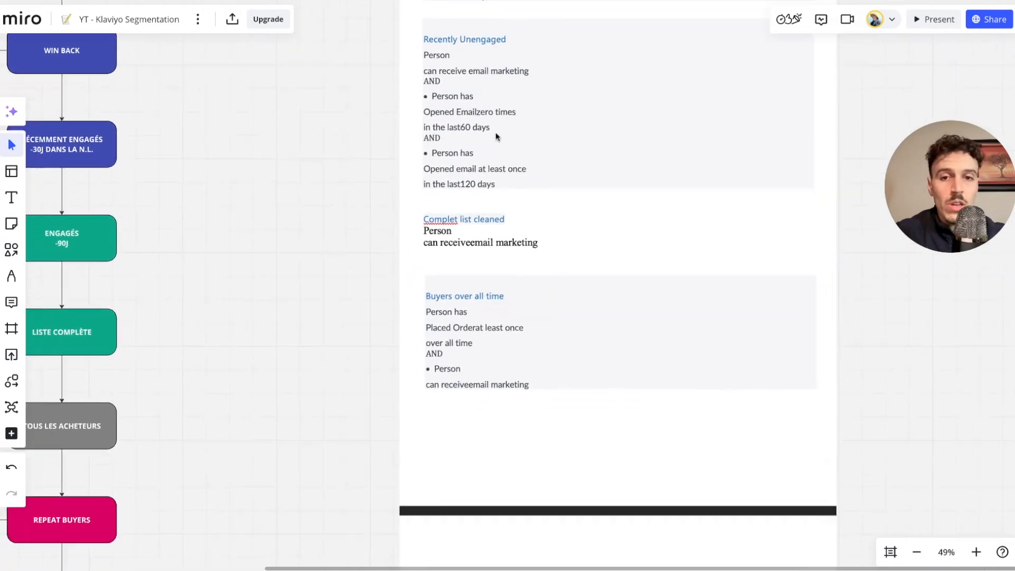
{"action": "scroll", "coordinate": [476, 179], "scroll_direction": "down", "scroll_amount": 3}
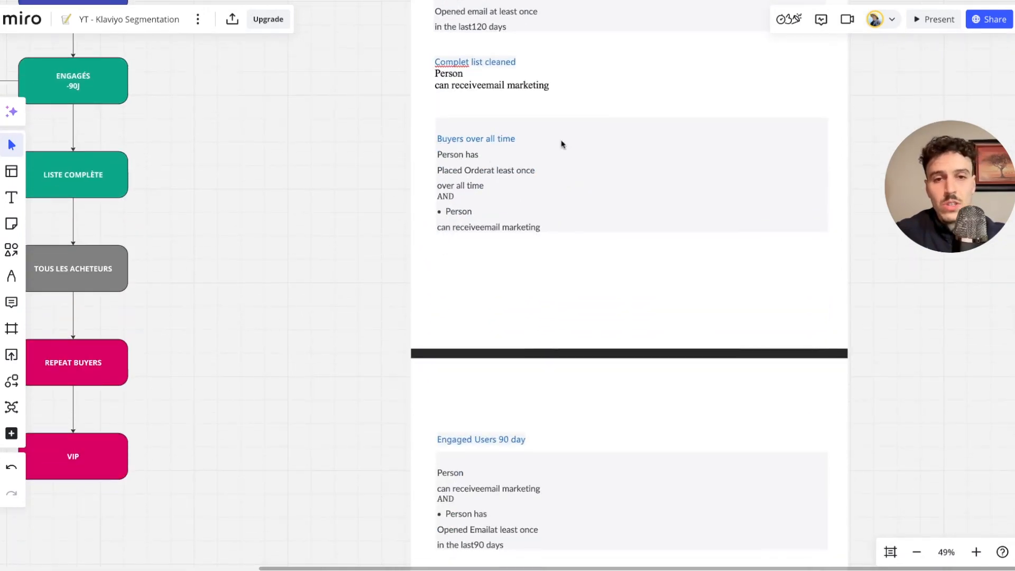
{"action": "scroll", "coordinate": [558, 158], "scroll_direction": "down", "scroll_amount": 2}
Step: Read the Engaged Users 90 day, VIP Customers, Repeat Buyers, Win-Back Opportunities and Unengaged list definitions in the Pratique document
{"action": "scroll", "coordinate": [556, 172], "scroll_direction": "down", "scroll_amount": 3}
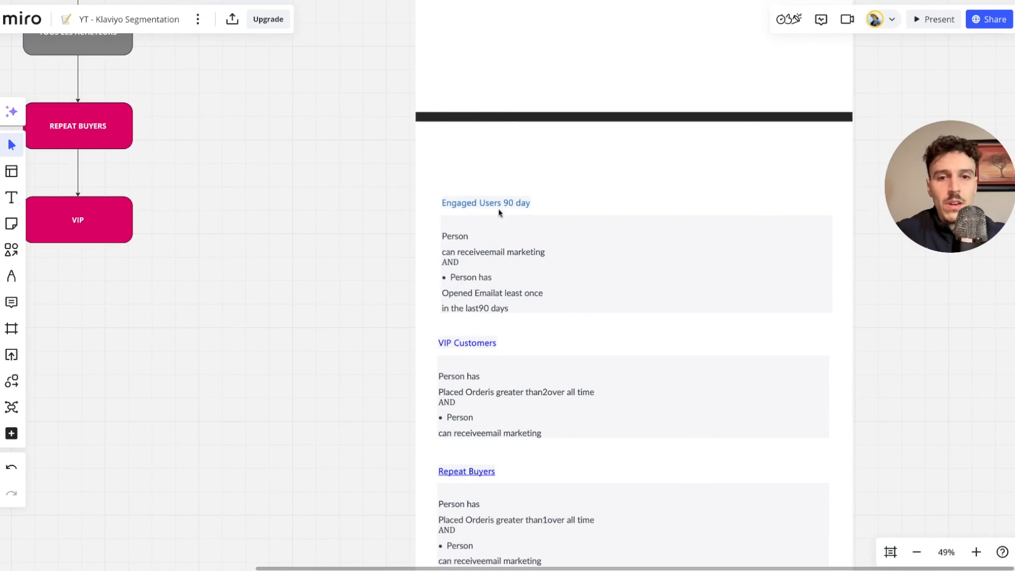
{"action": "scroll", "coordinate": [494, 209], "scroll_direction": "down", "scroll_amount": 1}
{"action": "scroll", "coordinate": [497, 202], "scroll_direction": "down", "scroll_amount": 3}
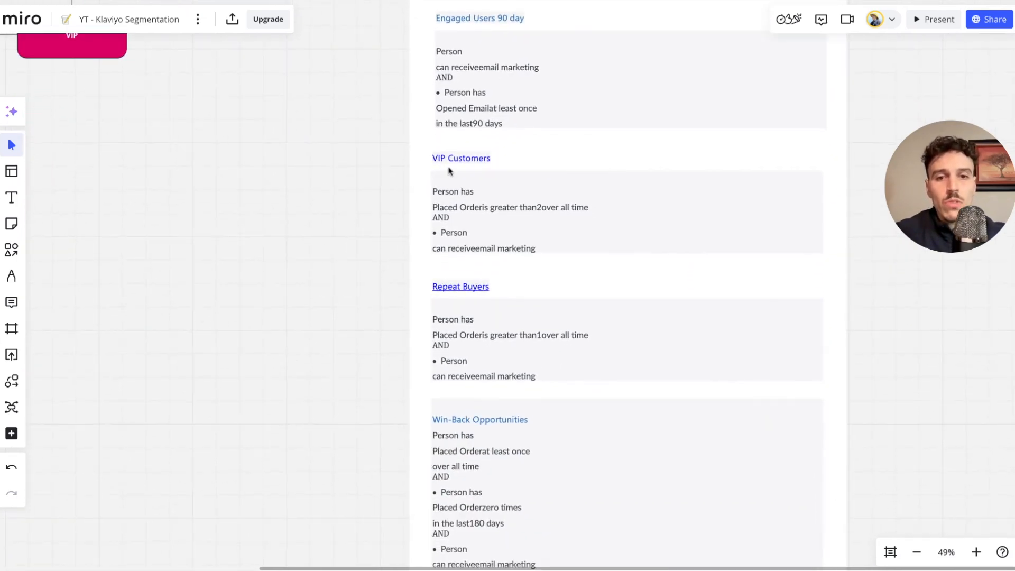
{"action": "scroll", "coordinate": [449, 170], "scroll_direction": "down", "scroll_amount": 2}
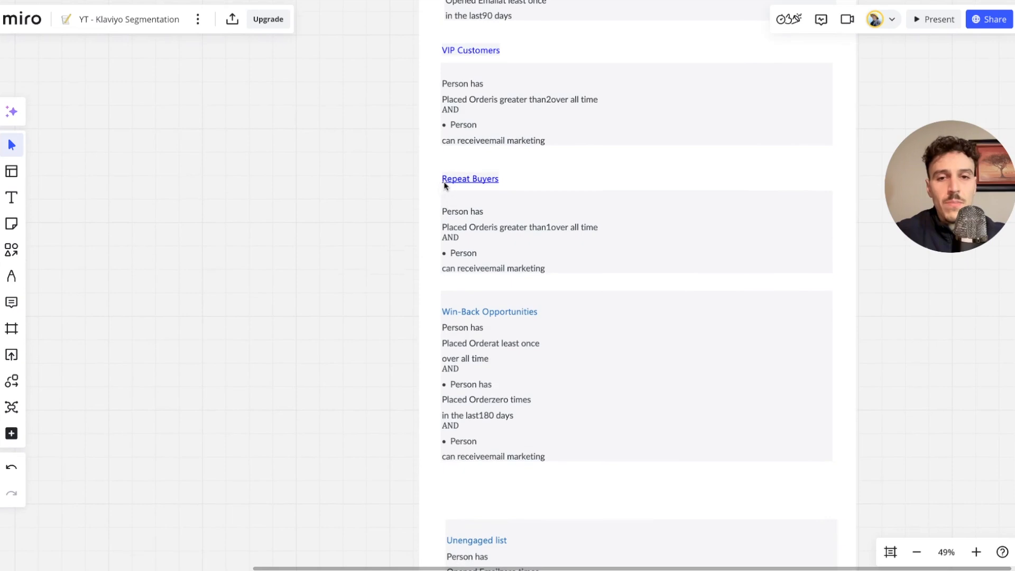
{"action": "scroll", "coordinate": [528, 188], "scroll_direction": "down", "scroll_amount": 1}
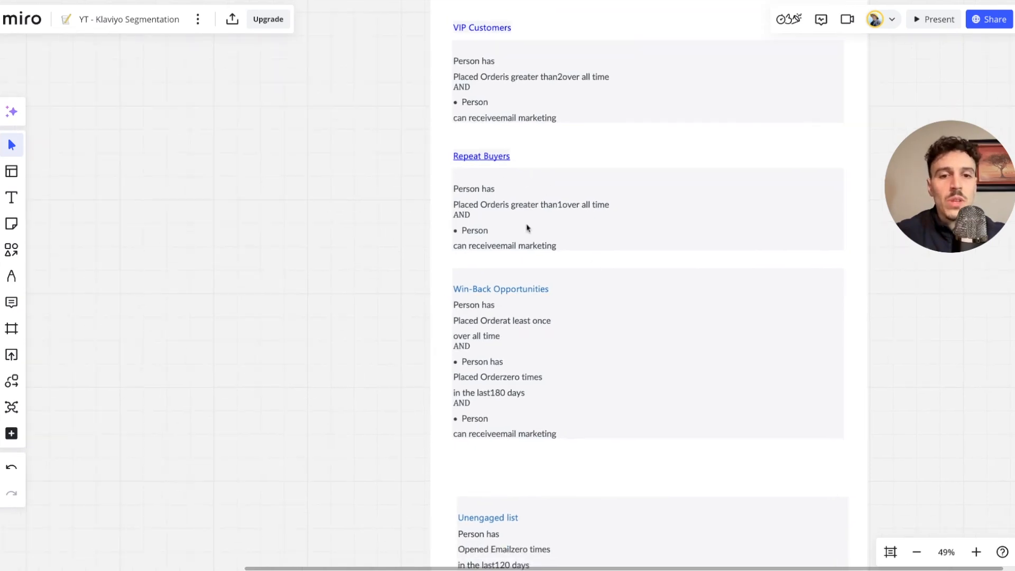
{"action": "scroll", "coordinate": [530, 225], "scroll_direction": "down", "scroll_amount": 3}
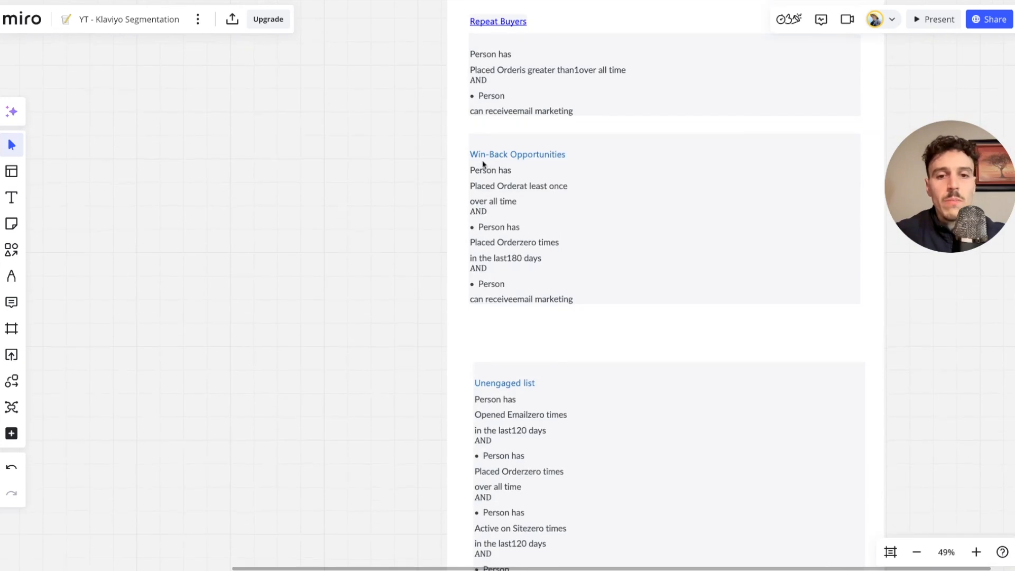
{"action": "scroll", "coordinate": [483, 168], "scroll_direction": "down", "scroll_amount": 2}
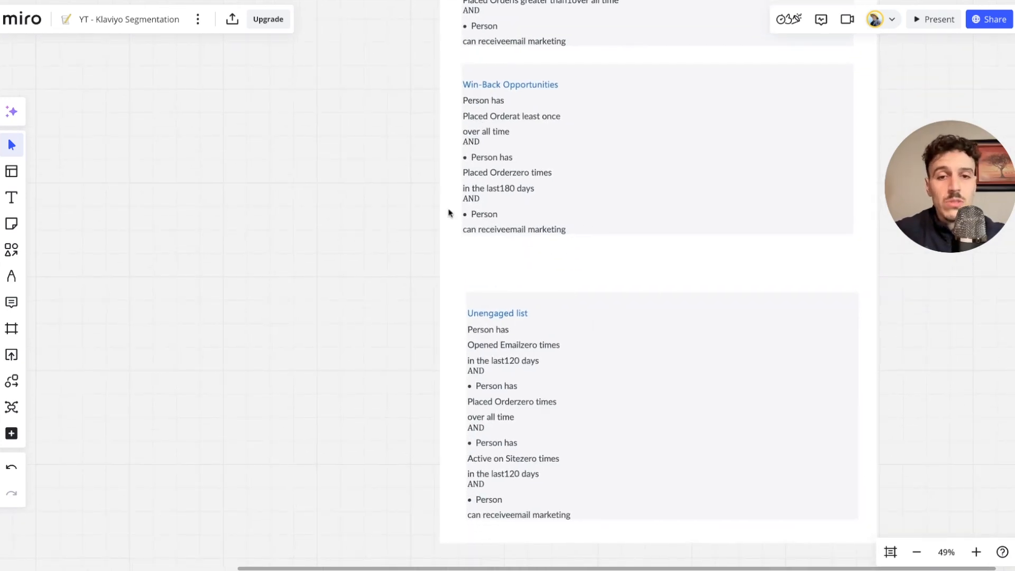
{"action": "scroll", "coordinate": [548, 321], "scroll_direction": "down", "scroll_amount": 2}
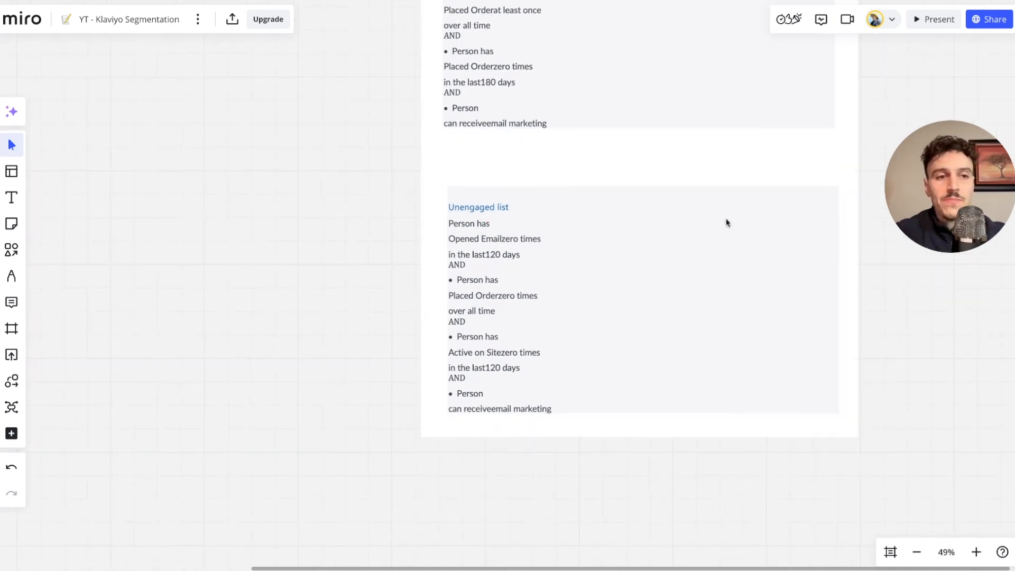
{"action": "scroll", "coordinate": [655, 215], "scroll_direction": "up", "scroll_amount": 10}
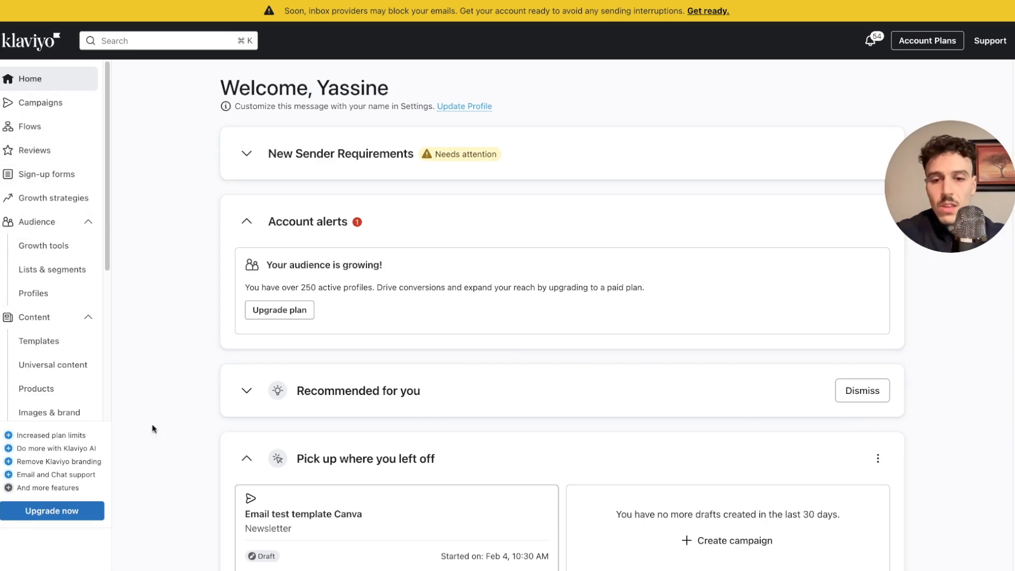
Step: Switch to Klaviyo and save Français as the personal language in the account settings
{"action": "left_click", "coordinate": [53, 550]}
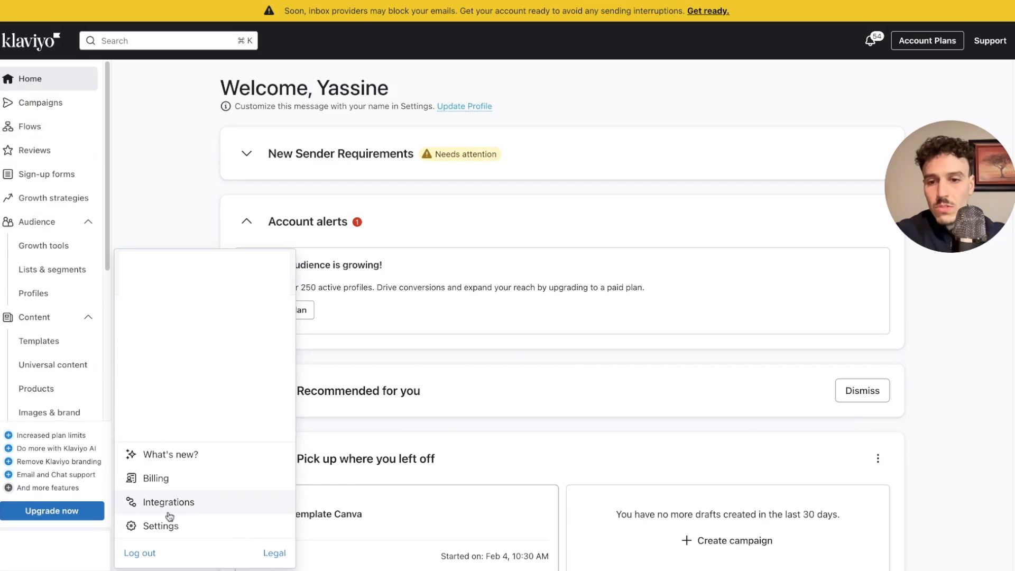
{"action": "left_click", "coordinate": [161, 526]}
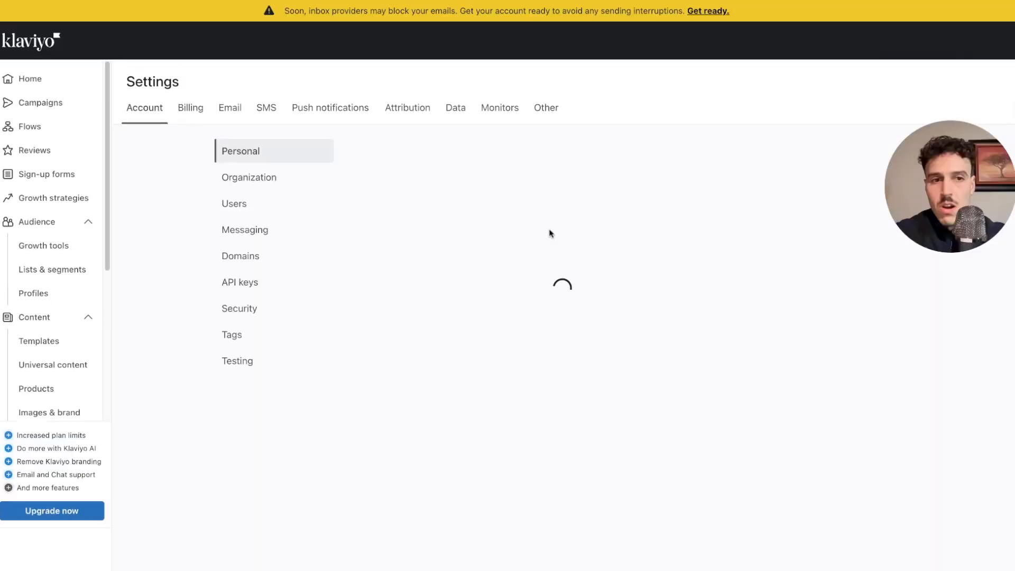
{"action": "scroll", "coordinate": [455, 317], "scroll_direction": "down", "scroll_amount": 4}
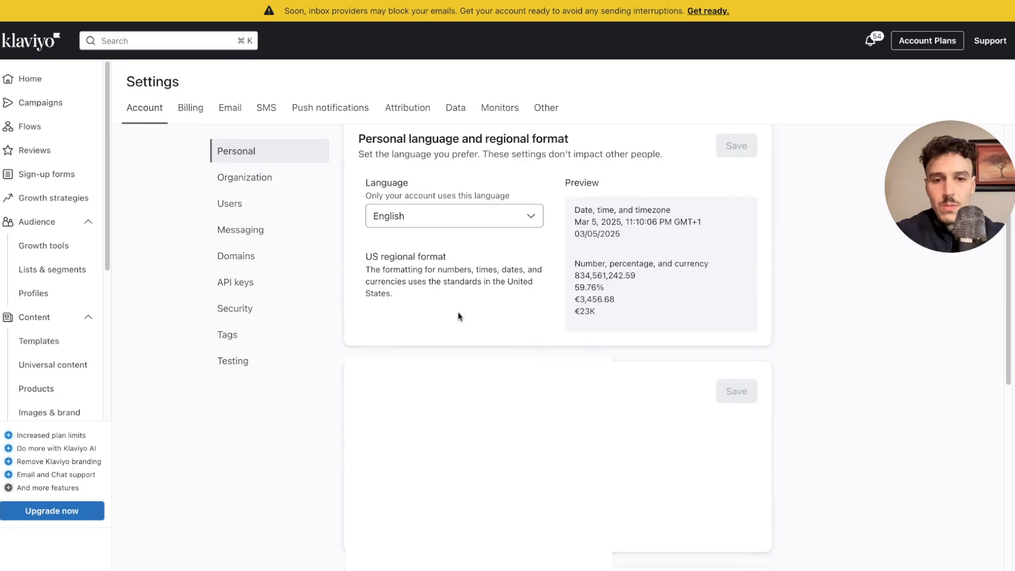
{"action": "left_click", "coordinate": [484, 222]}
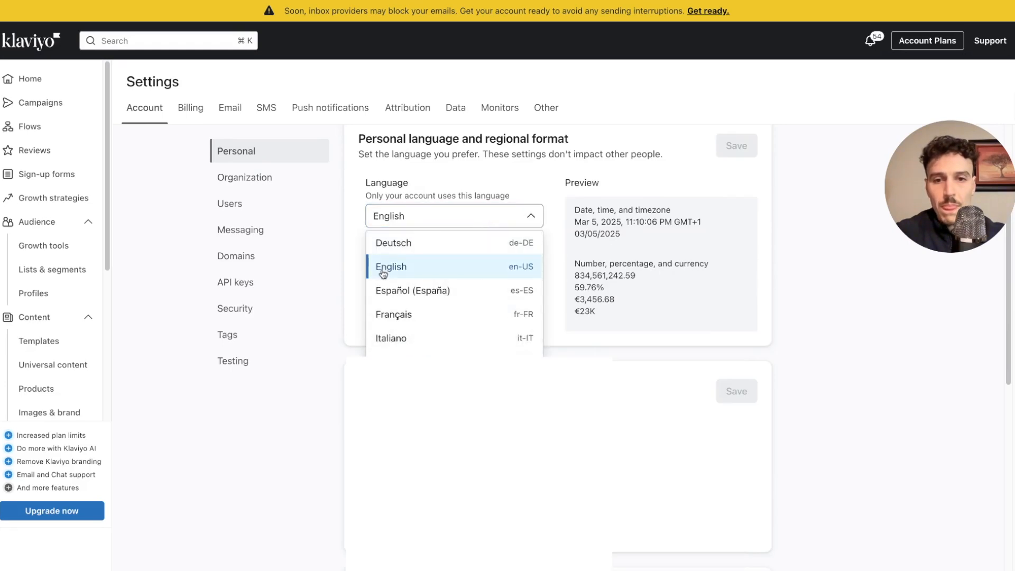
{"action": "left_click", "coordinate": [394, 319]}
{"action": "left_click", "coordinate": [736, 157]}
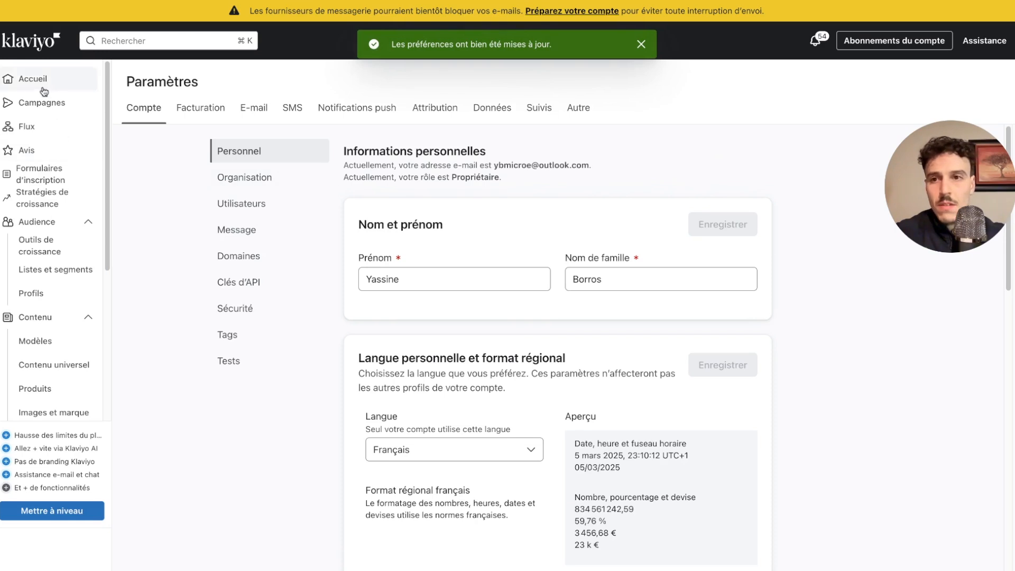
Step: Return to the Klaviyo home page and open the lists and segments overview
{"action": "left_click", "coordinate": [43, 88]}
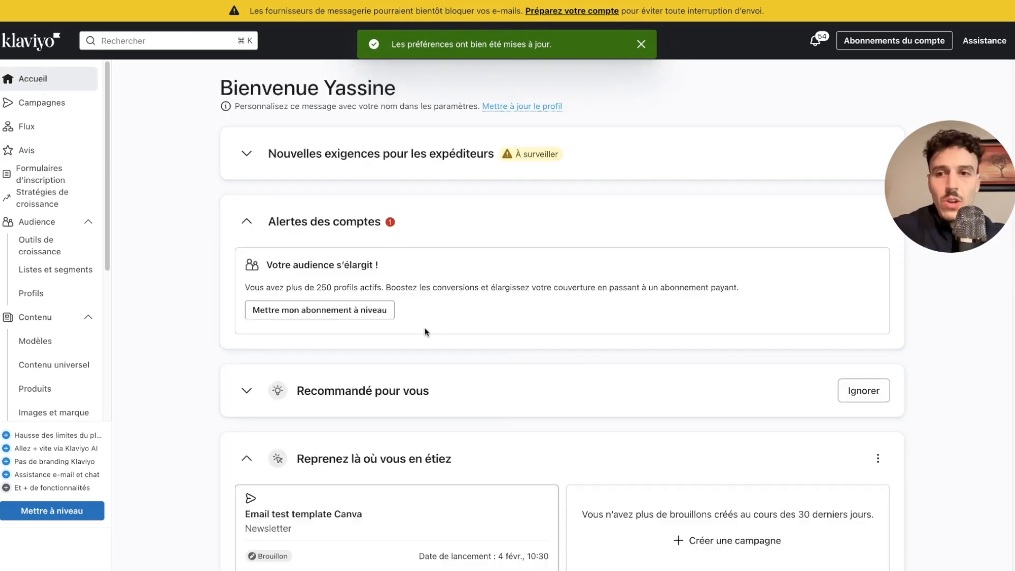
{"action": "left_click", "coordinate": [51, 272]}
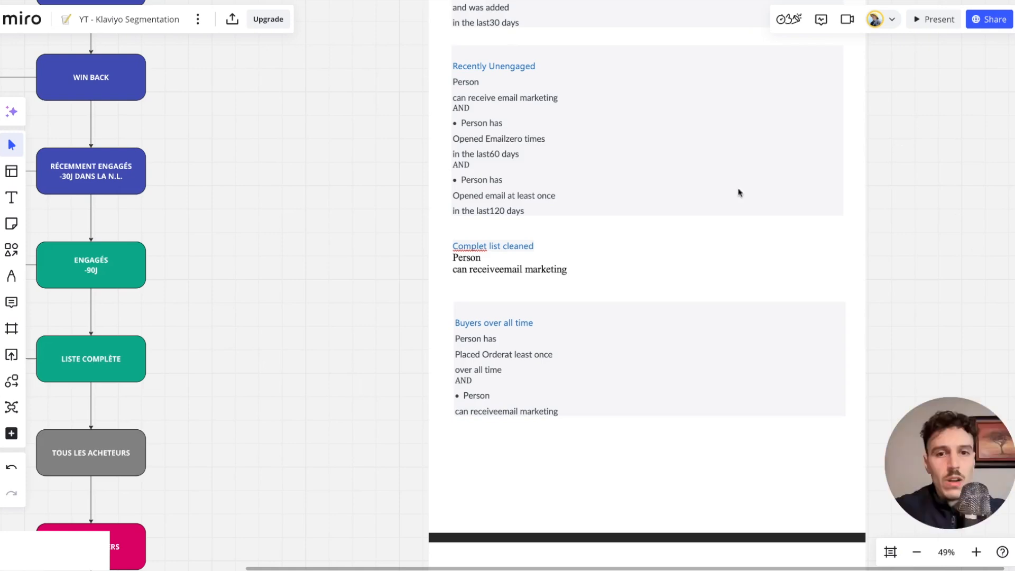
Step: Read the Recently Engaged segment definition in the Pratique document on the Miro board
{"action": "scroll", "coordinate": [675, 217], "scroll_direction": "up", "scroll_amount": 10}
{"action": "scroll", "coordinate": [645, 217], "scroll_direction": "down", "scroll_amount": 5}
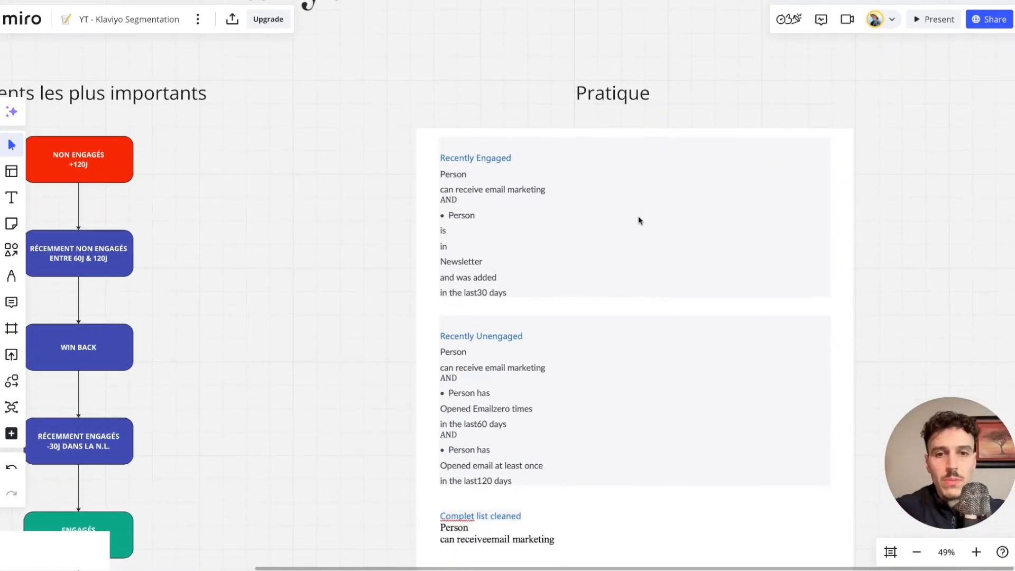
{"action": "scroll", "coordinate": [506, 199], "scroll_direction": "right", "scroll_amount": 2}
{"action": "scroll", "coordinate": [506, 199], "scroll_direction": "up", "scroll_amount": 3}
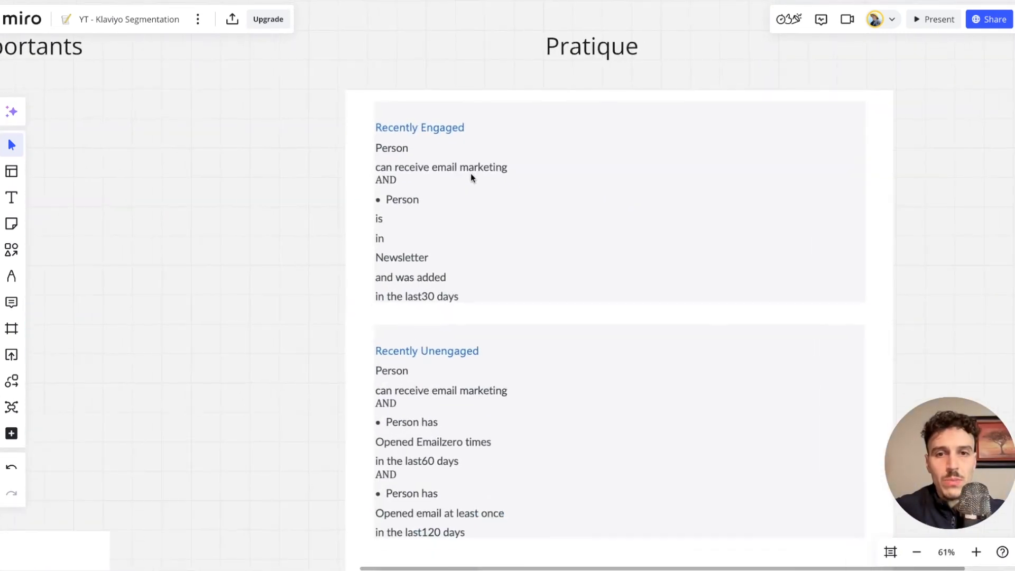
{"action": "scroll", "coordinate": [470, 176], "scroll_direction": "up", "scroll_amount": 1}
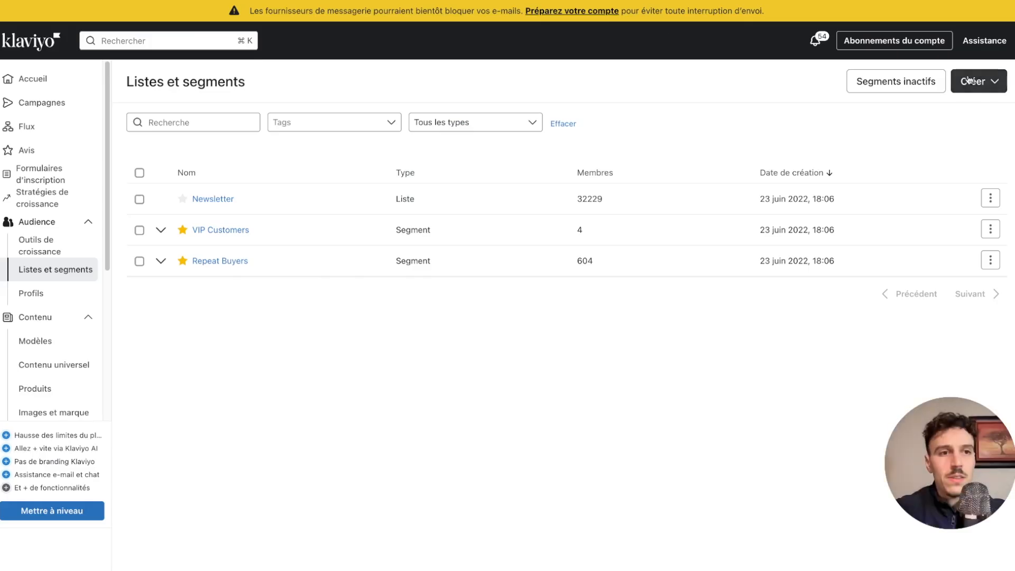
Step: Start a new segment in Klaviyo and name it Récemment engagés
{"action": "left_click", "coordinate": [977, 84]}
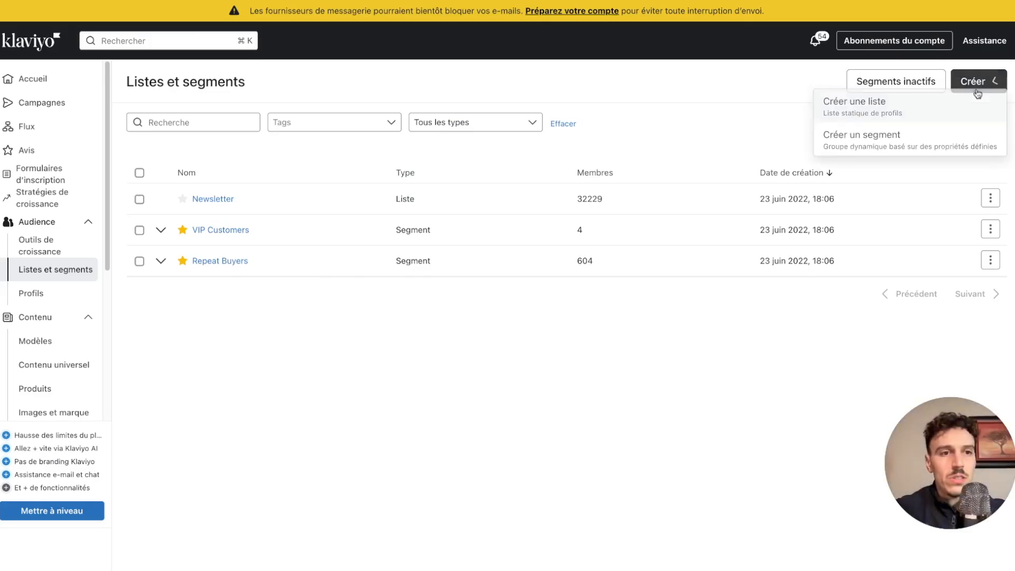
{"action": "left_click", "coordinate": [855, 153]}
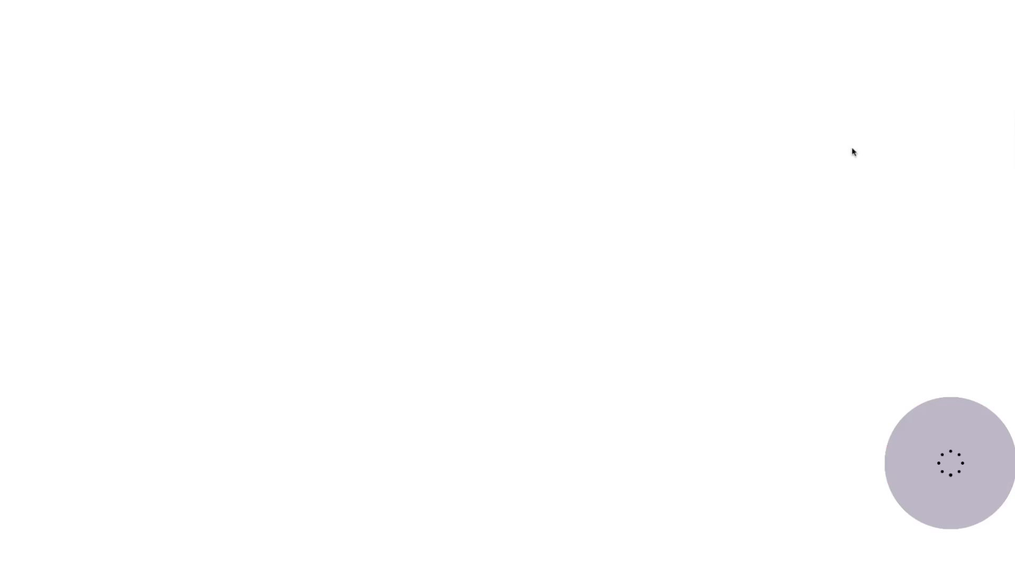
{"action": "left_click", "coordinate": [218, 223]}
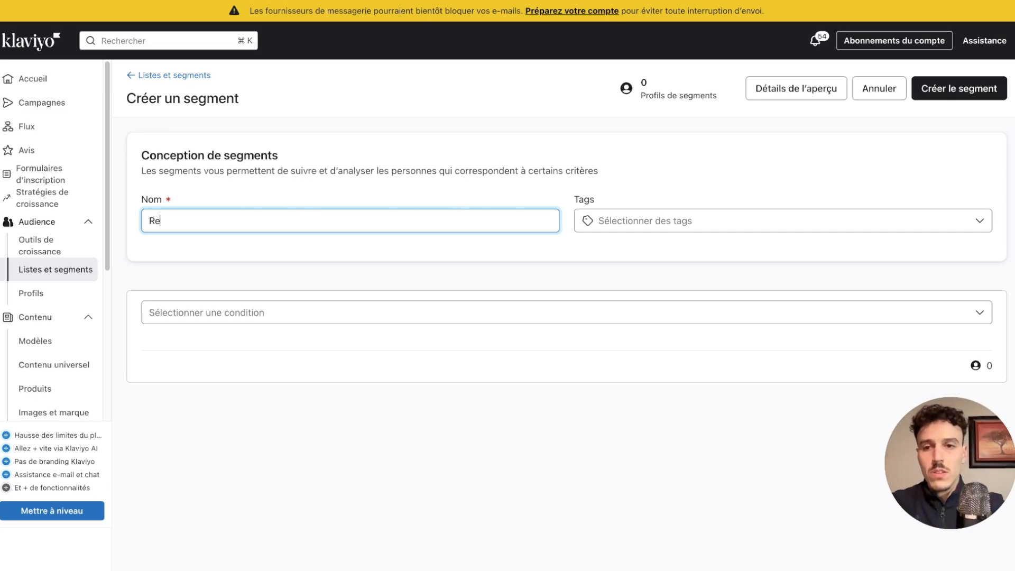
{"action": "type", "text": "ment engagés"}
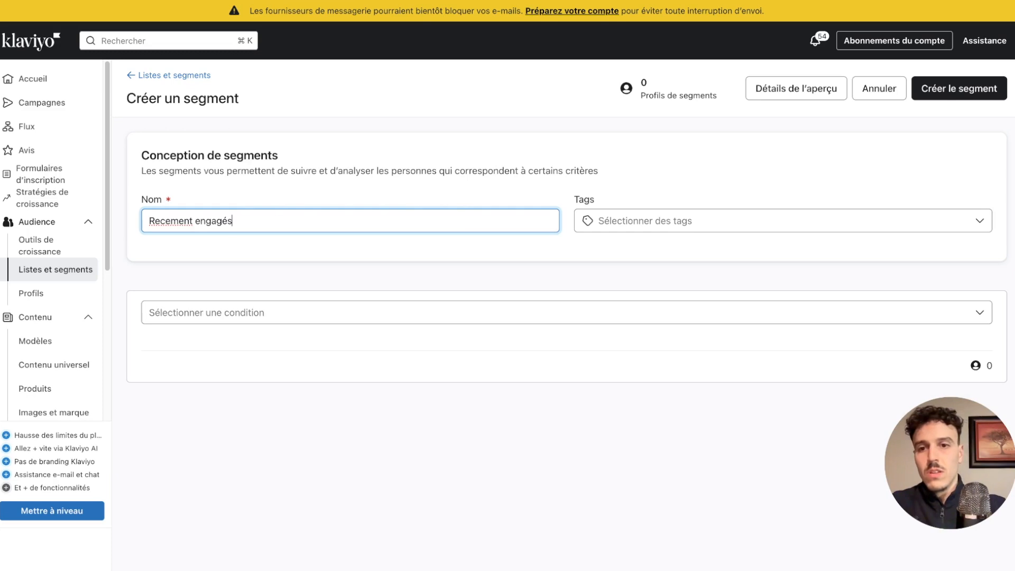
{"action": "double_click", "coordinate": [183, 221]}
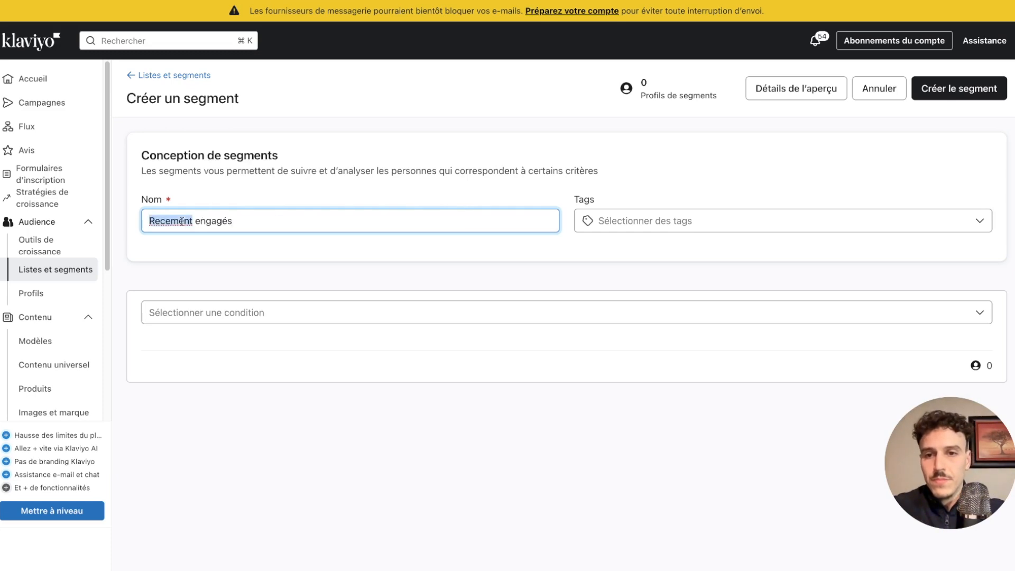
{"action": "type", "text": "Récemment"}
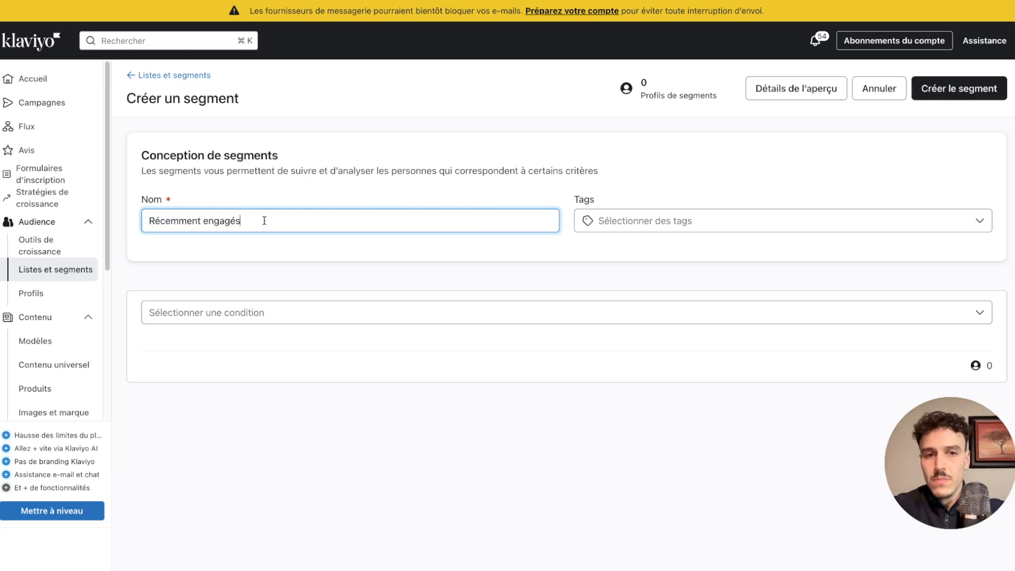
Step: Define the first condition as a person who can receive marketing: "peut recevoir" with "marketing par e-mail"
{"action": "left_click", "coordinate": [497, 315]}
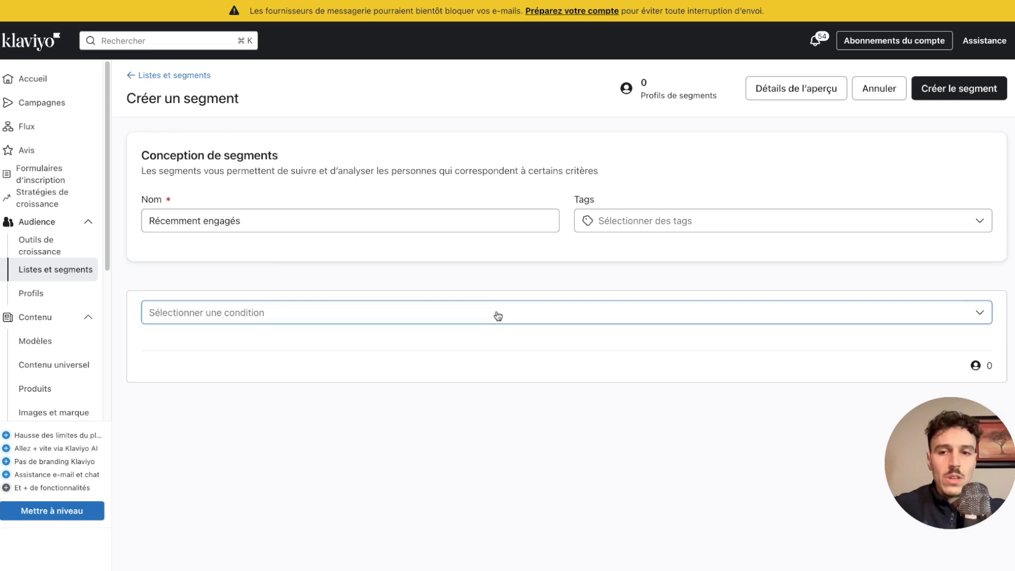
{"action": "left_click", "coordinate": [497, 315]}
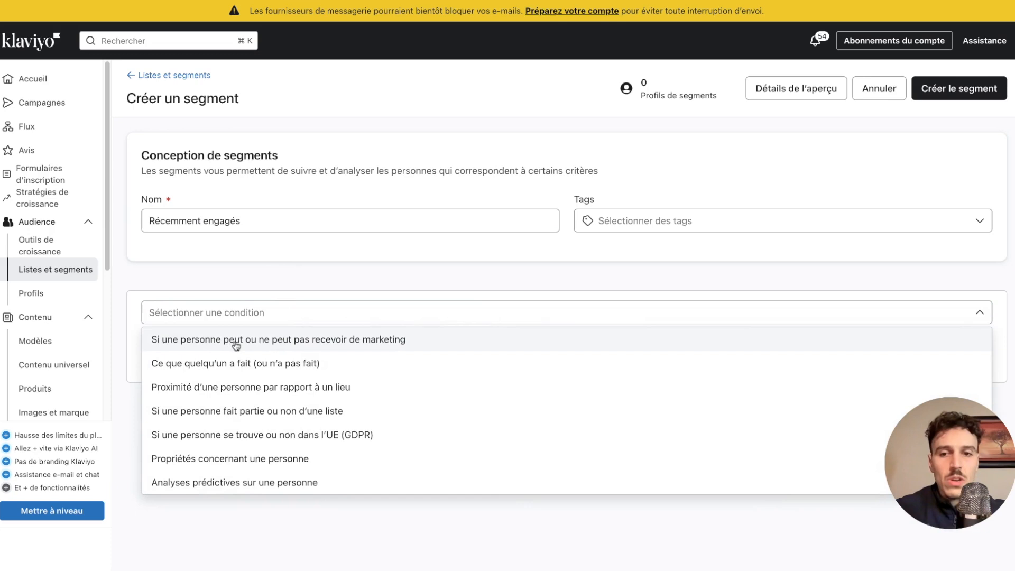
{"action": "left_click", "coordinate": [354, 344]}
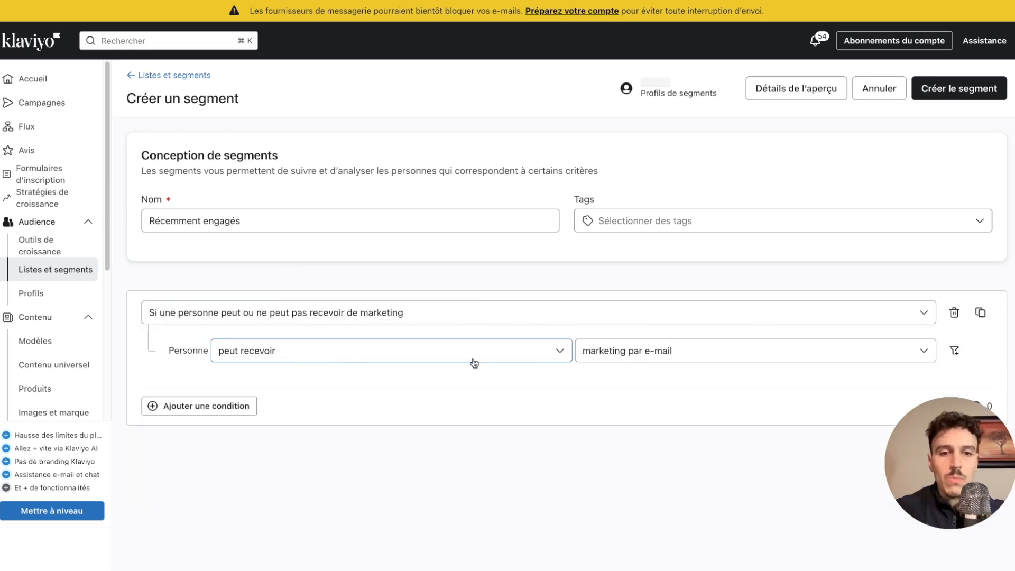
{"action": "left_click", "coordinate": [542, 357]}
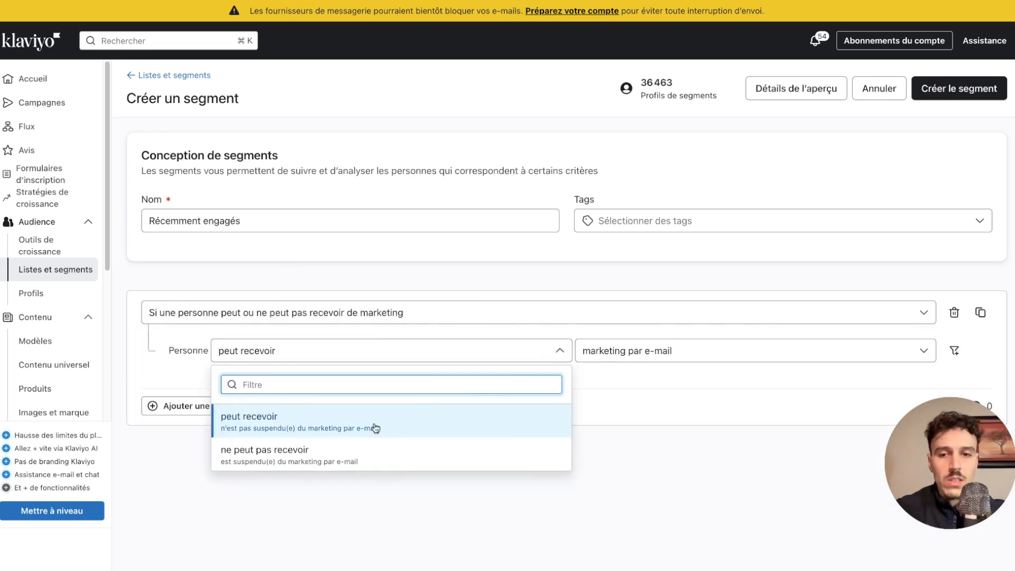
{"action": "left_click", "coordinate": [238, 425]}
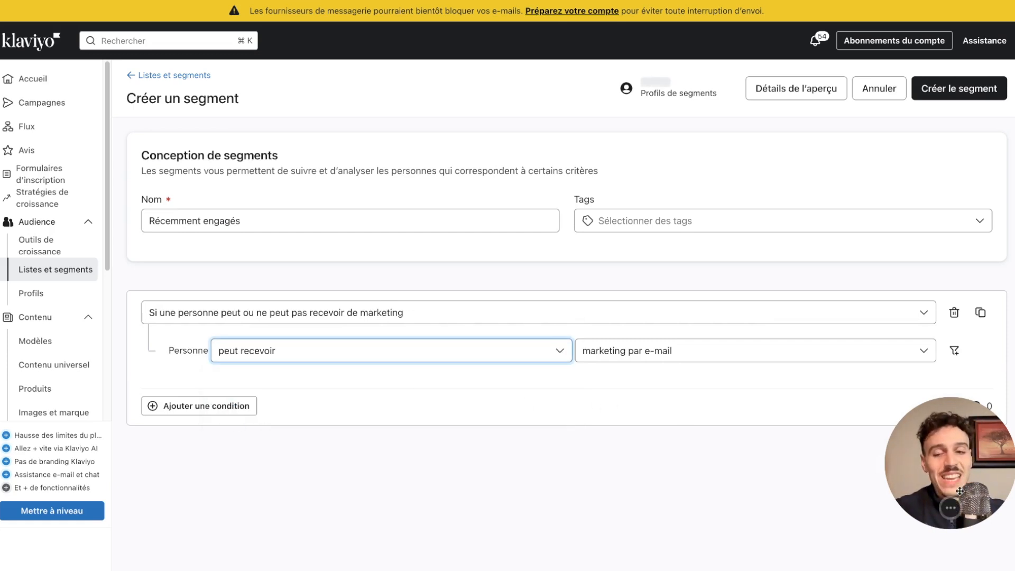
{"action": "left_click_drag", "start_coordinate": [963, 421], "coordinate": [963, 458]}
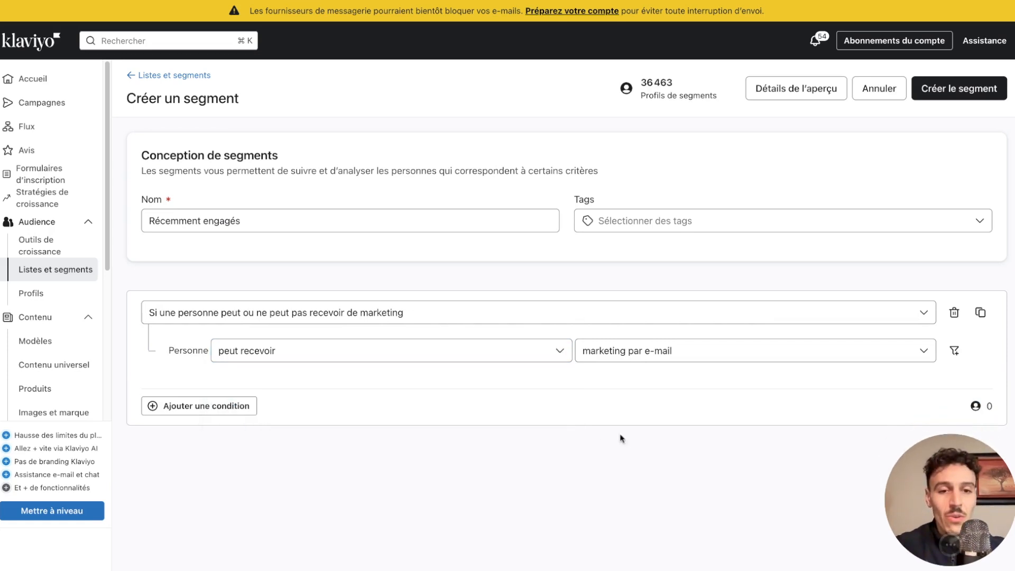
{"action": "left_click", "coordinate": [781, 359]}
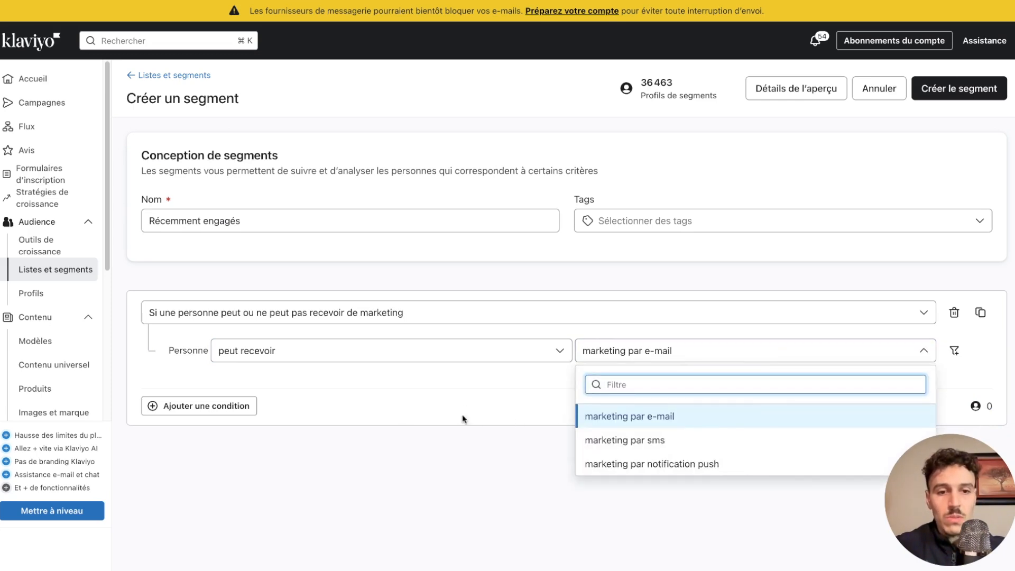
{"action": "left_click", "coordinate": [391, 406]}
Step: Add an ET condition on list membership requiring that the person "est" dans the Newsletter list
{"action": "left_click", "coordinate": [174, 406]}
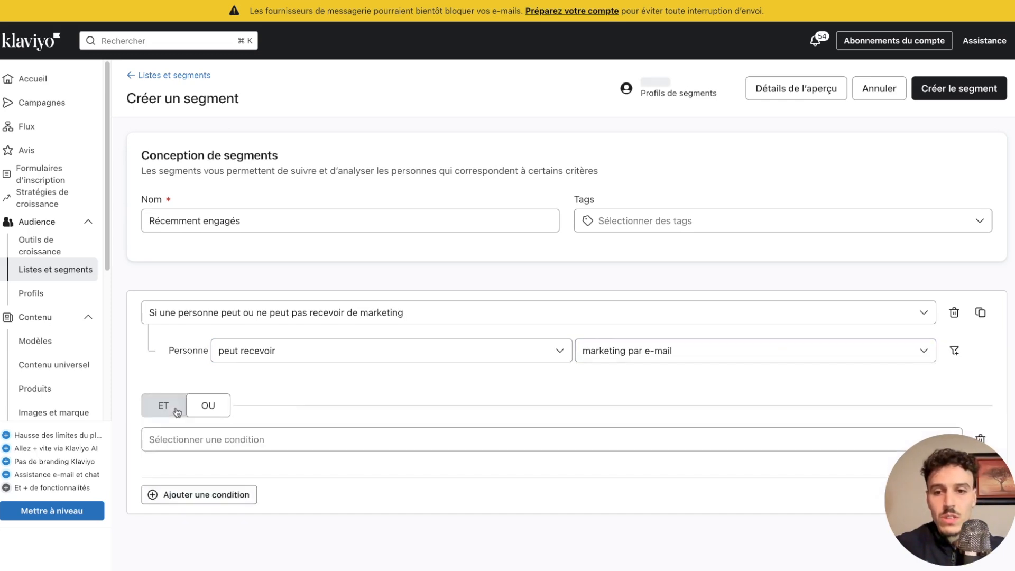
{"action": "left_click", "coordinate": [156, 411]}
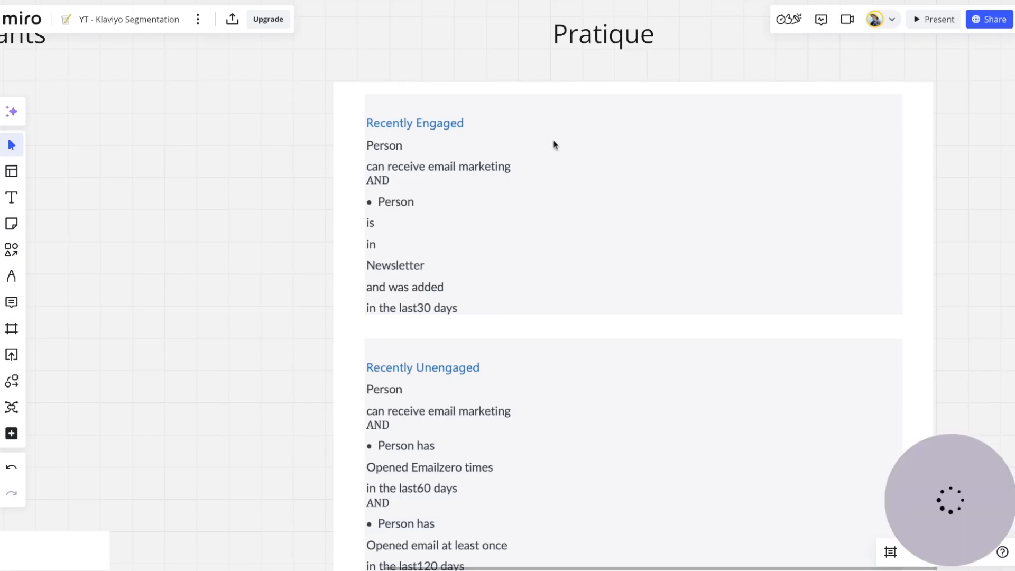
{"action": "scroll", "coordinate": [370, 180], "scroll_direction": "down", "scroll_amount": 2}
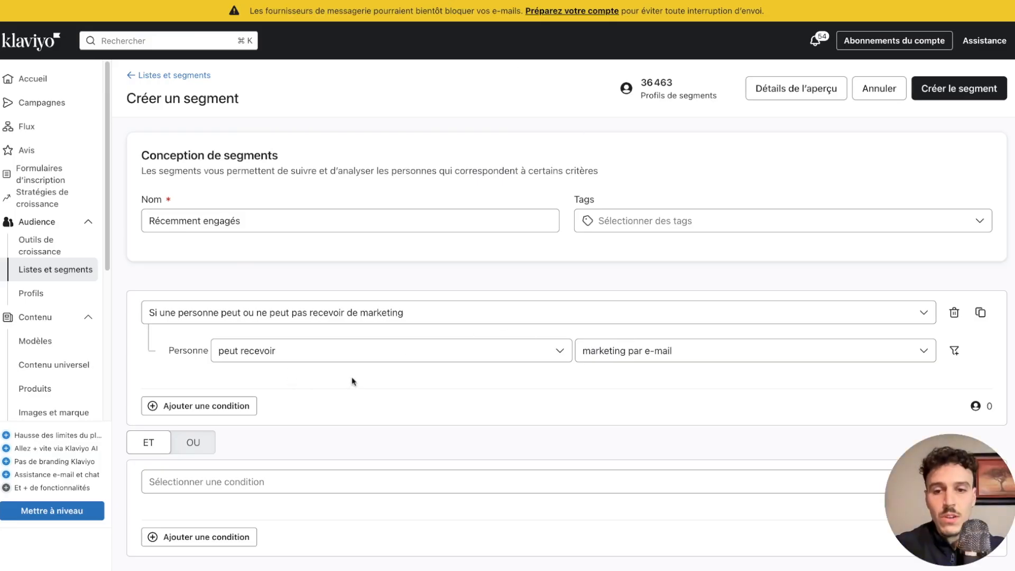
{"action": "left_click", "coordinate": [289, 483]}
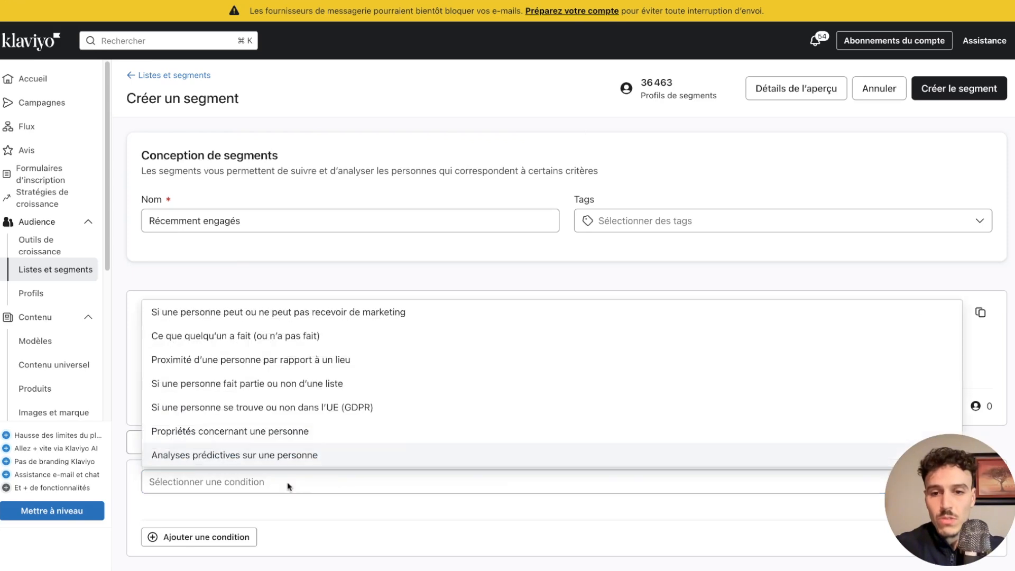
{"action": "left_click", "coordinate": [221, 389]}
{"action": "scroll", "coordinate": [320, 386], "scroll_direction": "down", "scroll_amount": 1}
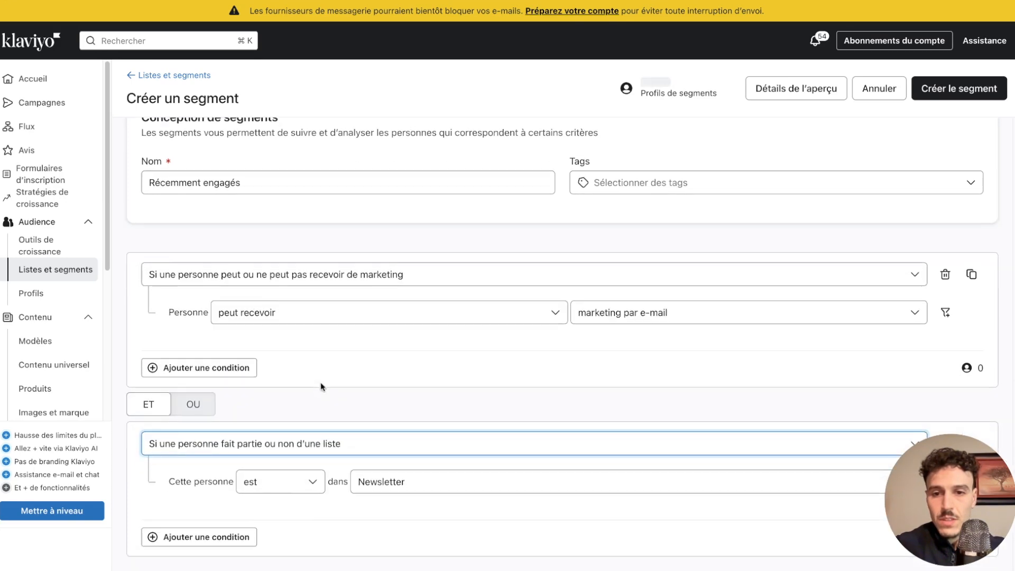
{"action": "left_click", "coordinate": [272, 489]}
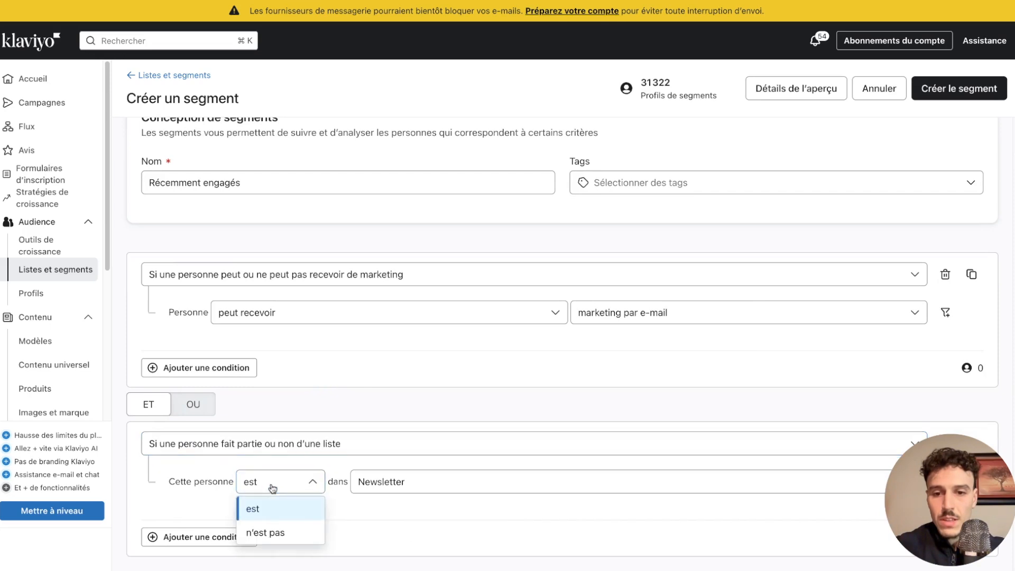
{"action": "left_click", "coordinate": [272, 507]}
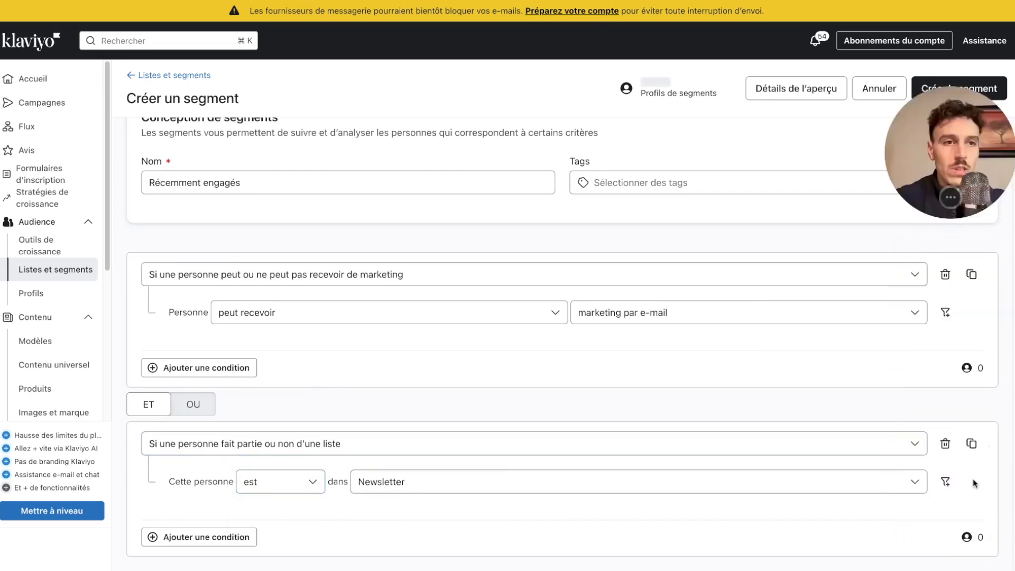
Step: Add a date filter to the Newsletter condition: added "au cours des dernier(e)s" 30 jours
{"action": "left_click", "coordinate": [945, 482]}
{"action": "scroll", "coordinate": [309, 496], "scroll_direction": "down", "scroll_amount": 1}
{"action": "left_click", "coordinate": [309, 484]}
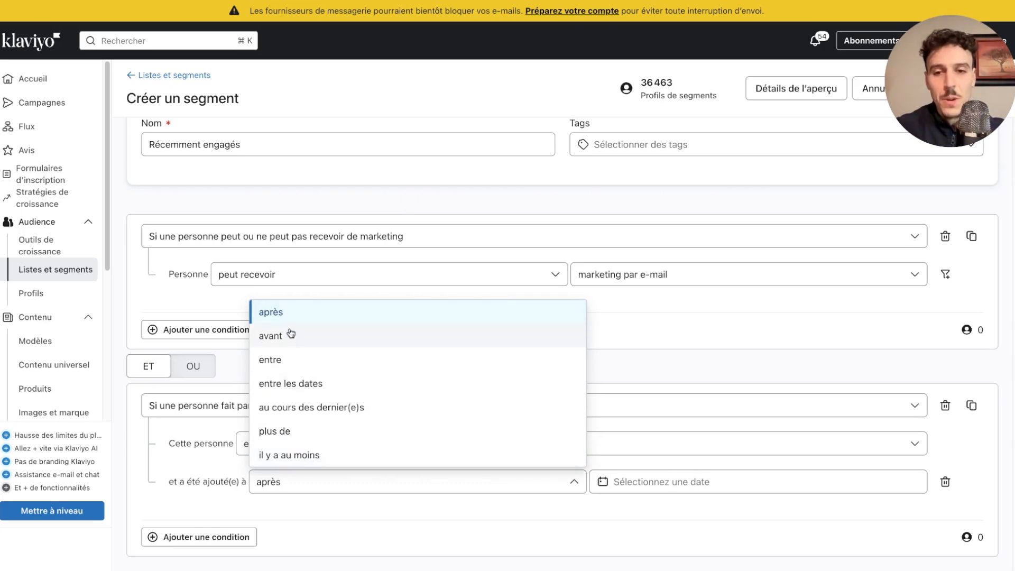
{"action": "left_click", "coordinate": [311, 408]}
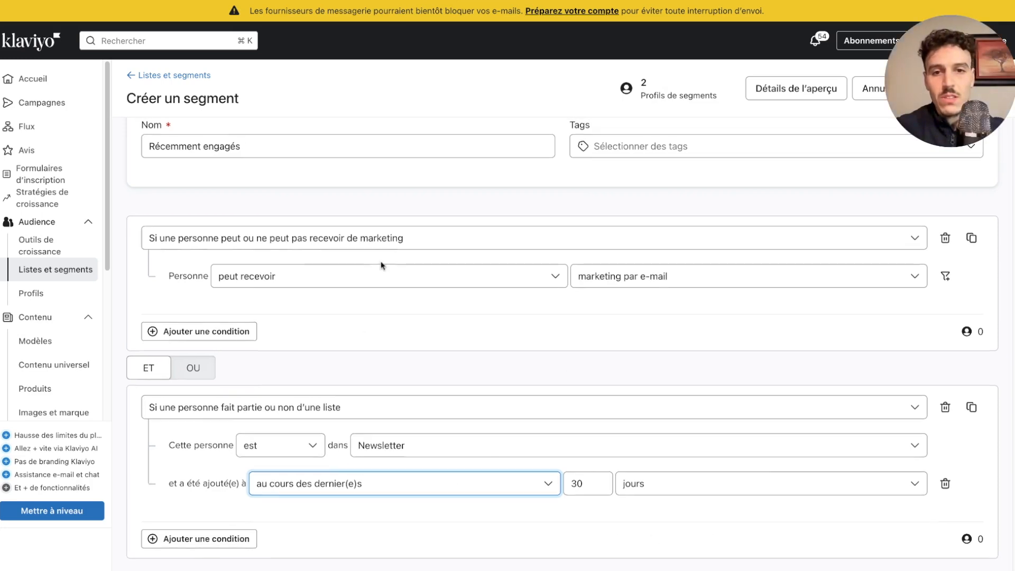
Step: Check the two conditions, create the Récemment engagés segment and return to the lists and segments overview
{"action": "scroll", "coordinate": [381, 265], "scroll_direction": "up", "scroll_amount": 2}
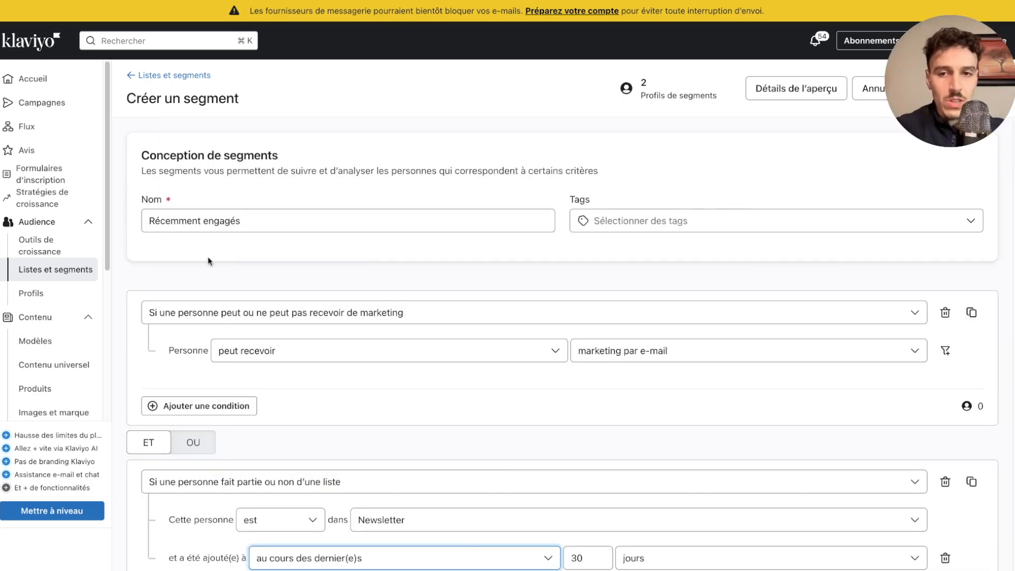
{"action": "scroll", "coordinate": [263, 227], "scroll_direction": "down", "scroll_amount": 1}
{"action": "scroll", "coordinate": [263, 228], "scroll_direction": "down", "scroll_amount": 1}
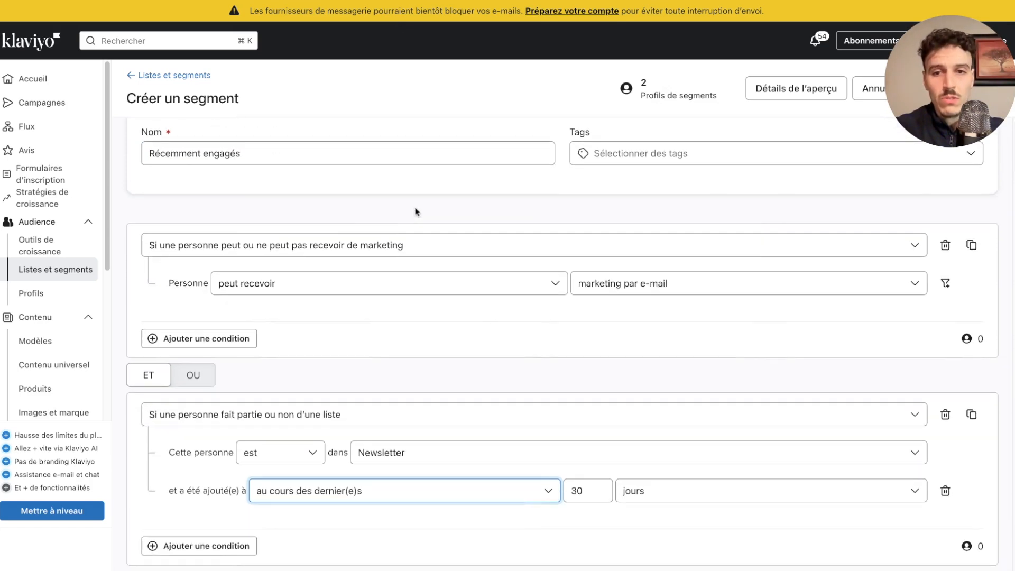
{"action": "scroll", "coordinate": [317, 222], "scroll_direction": "down", "scroll_amount": 1}
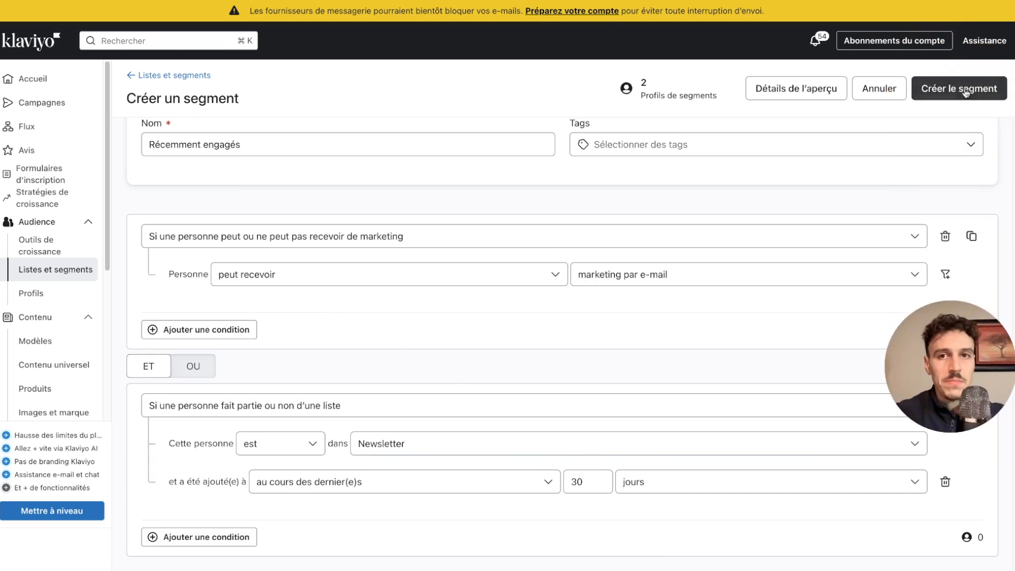
{"action": "left_click", "coordinate": [963, 91]}
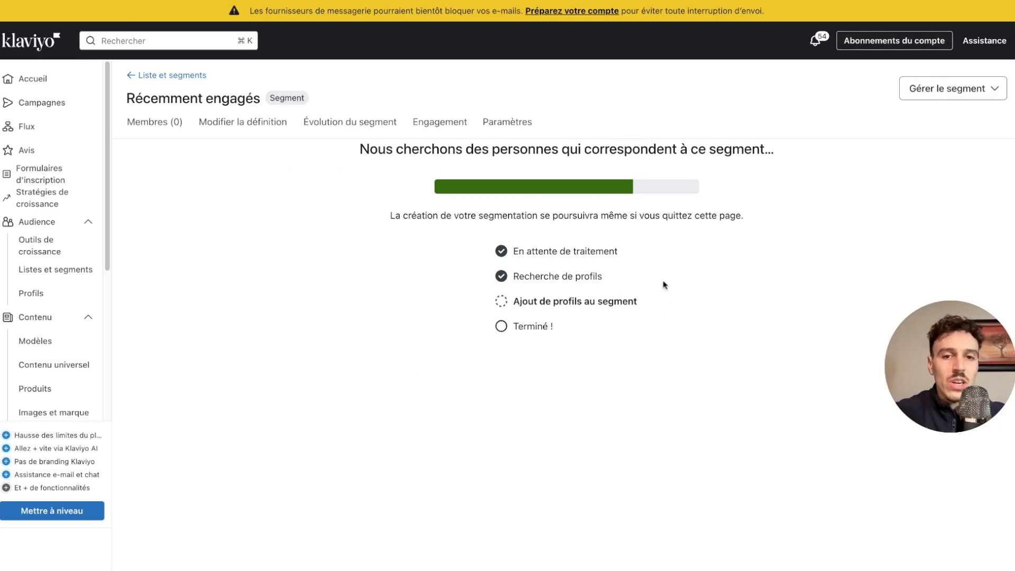
{"action": "left_click", "coordinate": [141, 77]}
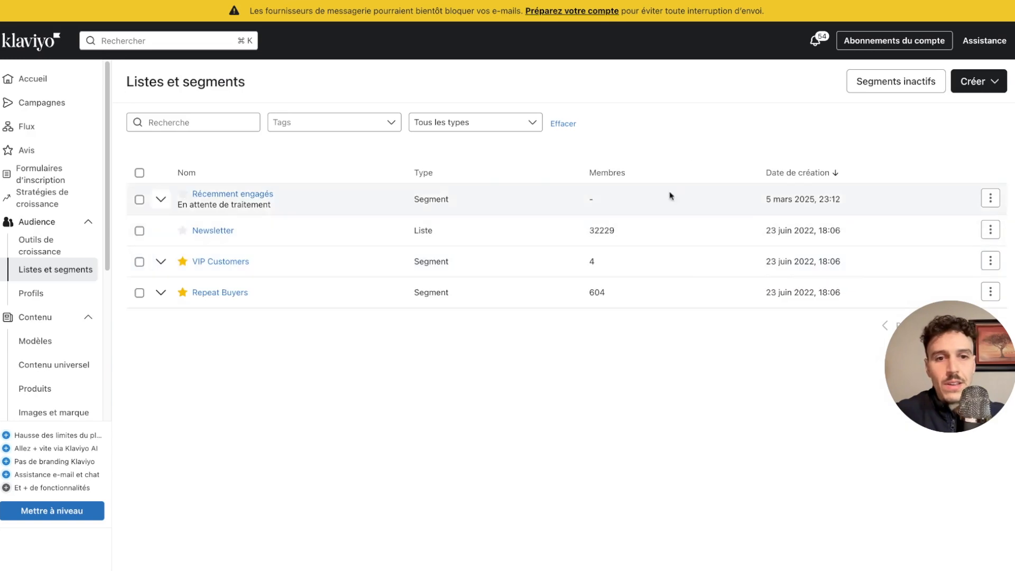
Step: Start a new segment, check the Recently Unengaged definition on the Miro board, and name the segment "Récemment non engagés"
{"action": "left_click", "coordinate": [978, 83]}
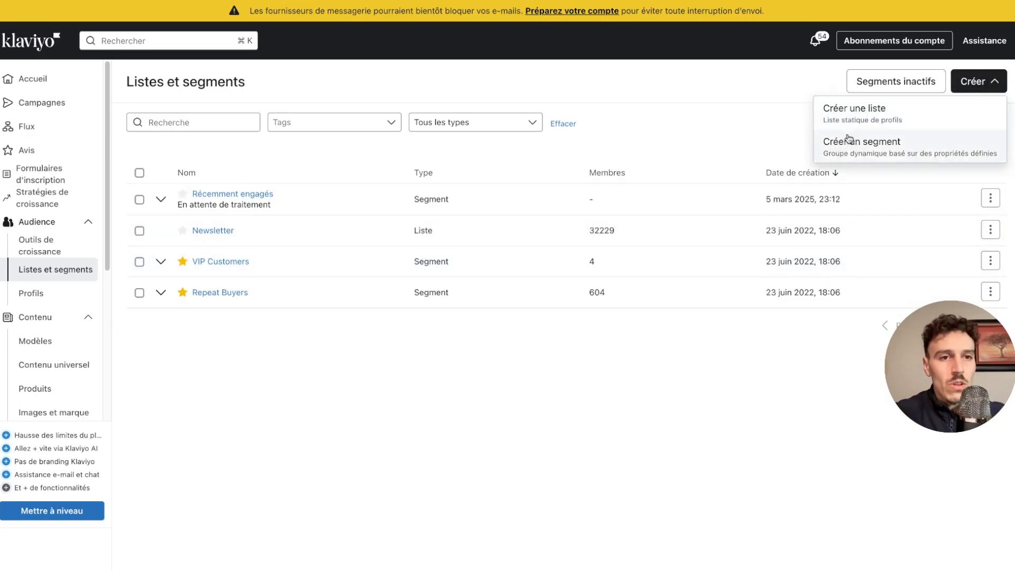
{"action": "left_click", "coordinate": [869, 153]}
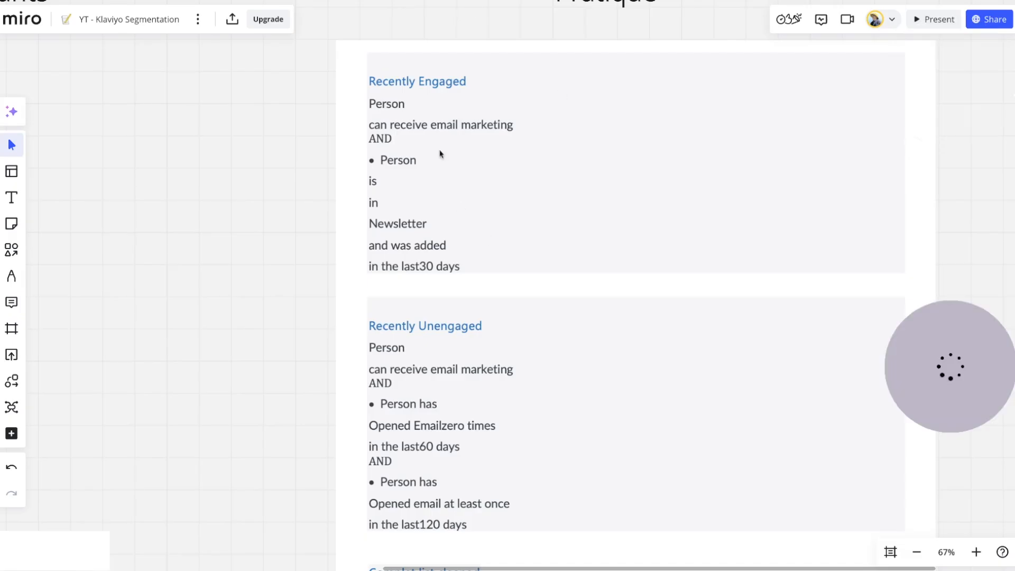
{"action": "scroll", "coordinate": [440, 153], "scroll_direction": "down", "scroll_amount": 5}
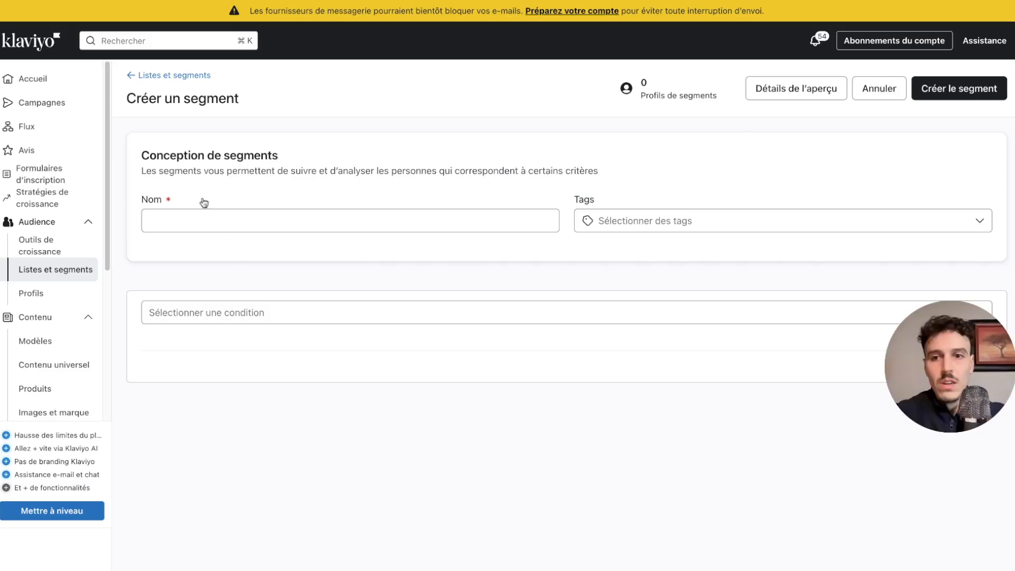
{"action": "left_click", "coordinate": [219, 222]}
{"action": "type", "text": "R"}
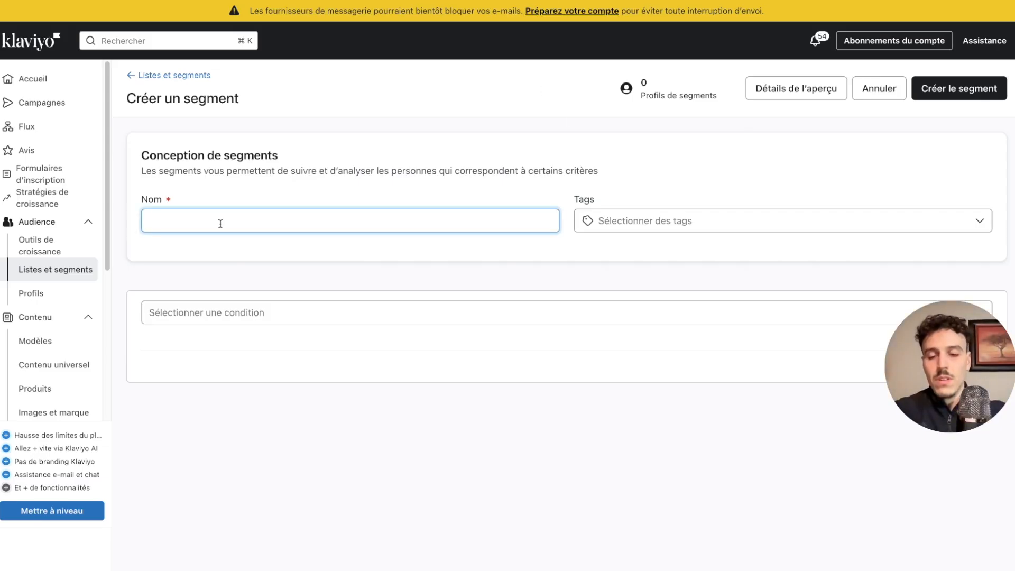
{"action": "type", "text": "ecemment"}
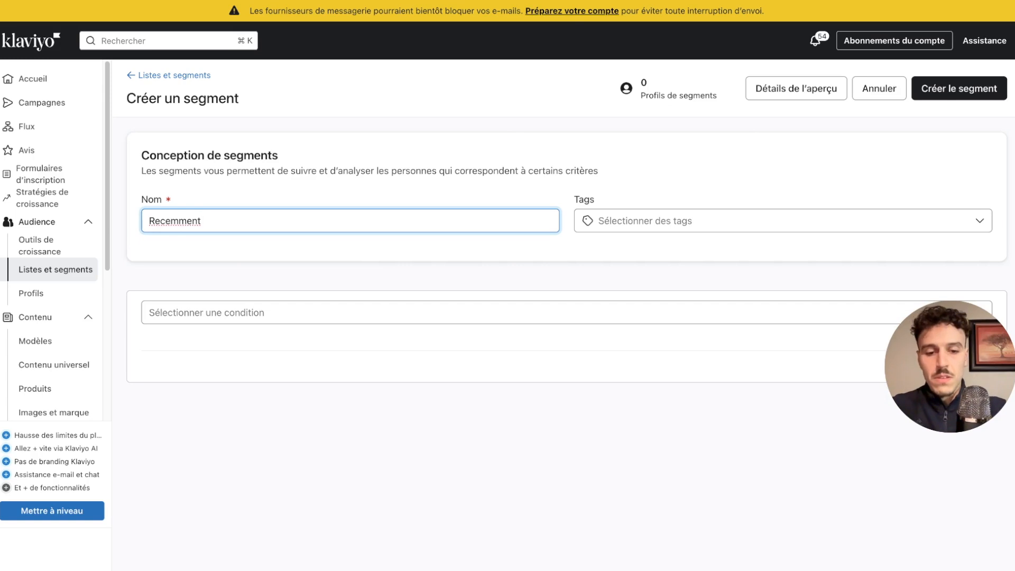
{"action": "type", "text": " non engagés"}
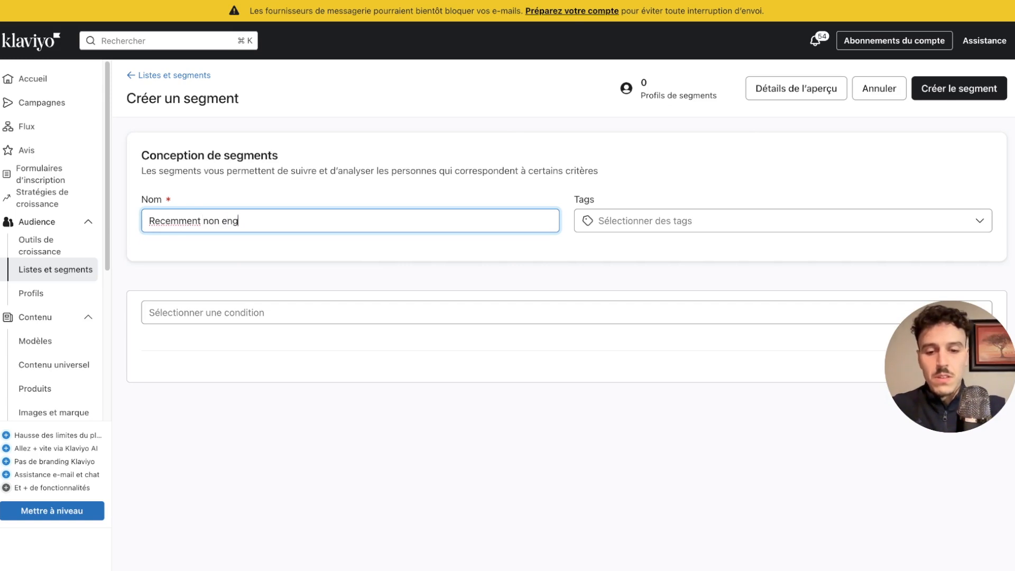
{"action": "double_click", "coordinate": [186, 221]}
{"action": "type", "text": "Récemment"}
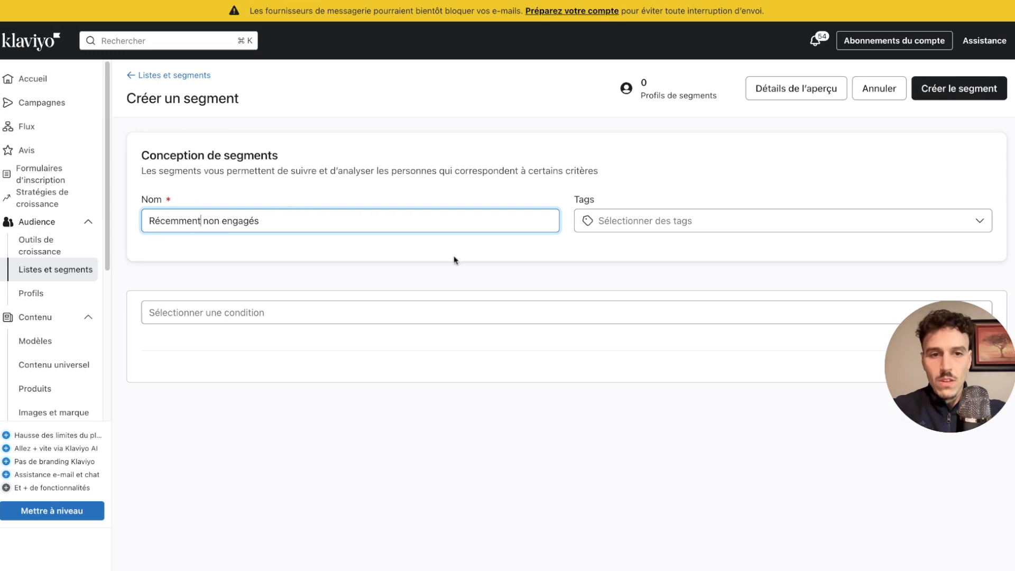
Step: Define the first condition as whether a person can receive marketing, with "peut recevoir" and "marketing par e-mail"
{"action": "left_click", "coordinate": [446, 314]}
{"action": "key", "text": "Escape"}
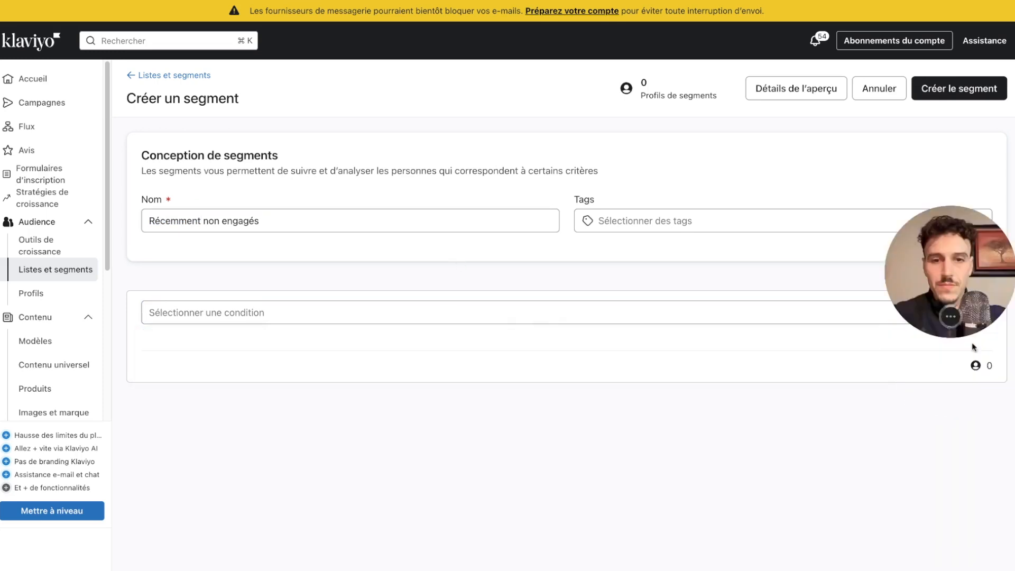
{"action": "left_click", "coordinate": [576, 312]}
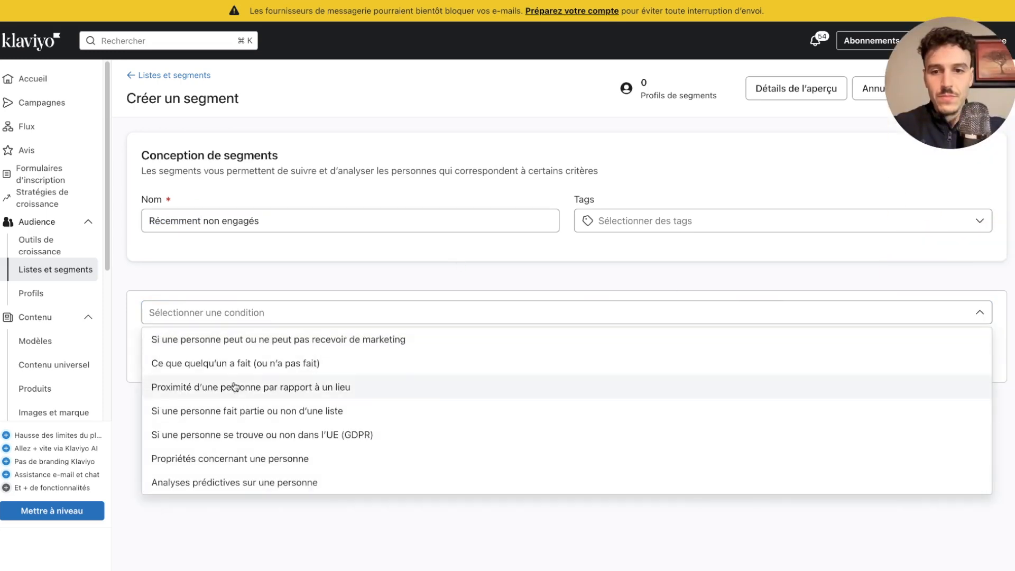
{"action": "left_click", "coordinate": [211, 345]}
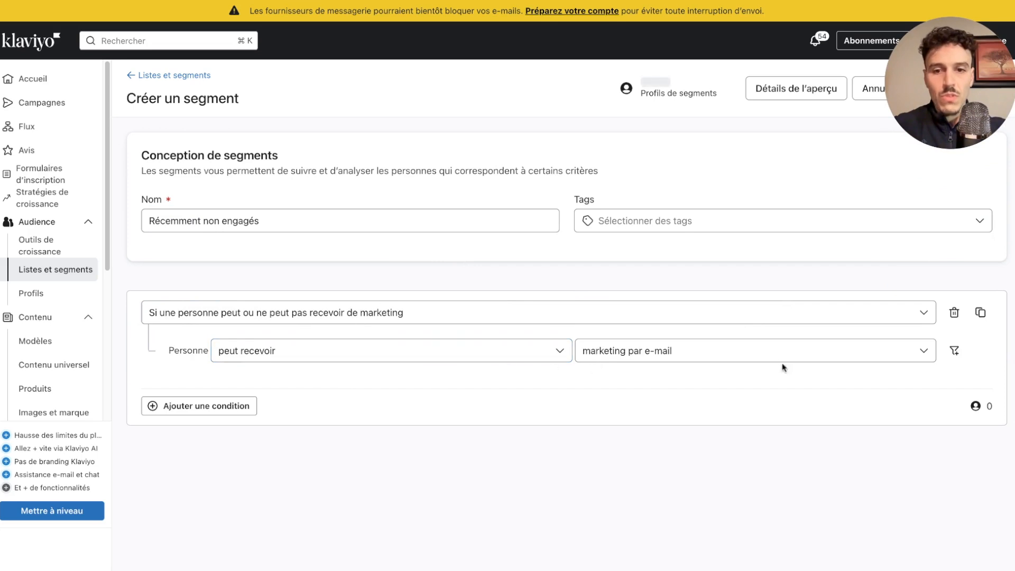
Step: Add a second condition linked with ET, of the type "Ce que quelqu'un a fait (ou n'a pas fait)"
{"action": "left_click", "coordinate": [210, 406]}
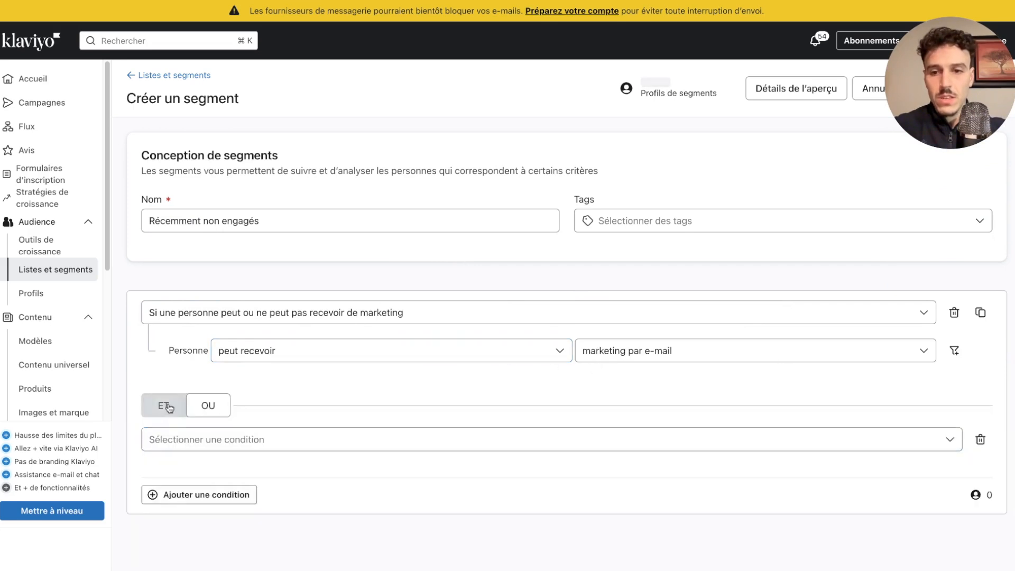
{"action": "left_click", "coordinate": [347, 485]}
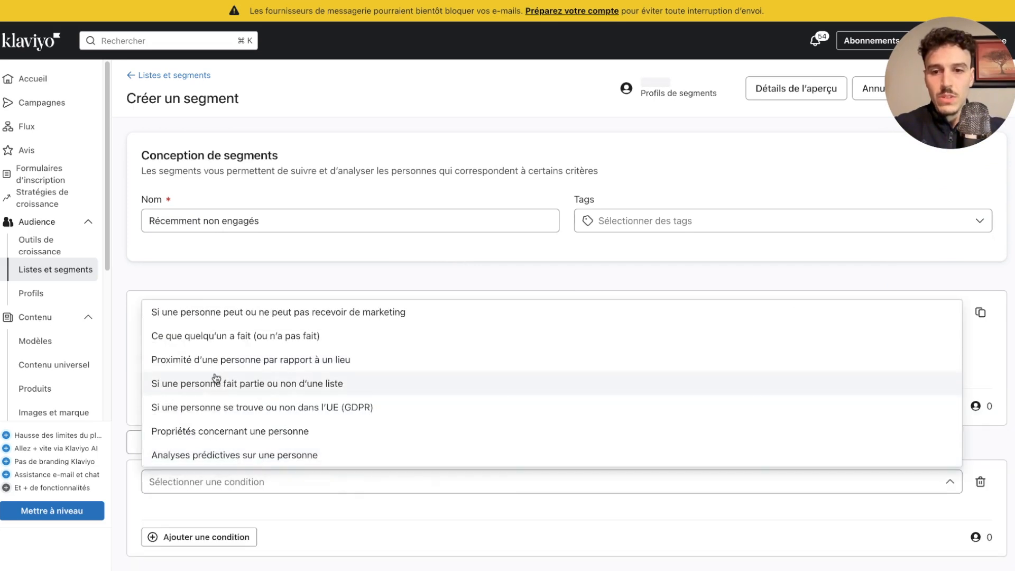
{"action": "left_click", "coordinate": [219, 339]}
{"action": "scroll", "coordinate": [398, 469], "scroll_direction": "down", "scroll_amount": 1}
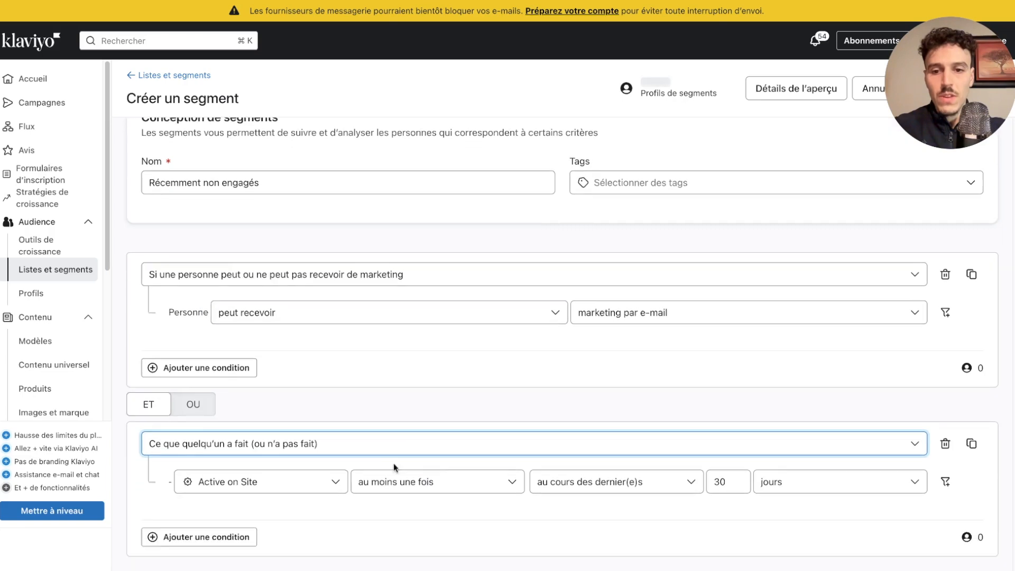
Step: Compare the Recently Engaged and Recently Unengaged definitions on the Miro board, and set the second condition's metric to Opened Email in Klaviyo
{"action": "left_click", "coordinate": [406, 1]}
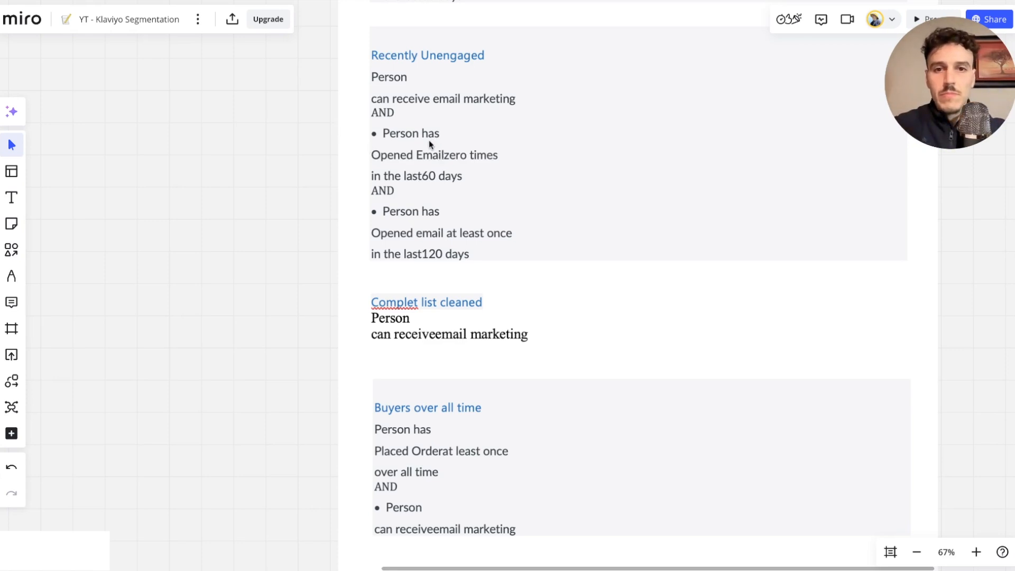
{"action": "scroll", "coordinate": [424, 150], "scroll_direction": "up", "scroll_amount": 5}
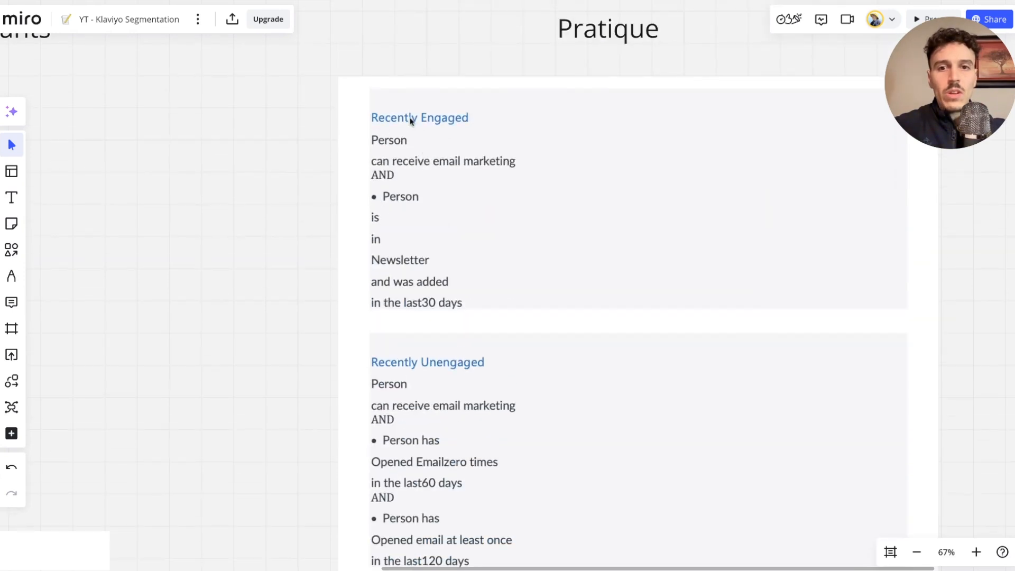
{"action": "scroll", "coordinate": [411, 121], "scroll_direction": "down", "scroll_amount": 2}
{"action": "left_click", "coordinate": [333, 1]}
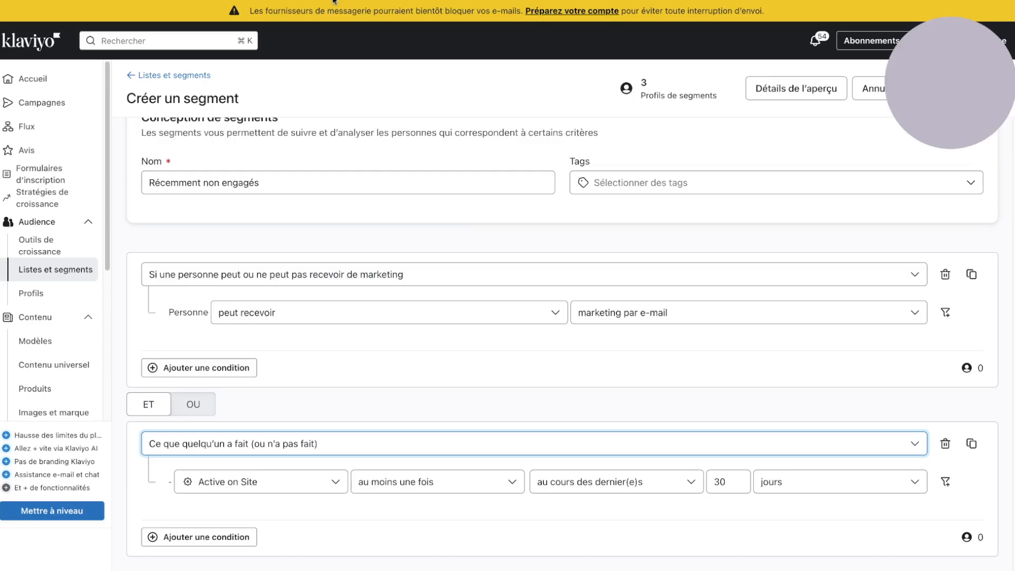
{"action": "scroll", "coordinate": [313, 253], "scroll_direction": "up", "scroll_amount": 1}
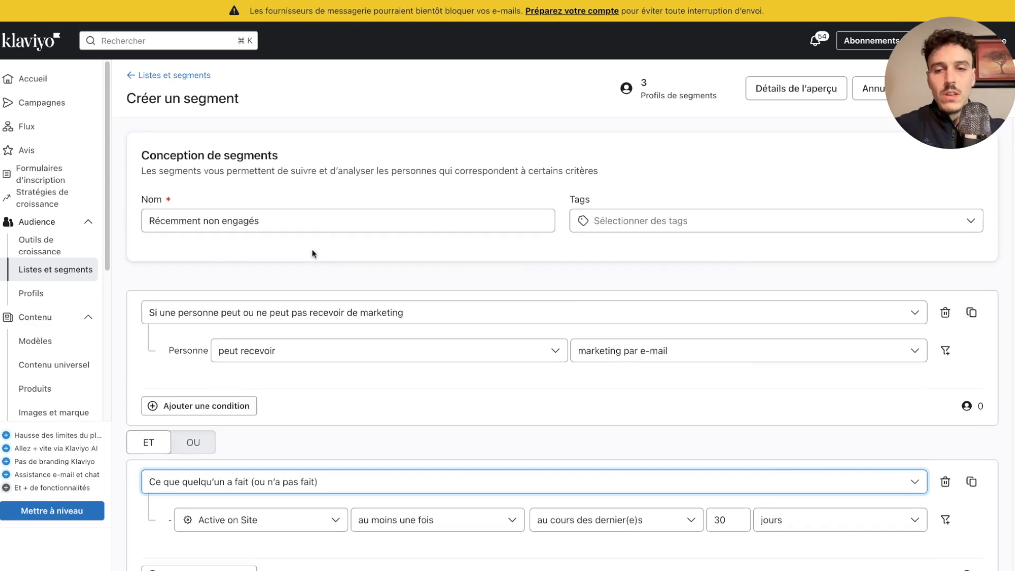
{"action": "scroll", "coordinate": [245, 249], "scroll_direction": "down", "scroll_amount": 1}
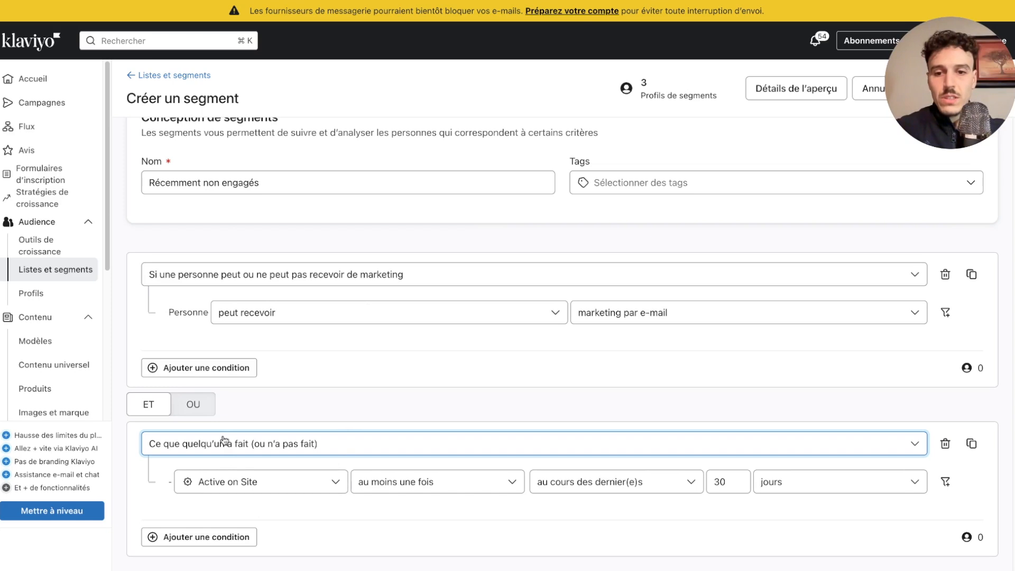
{"action": "left_click", "coordinate": [252, 491]}
{"action": "scroll", "coordinate": [211, 317], "scroll_direction": "down", "scroll_amount": 5}
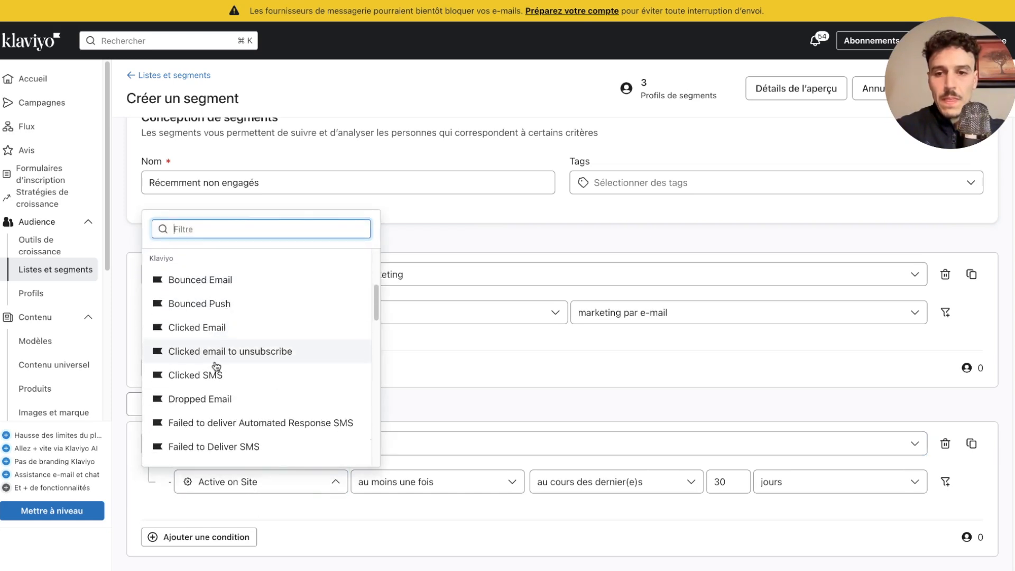
{"action": "scroll", "coordinate": [206, 307], "scroll_direction": "down", "scroll_amount": 3}
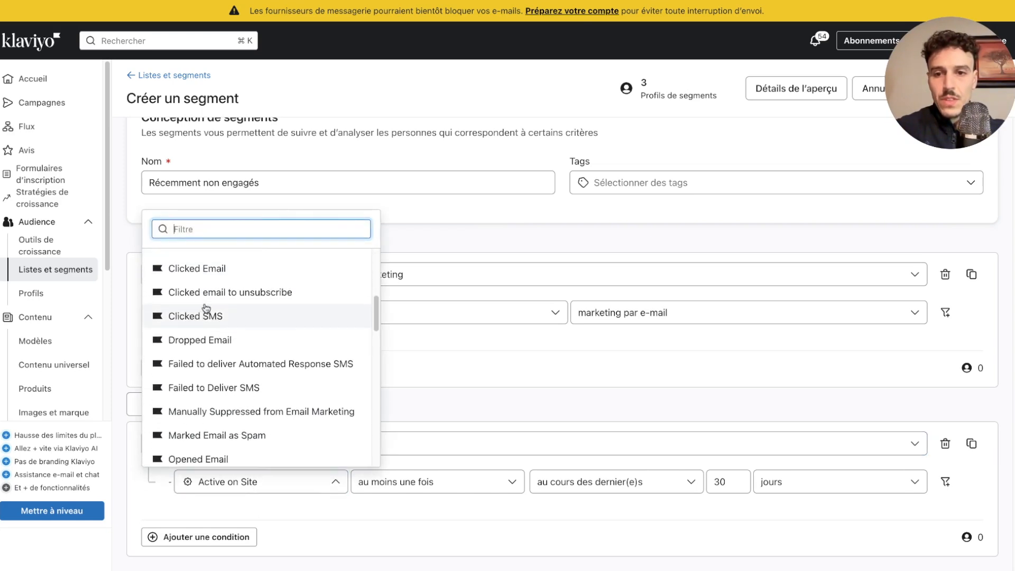
{"action": "scroll", "coordinate": [207, 306], "scroll_direction": "down", "scroll_amount": 3}
{"action": "left_click", "coordinate": [213, 367]}
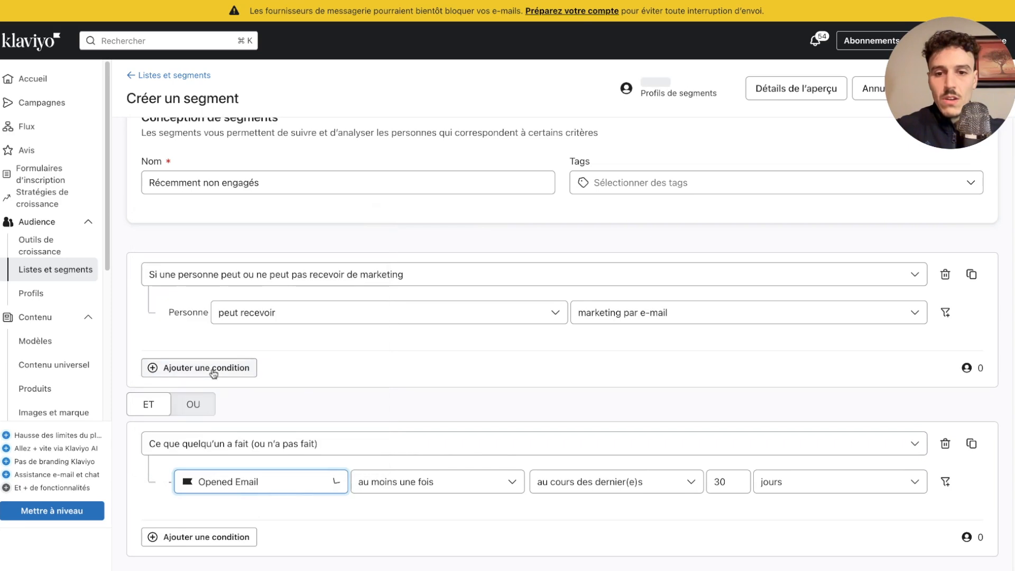
{"action": "left_click", "coordinate": [426, 482]}
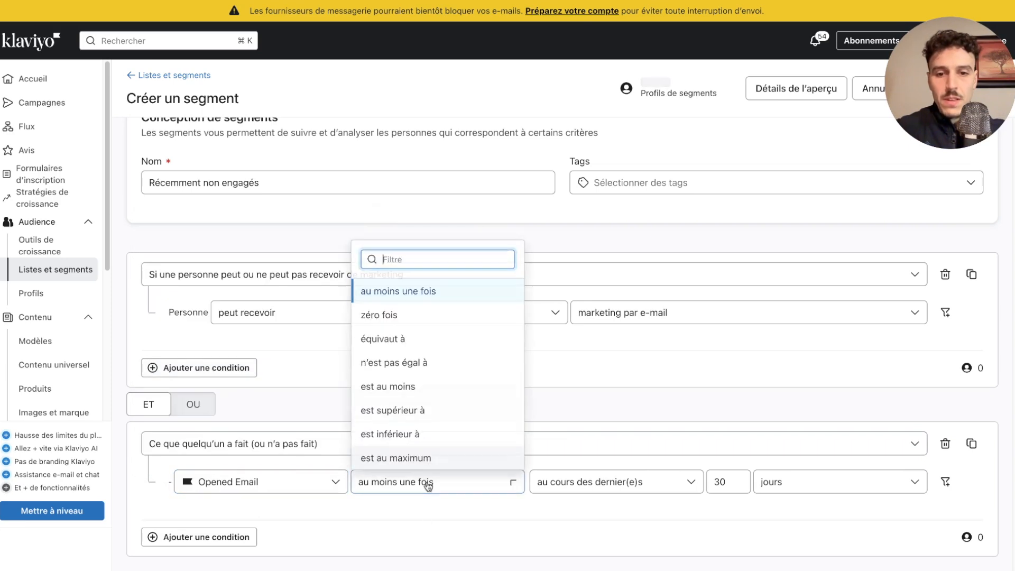
{"action": "left_click", "coordinate": [398, 294]}
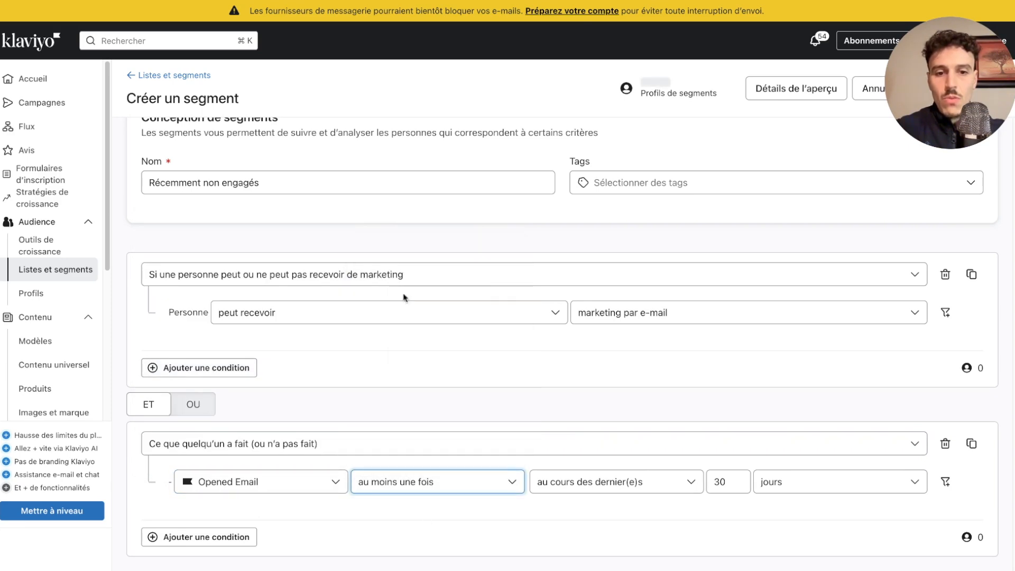
{"action": "double_click", "coordinate": [726, 482]}
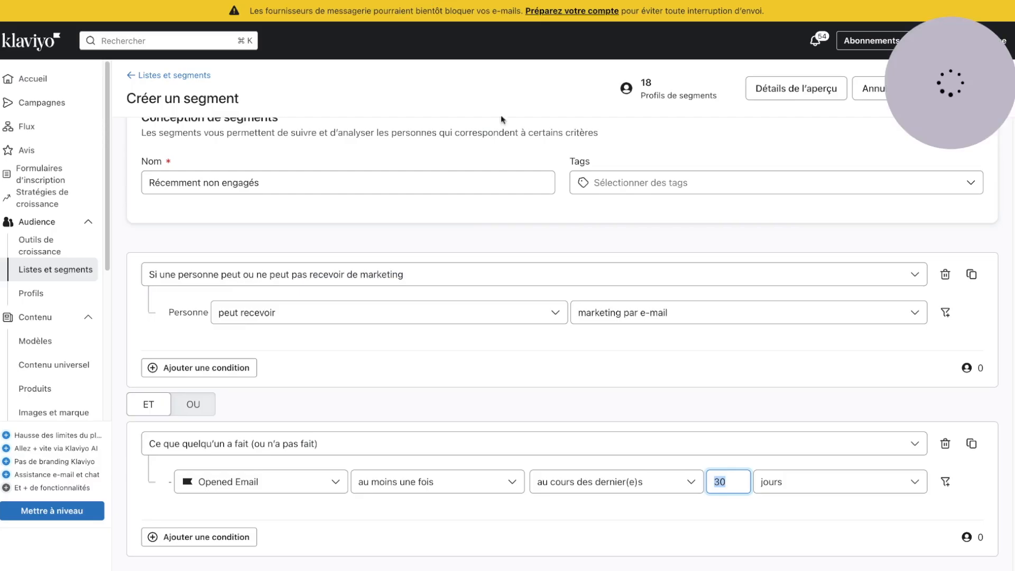
{"action": "left_click", "coordinate": [467, 537]}
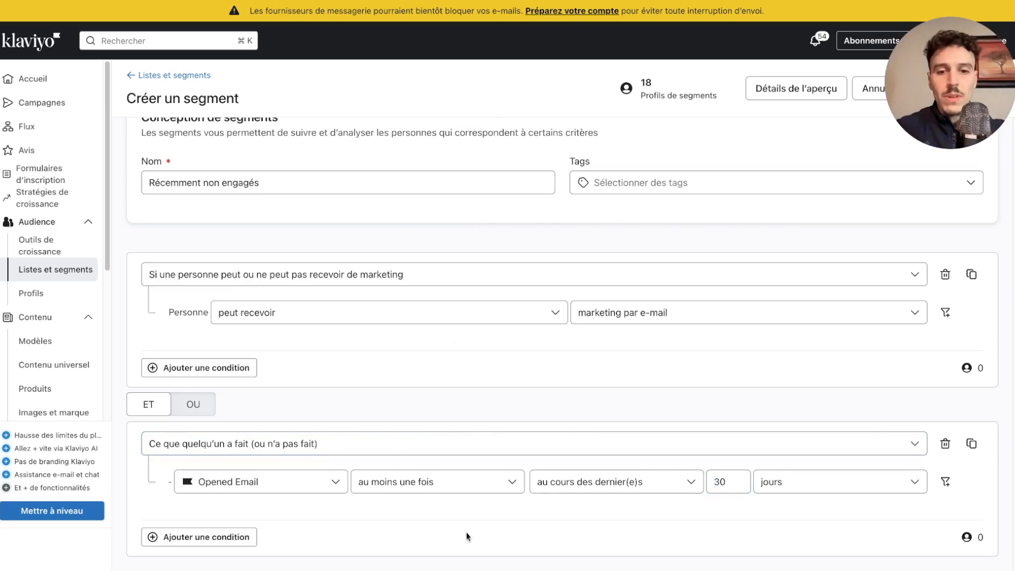
Step: Set the Opened Email condition to "zéro fois" within the last 60 jours
{"action": "left_click", "coordinate": [422, 480]}
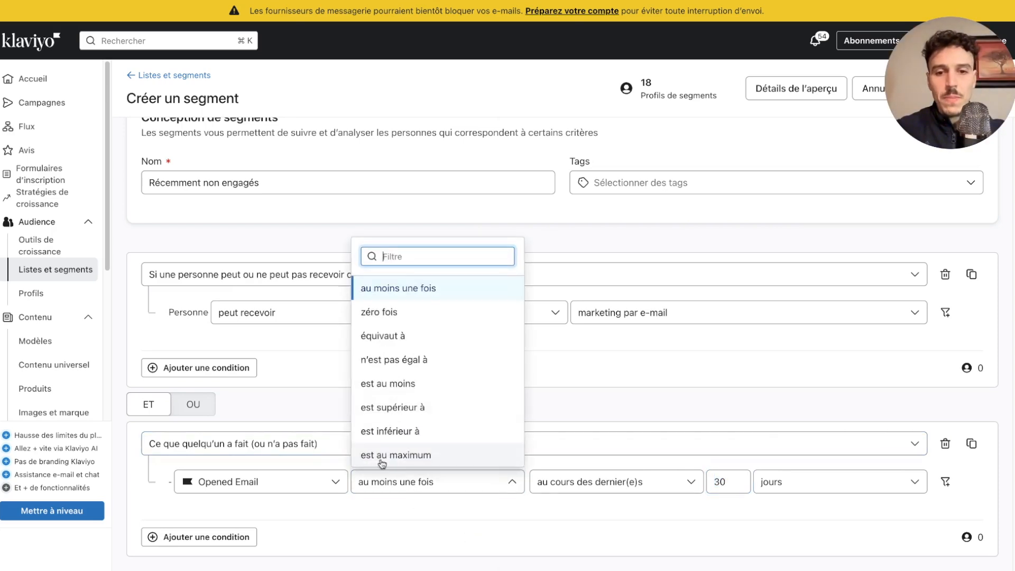
{"action": "left_click", "coordinate": [396, 316]}
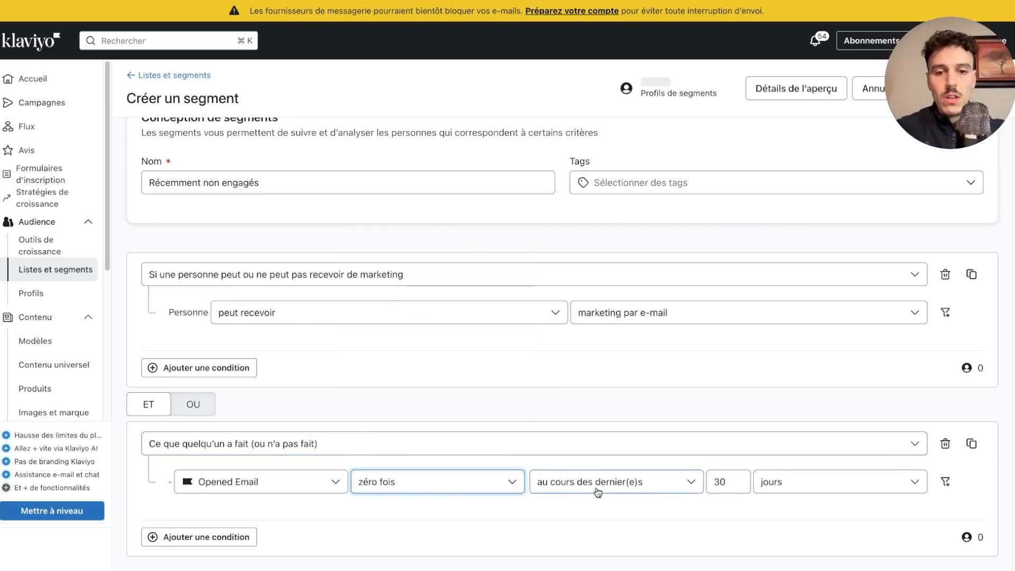
{"action": "double_click", "coordinate": [729, 481]}
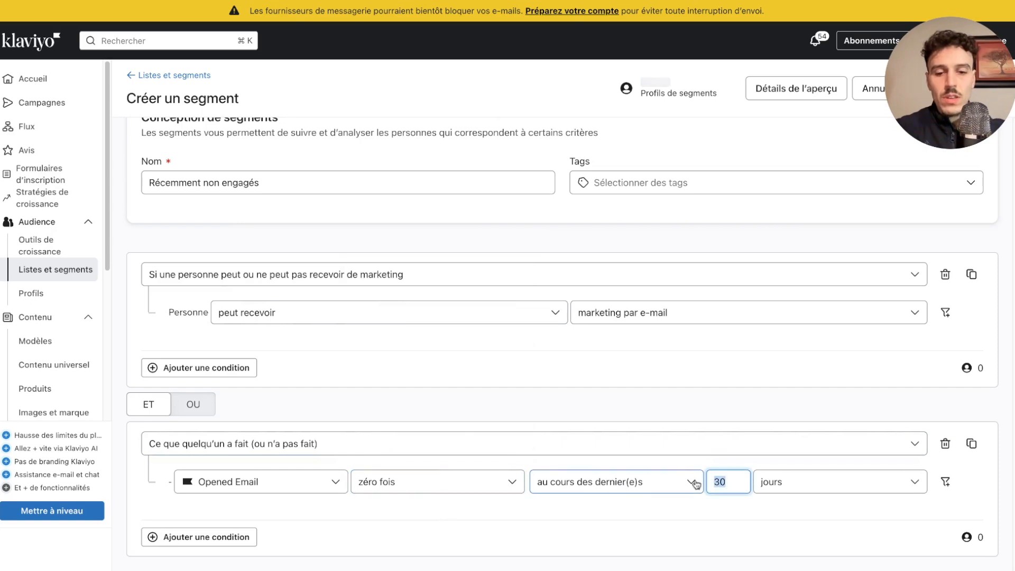
{"action": "type", "text": "6"}
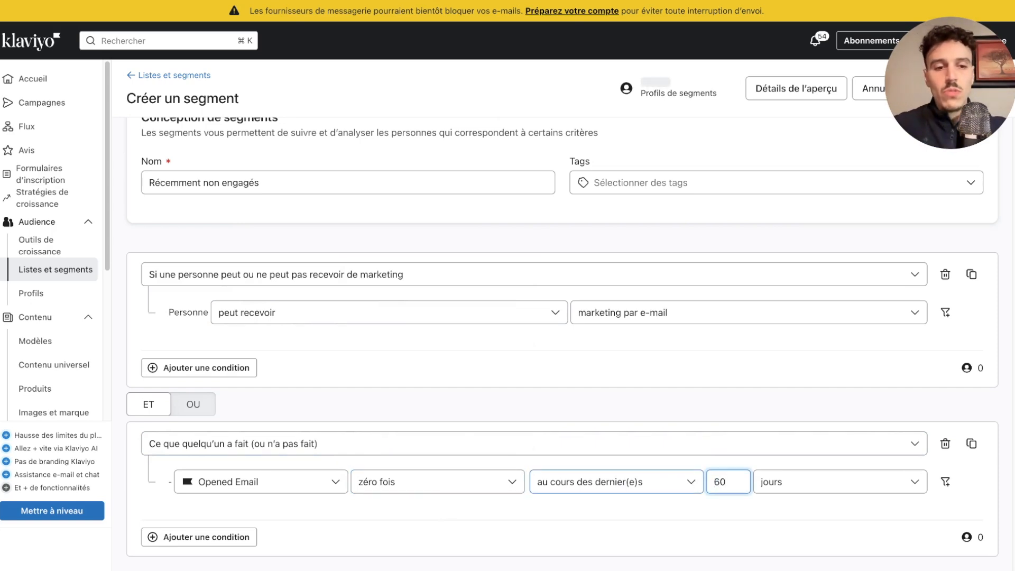
{"action": "left_click", "coordinate": [718, 537]}
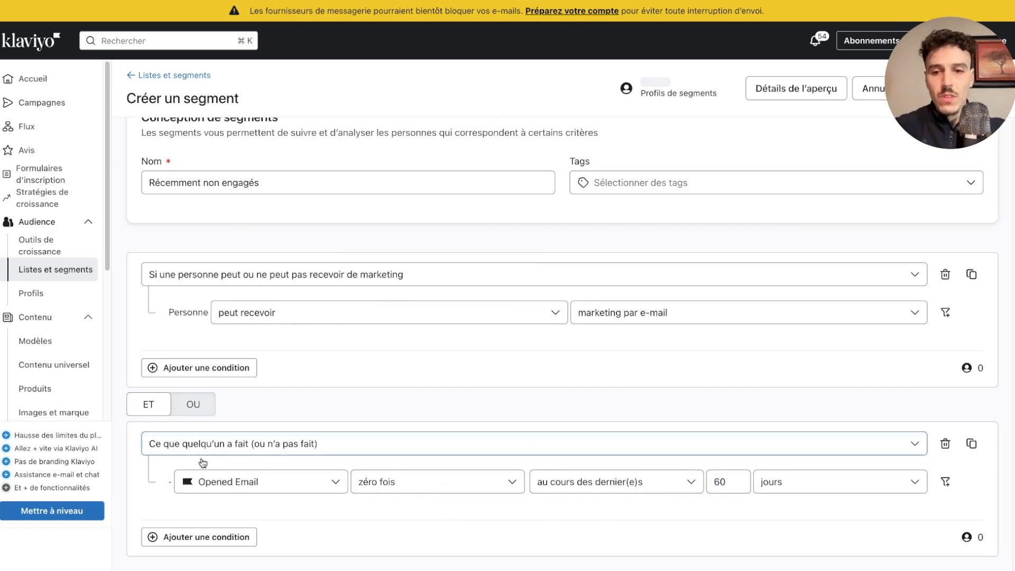
Step: Add a third condition linked with ET, again of the type "Ce que quelqu'un a fait (ou n'a pas fait)"
{"action": "left_click", "coordinate": [196, 537]}
{"action": "scroll", "coordinate": [156, 508], "scroll_direction": "down", "scroll_amount": 2}
{"action": "left_click", "coordinate": [163, 449]}
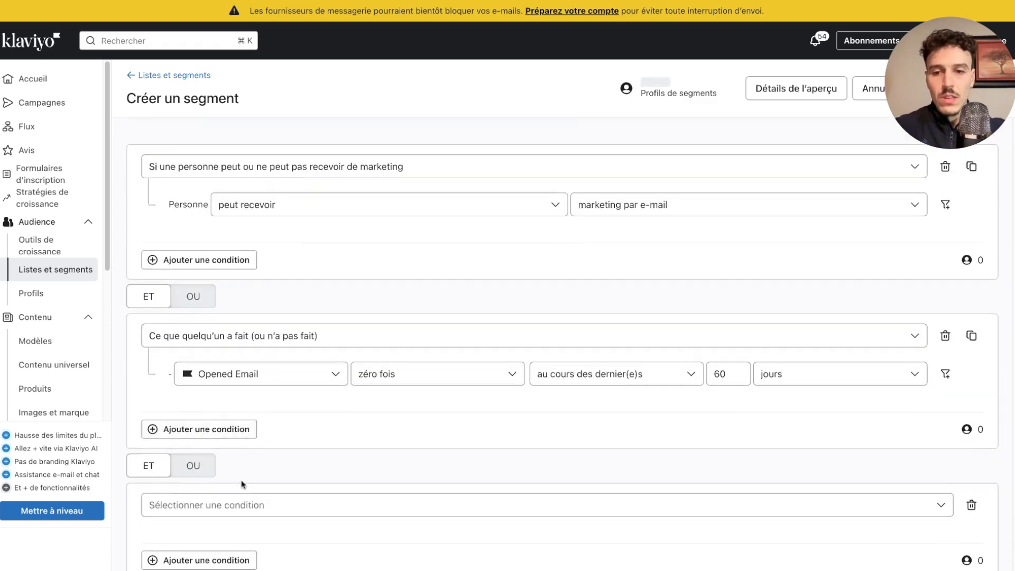
{"action": "scroll", "coordinate": [199, 465], "scroll_direction": "down", "scroll_amount": 1}
{"action": "left_click", "coordinate": [309, 483]}
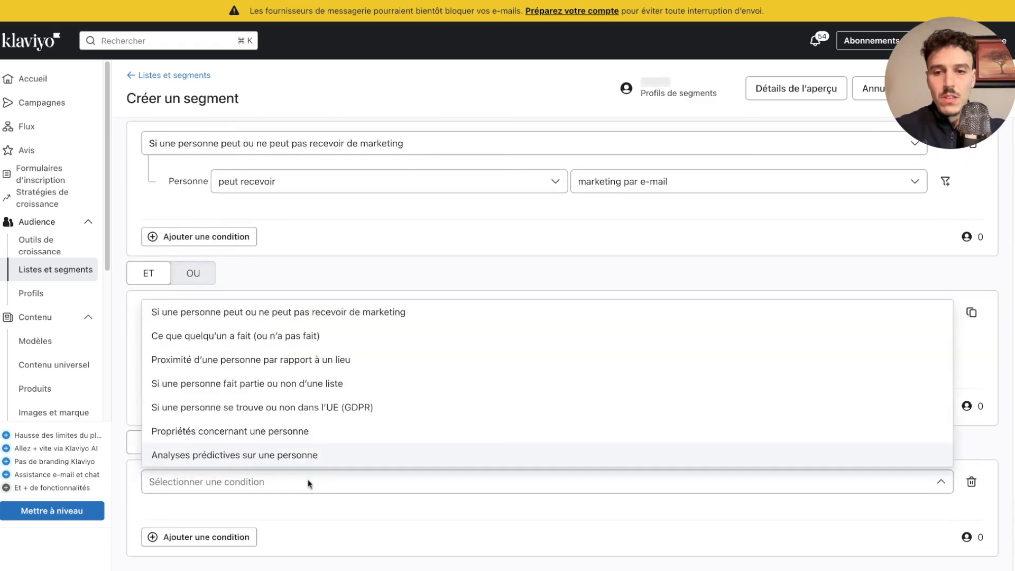
{"action": "left_click", "coordinate": [216, 337]}
{"action": "scroll", "coordinate": [379, 374], "scroll_direction": "down", "scroll_amount": 1}
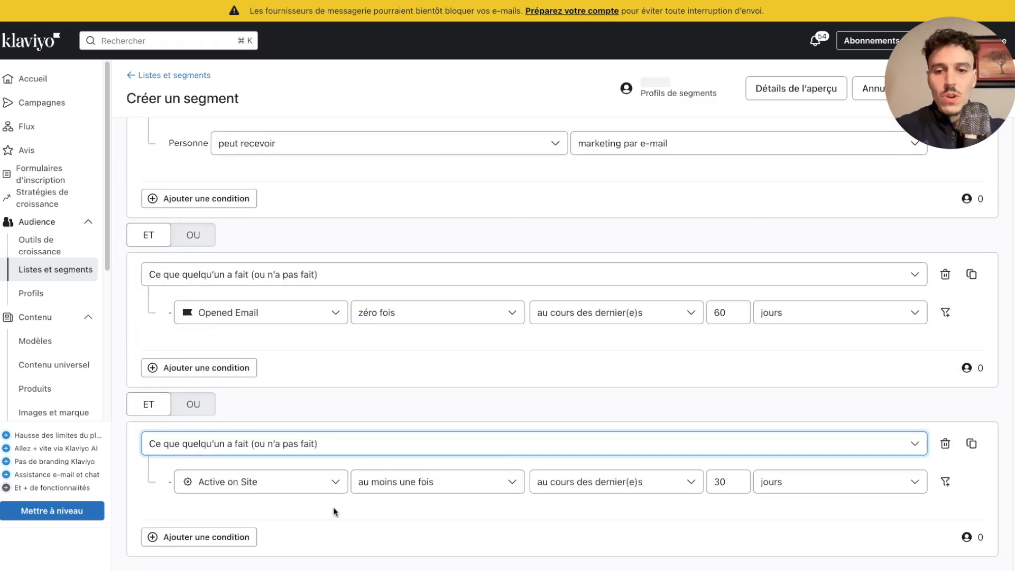
Step: Set the third condition's metric to Opened Email within the last 120 jours
{"action": "left_click", "coordinate": [272, 484]}
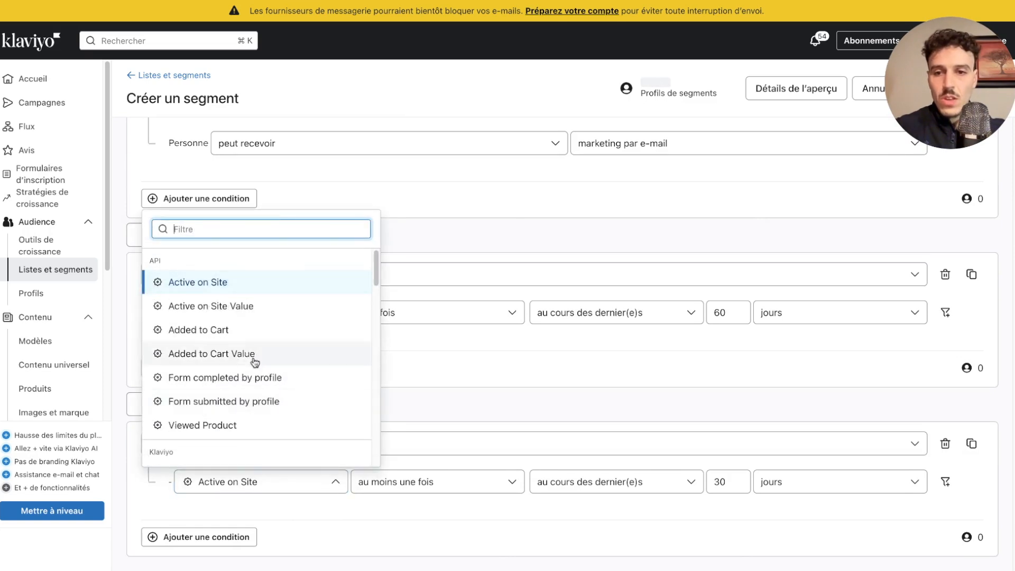
{"action": "scroll", "coordinate": [245, 353], "scroll_direction": "down", "scroll_amount": 2}
{"action": "scroll", "coordinate": [245, 352], "scroll_direction": "down", "scroll_amount": 4}
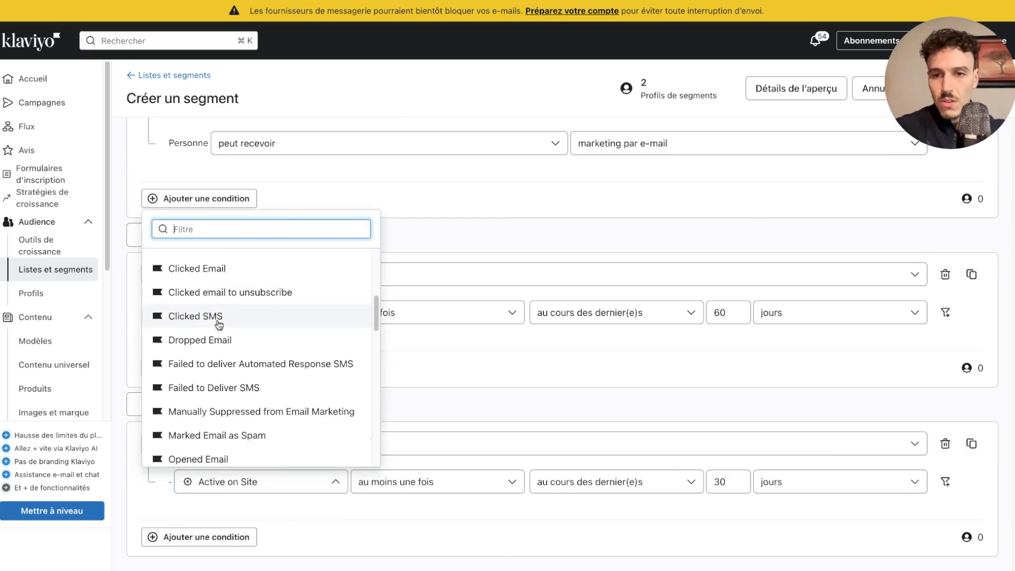
{"action": "scroll", "coordinate": [219, 336], "scroll_direction": "down", "scroll_amount": 1}
{"action": "left_click", "coordinate": [217, 405]}
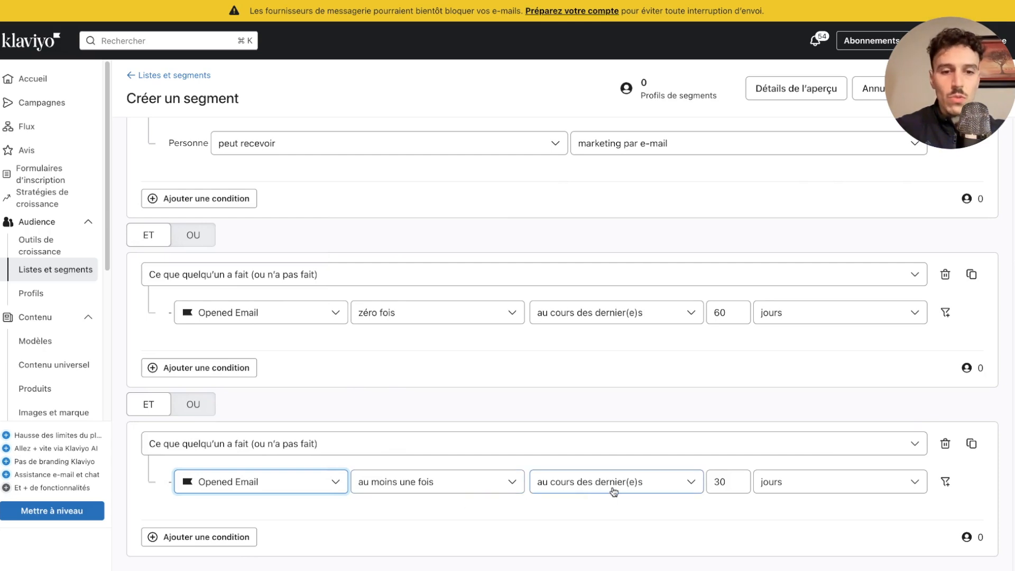
{"action": "double_click", "coordinate": [733, 485]}
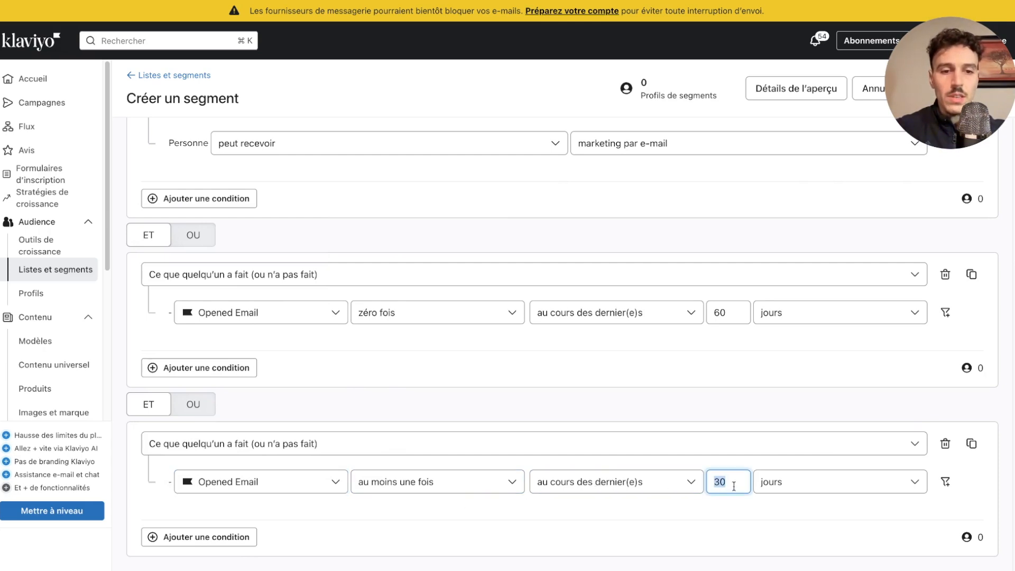
{"action": "type", "text": "12"}
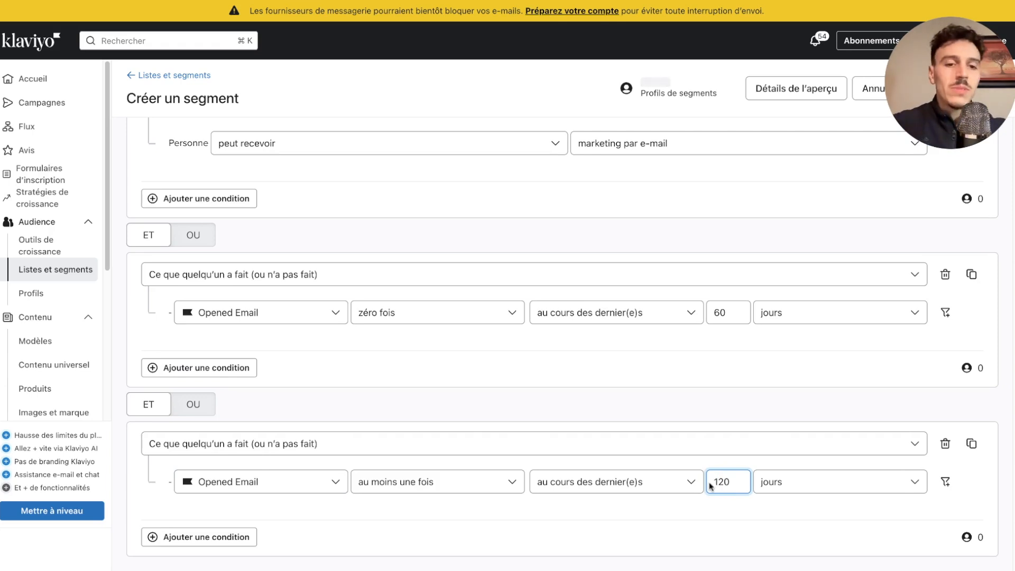
{"action": "left_click", "coordinate": [659, 513]}
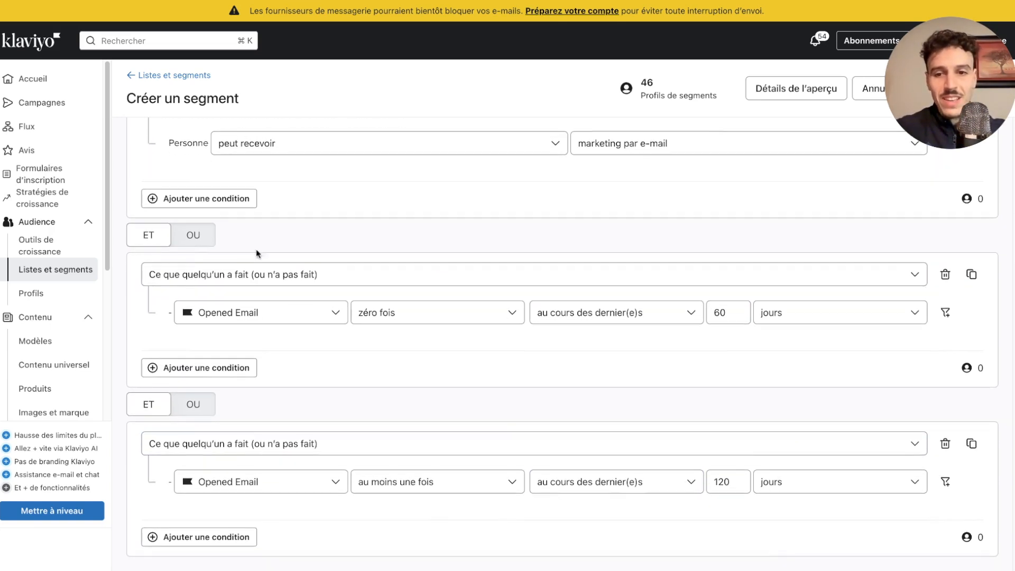
Step: Create the Récemment non engagés segment, and start another new segment from Listes et segments
{"action": "scroll", "coordinate": [481, 346], "scroll_direction": "up", "scroll_amount": 5}
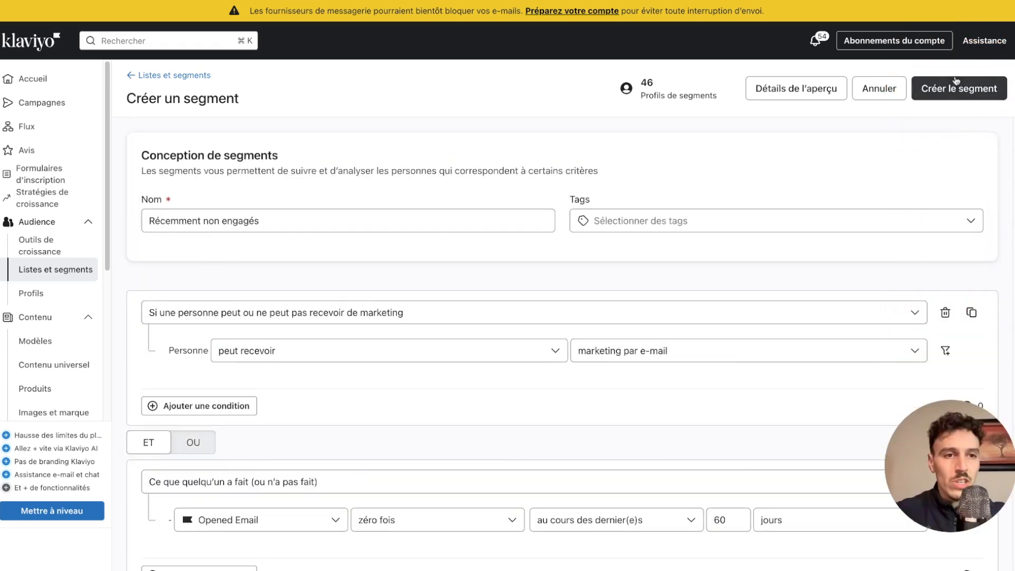
{"action": "left_click", "coordinate": [925, 98]}
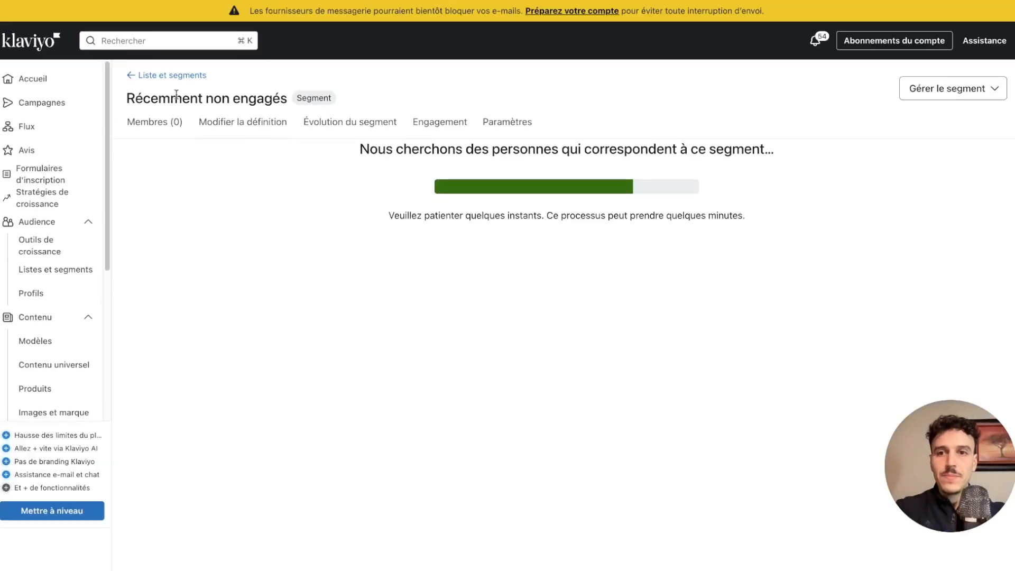
{"action": "left_click", "coordinate": [148, 77]}
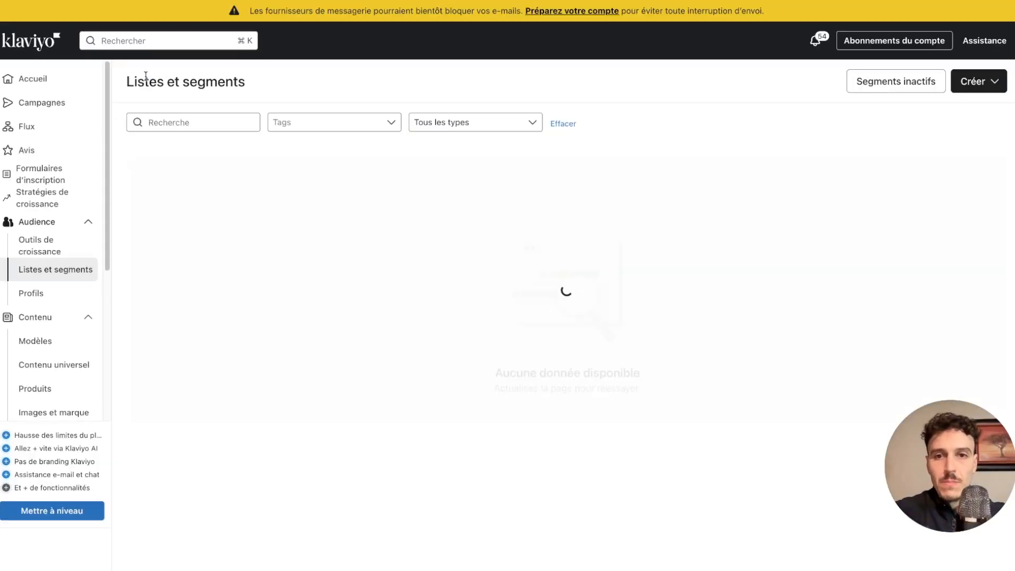
{"action": "left_click", "coordinate": [975, 81]}
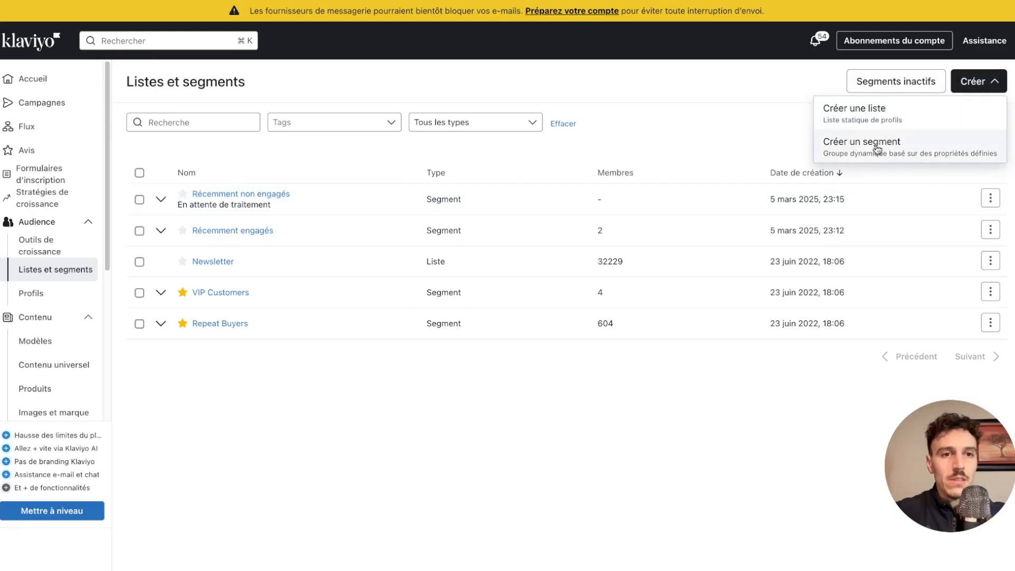
{"action": "left_click", "coordinate": [791, 108]}
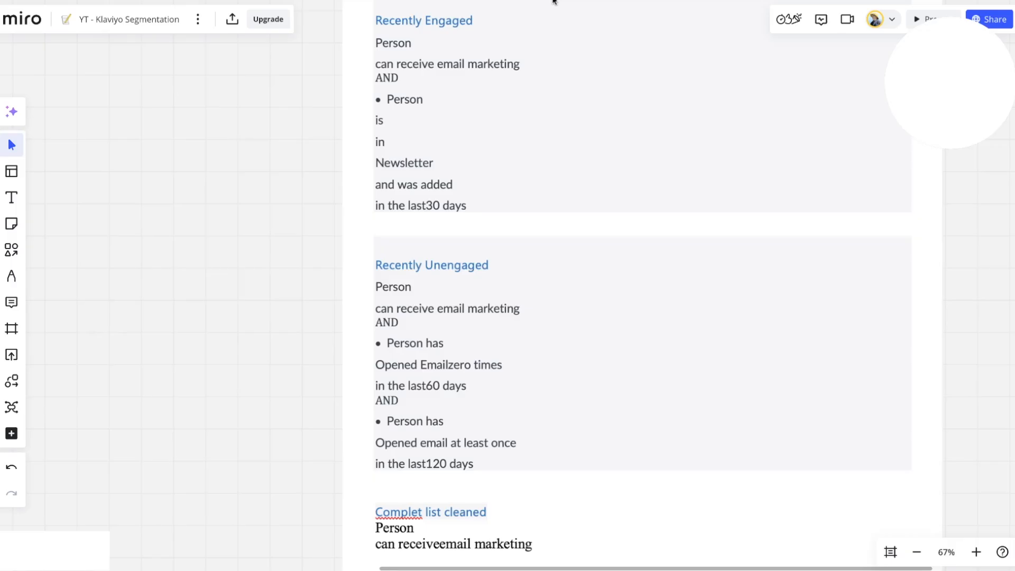
Step: Review the Complet list cleaned definition on the Miro board, and name the new Klaviyo segment "Liste complete nettoyée"
{"action": "scroll", "coordinate": [425, 77], "scroll_direction": "down", "scroll_amount": 5}
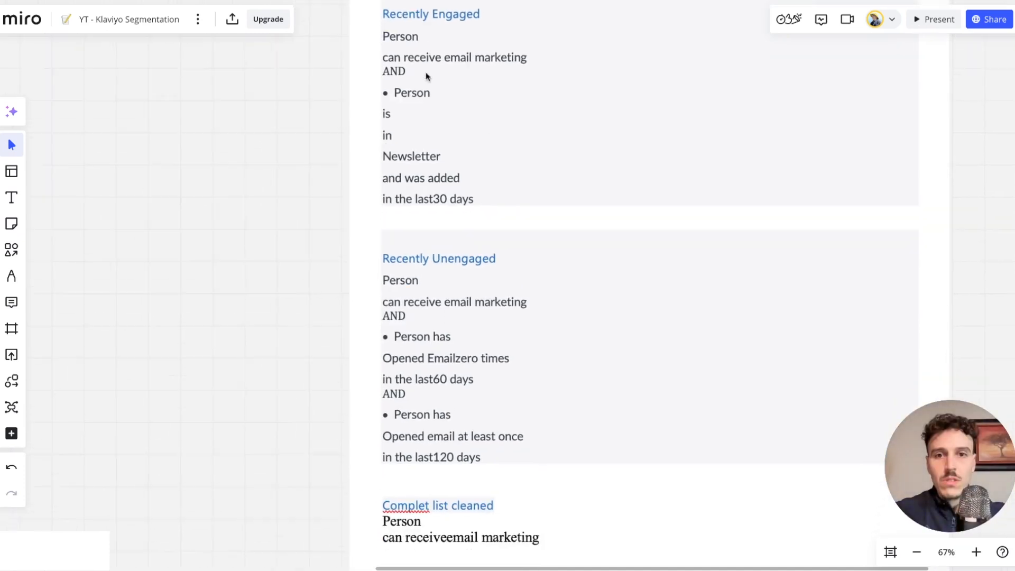
{"action": "scroll", "coordinate": [430, 84], "scroll_direction": "down", "scroll_amount": 3}
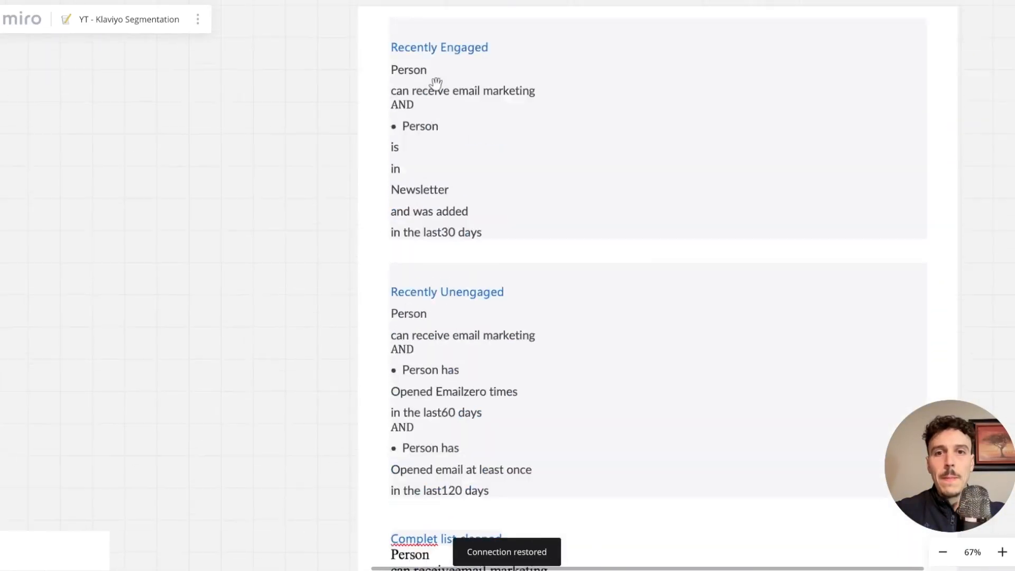
{"action": "scroll", "coordinate": [436, 87], "scroll_direction": "down", "scroll_amount": 10}
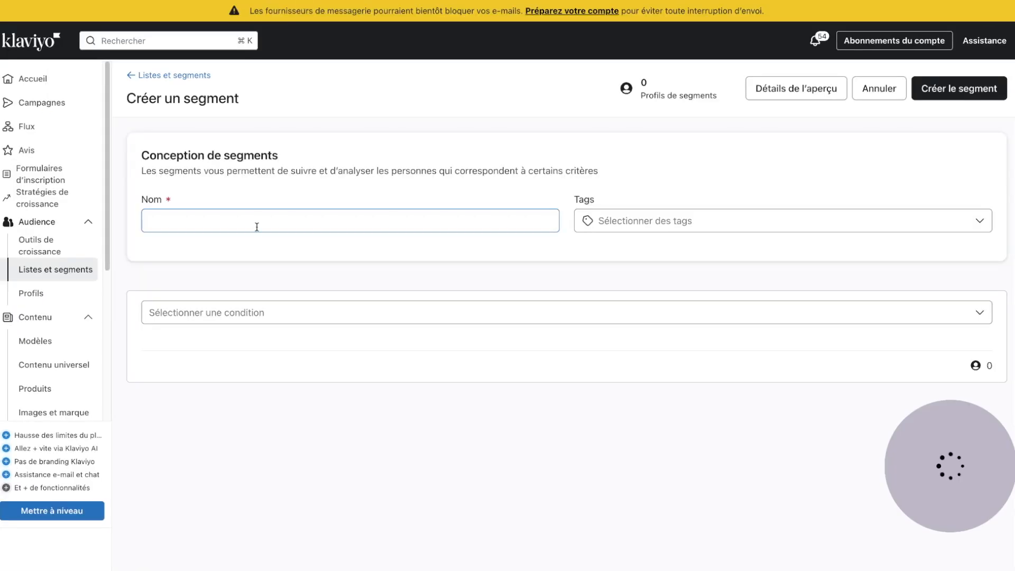
{"action": "left_click", "coordinate": [256, 222]}
{"action": "type", "text": "Liste complete nettoyée"}
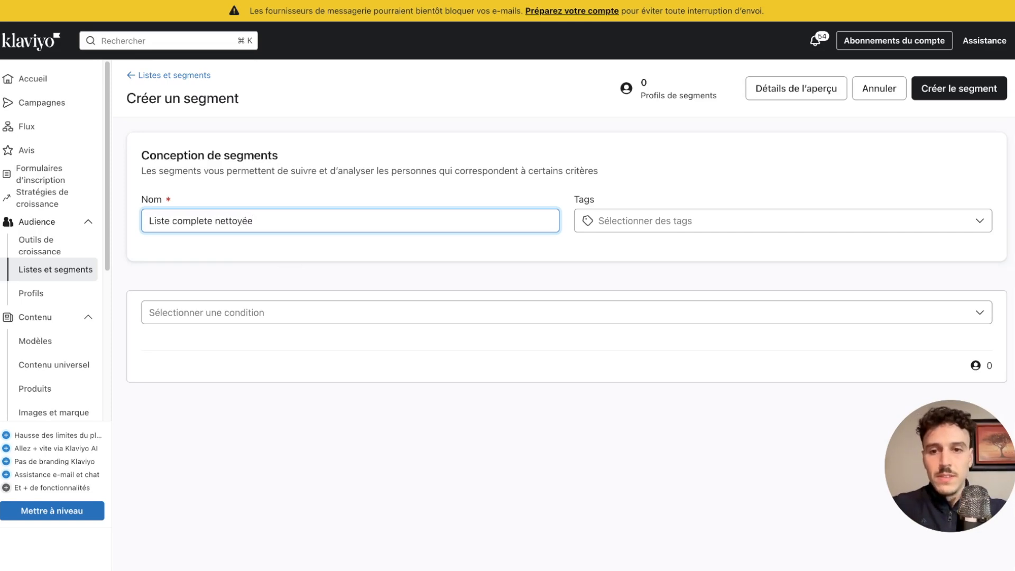
Step: Add the condition "Si une personne peut ou ne peut pas recevoir de marketing" for marketing par e-mail, and create the segment
{"action": "left_click", "coordinate": [266, 314]}
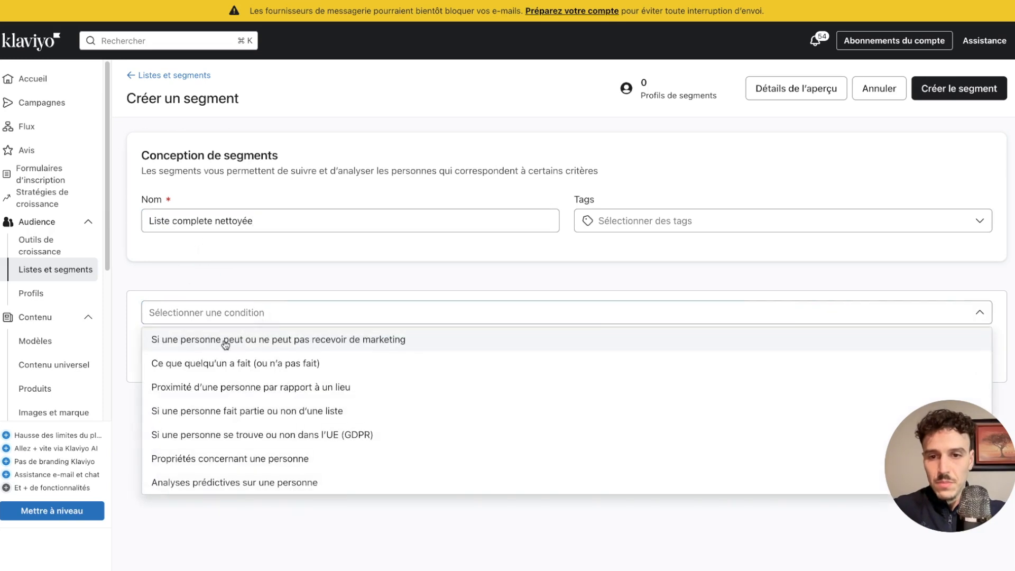
{"action": "left_click", "coordinate": [312, 346]}
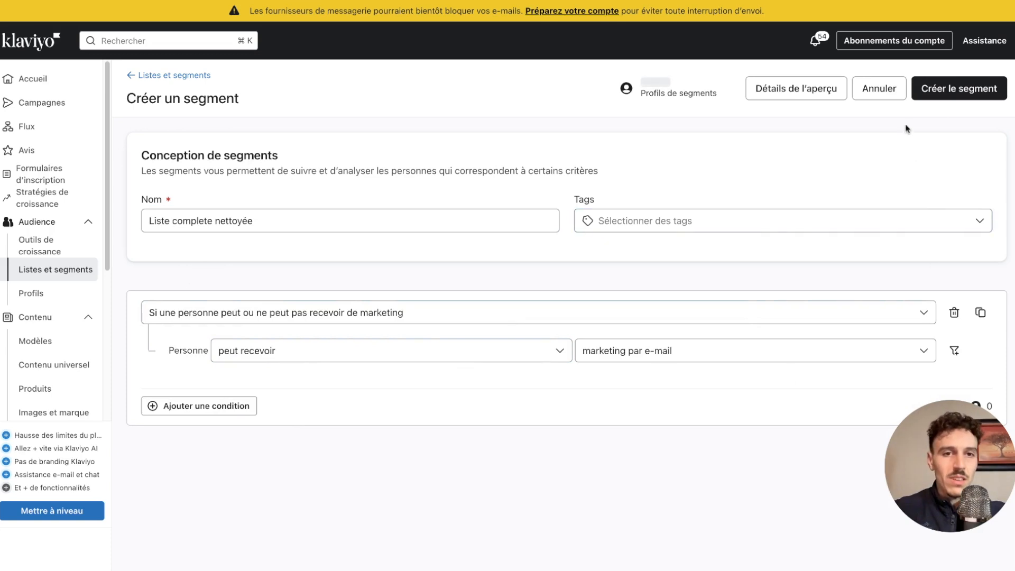
{"action": "left_click", "coordinate": [968, 93]}
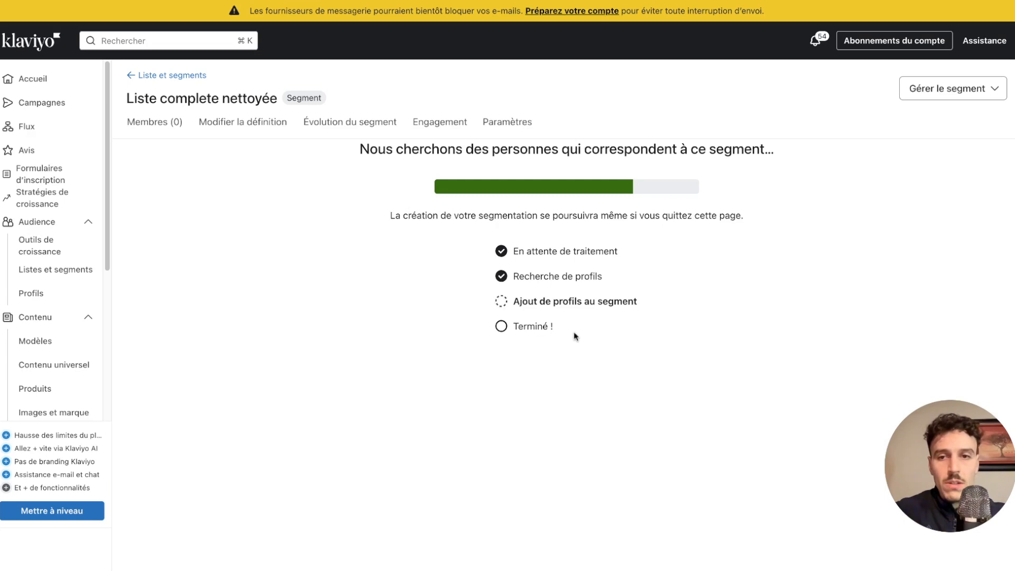
Step: Read the Buyers over all time definition on the Miro board, and start a new segment in Klaviyo
{"action": "left_click", "coordinate": [140, 78]}
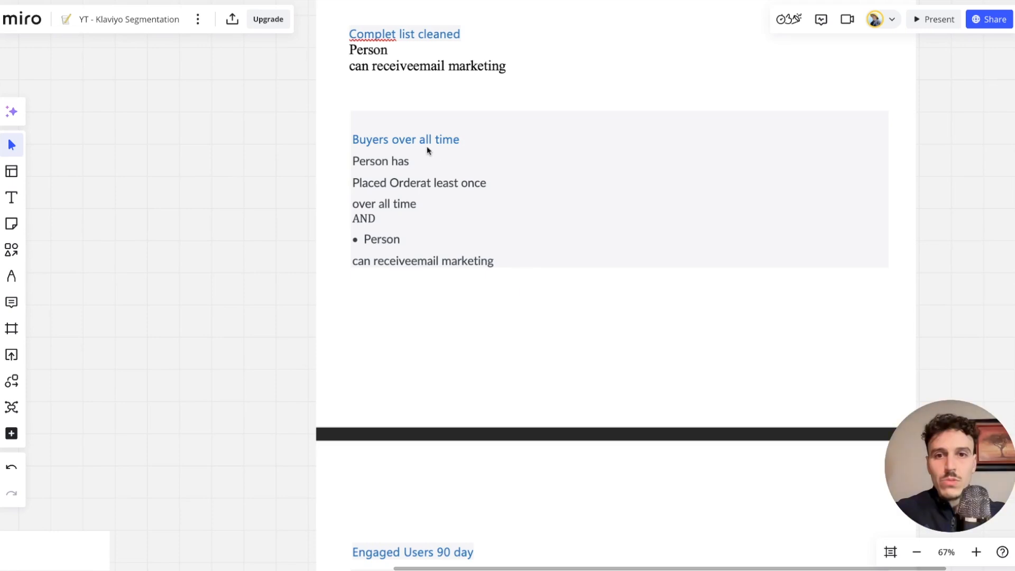
{"action": "scroll", "coordinate": [428, 150], "scroll_direction": "down", "scroll_amount": 3}
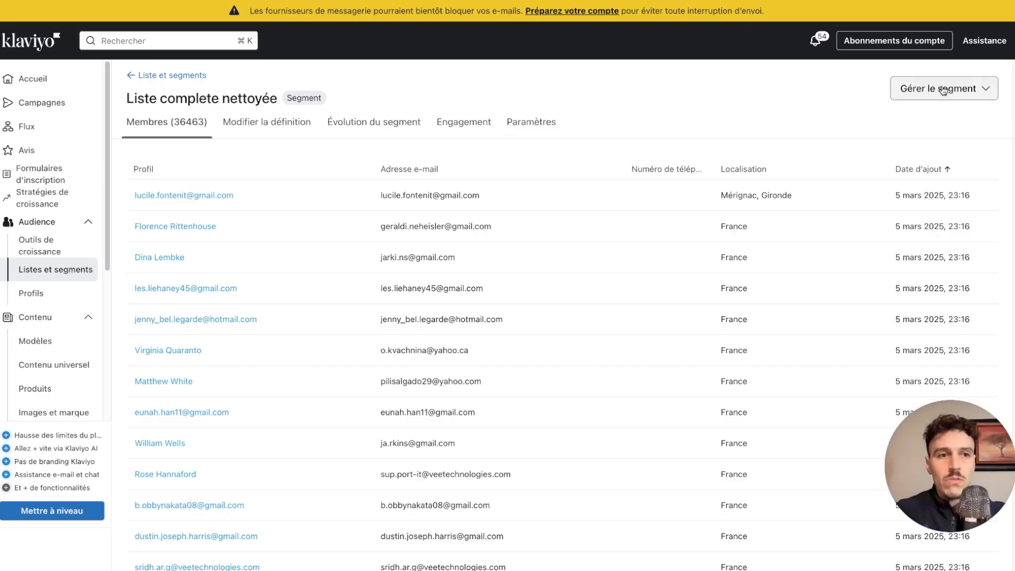
{"action": "left_click", "coordinate": [895, 88]}
{"action": "left_click", "coordinate": [169, 75]}
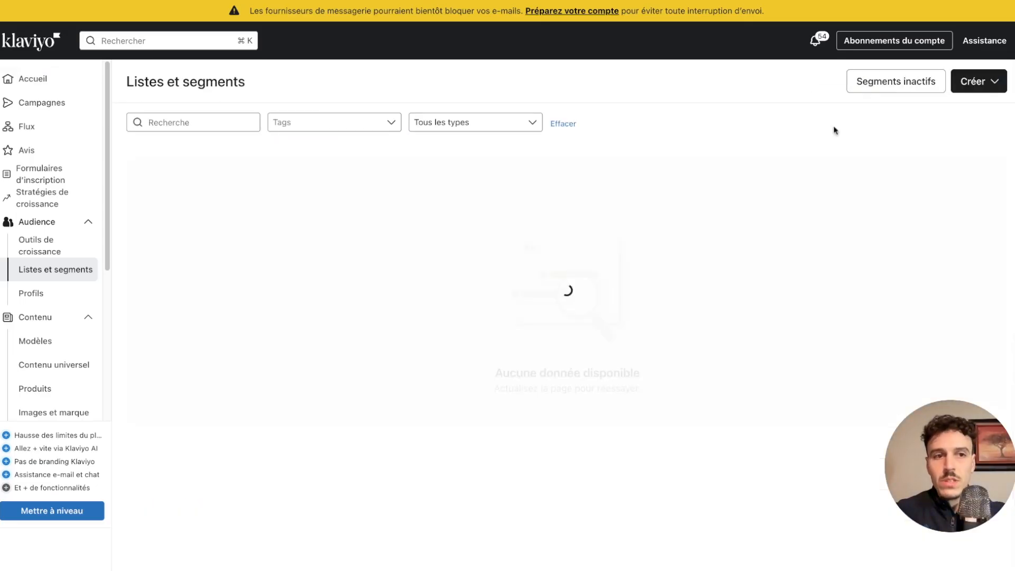
{"action": "left_click", "coordinate": [990, 93]}
{"action": "left_click", "coordinate": [850, 152]}
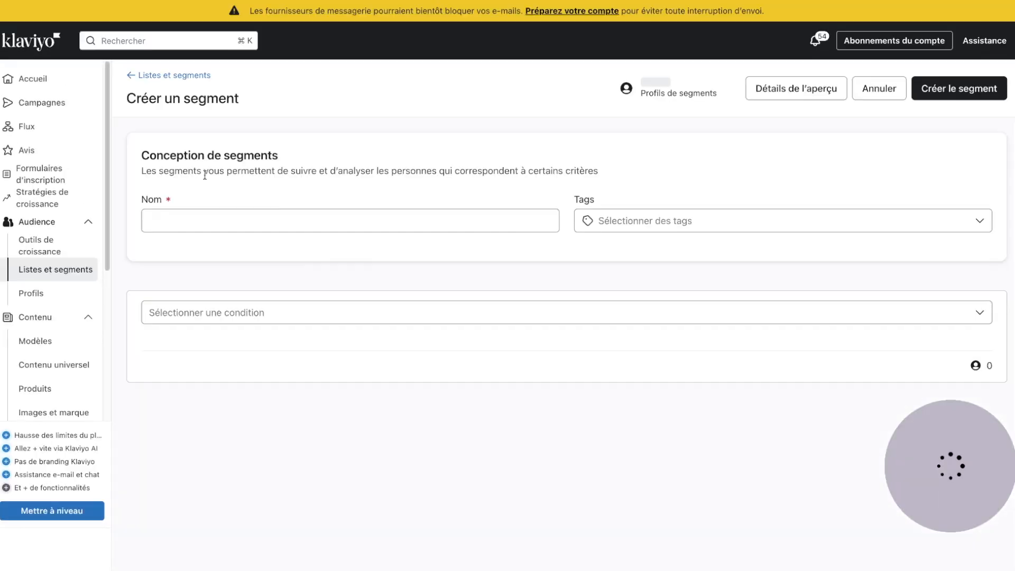
Step: Name the segment "Tous les acheteurs" and set its first condition to "Si une personne peut ou ne peut pas recevoir de marketing"
{"action": "left_click", "coordinate": [234, 221]}
{"action": "type", "text": "Acheteeu"}
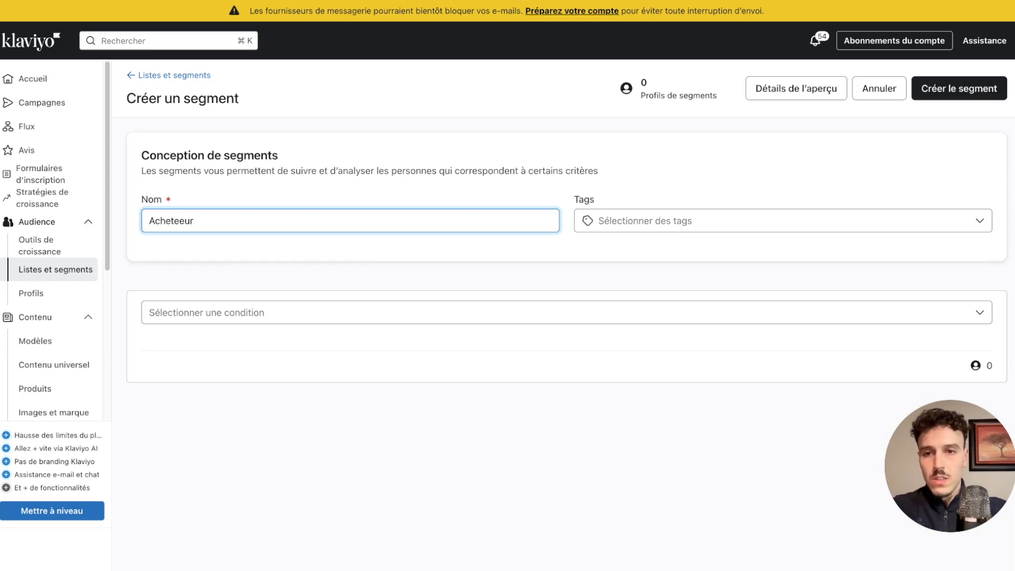
{"action": "key", "text": "super+a"}
{"action": "type", "text": "To"}
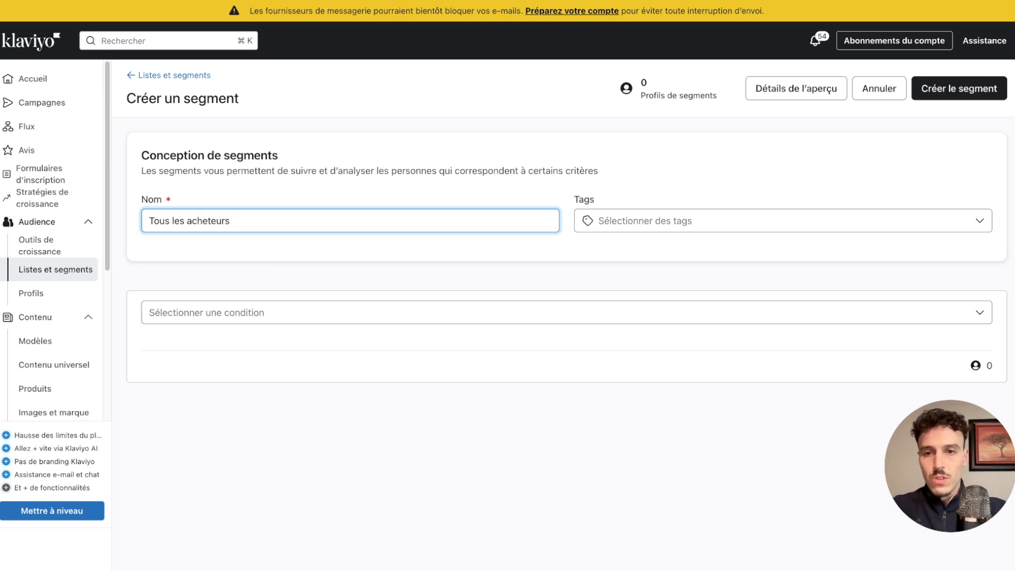
{"action": "left_click", "coordinate": [269, 317]}
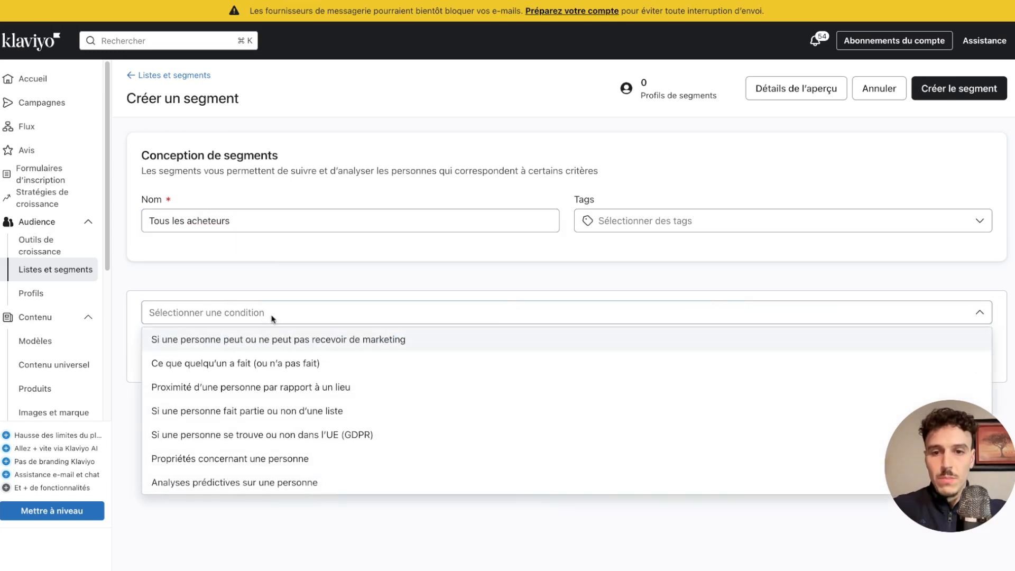
{"action": "left_click", "coordinate": [222, 343]}
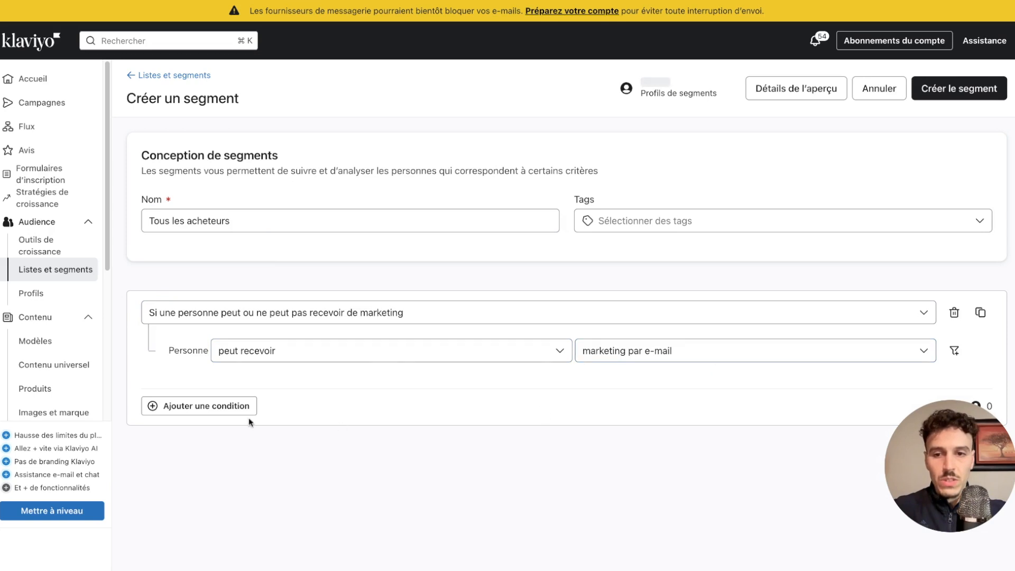
Step: Add a second condition to Tous les acheteurs linked with ET, of the type "Ce que quelqu'un a fait (ou n'a pas fait)"
{"action": "left_click", "coordinate": [206, 408]}
{"action": "left_click", "coordinate": [160, 412]}
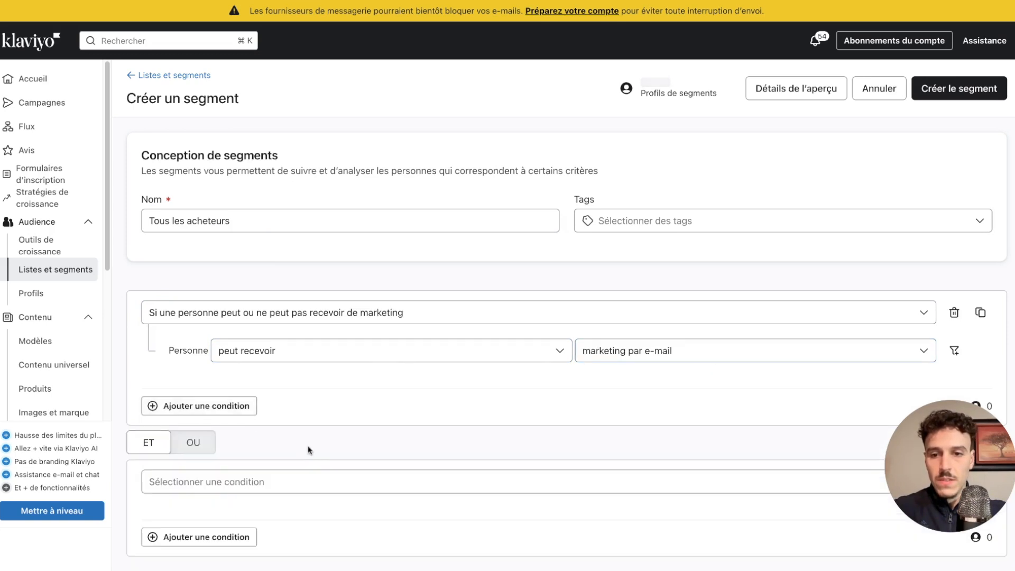
{"action": "left_click", "coordinate": [268, 491]}
{"action": "left_click", "coordinate": [206, 310]}
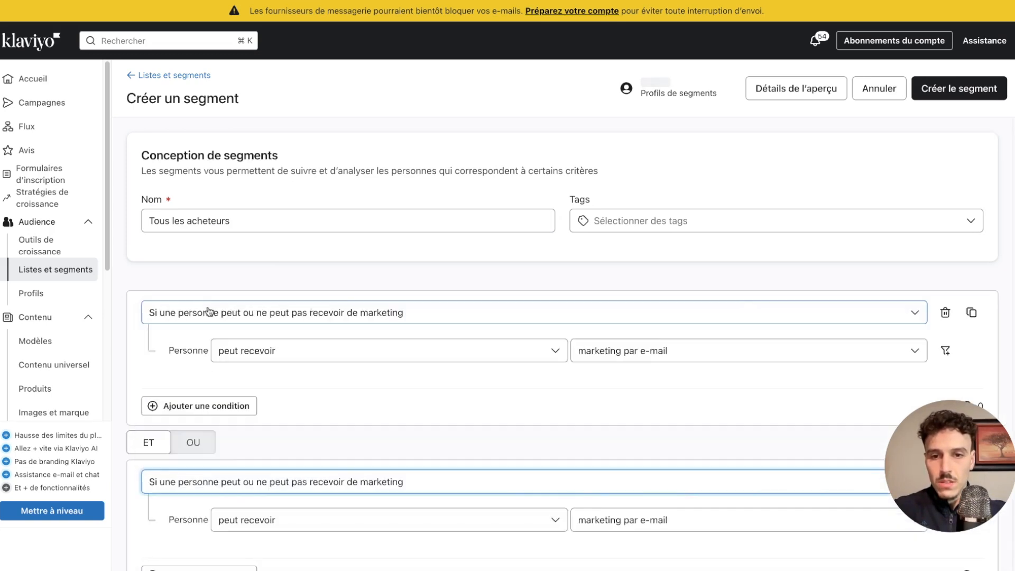
{"action": "scroll", "coordinate": [338, 476], "scroll_direction": "down", "scroll_amount": 1}
{"action": "left_click", "coordinate": [317, 445]}
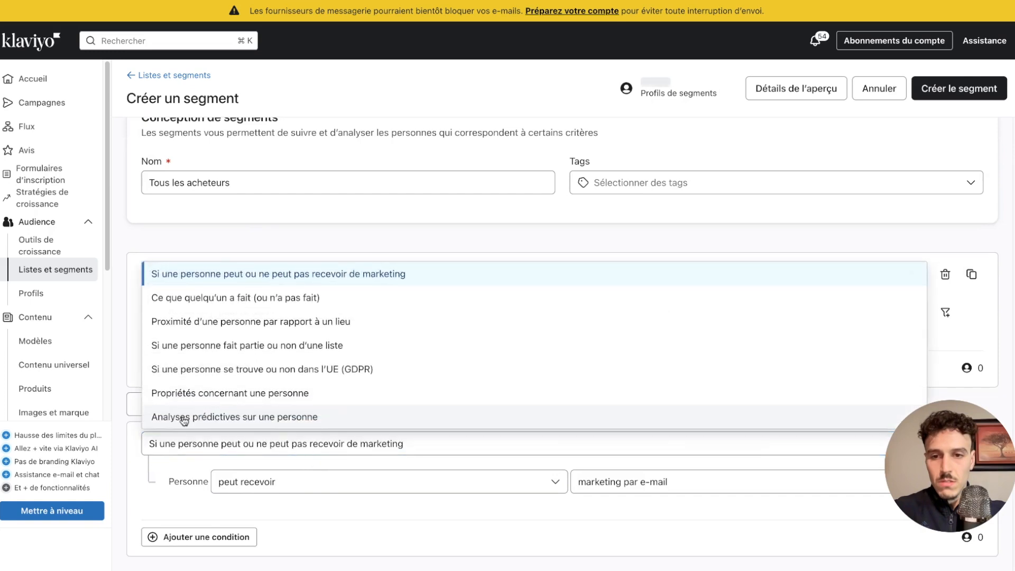
{"action": "left_click", "coordinate": [205, 299]}
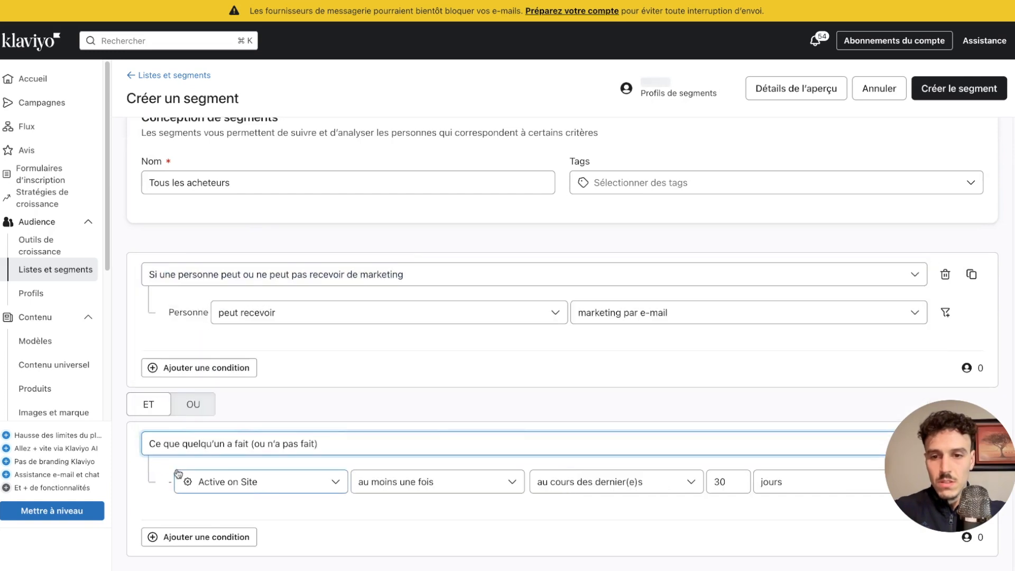
Step: Set the second condition's metric to Placed Order and its time range to "depuis toujours"
{"action": "left_click", "coordinate": [275, 484]}
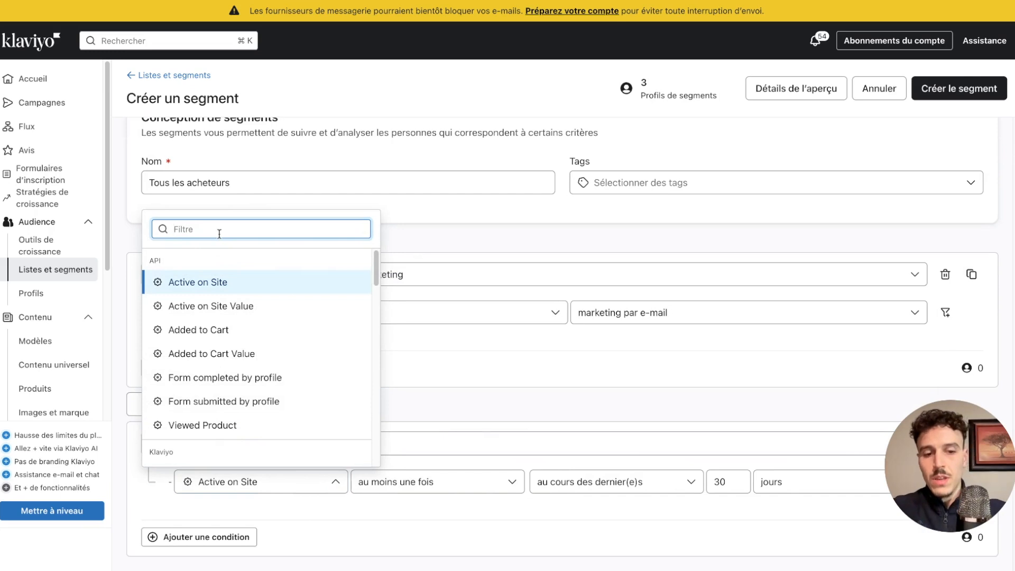
{"action": "type", "text": "pla"}
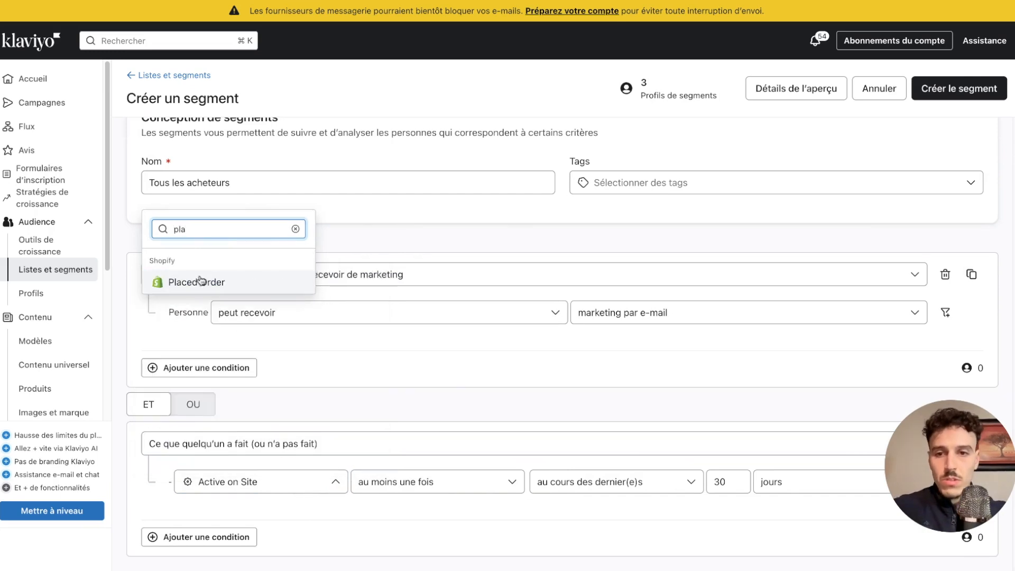
{"action": "left_click", "coordinate": [203, 292]}
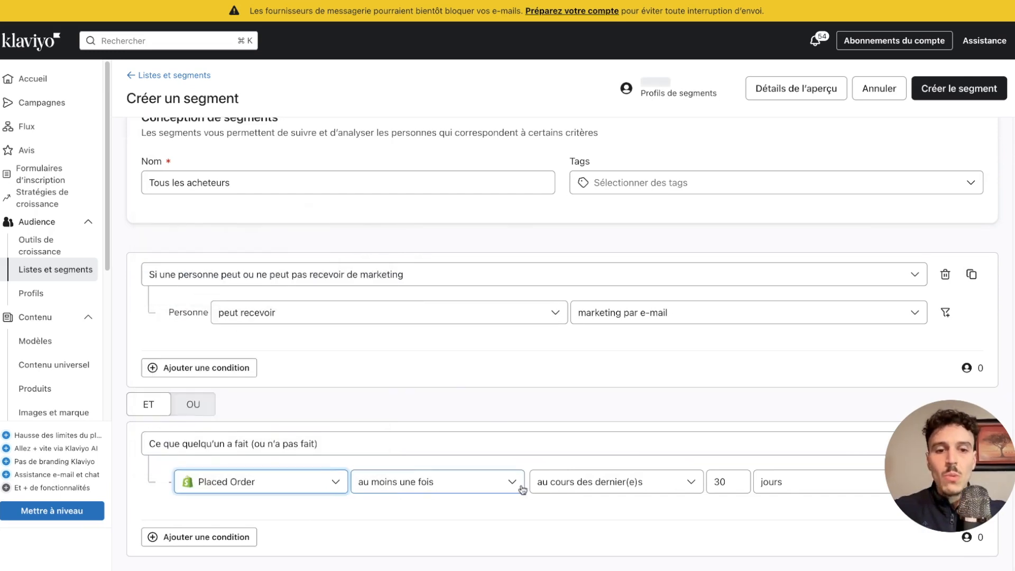
{"action": "left_click", "coordinate": [620, 487]}
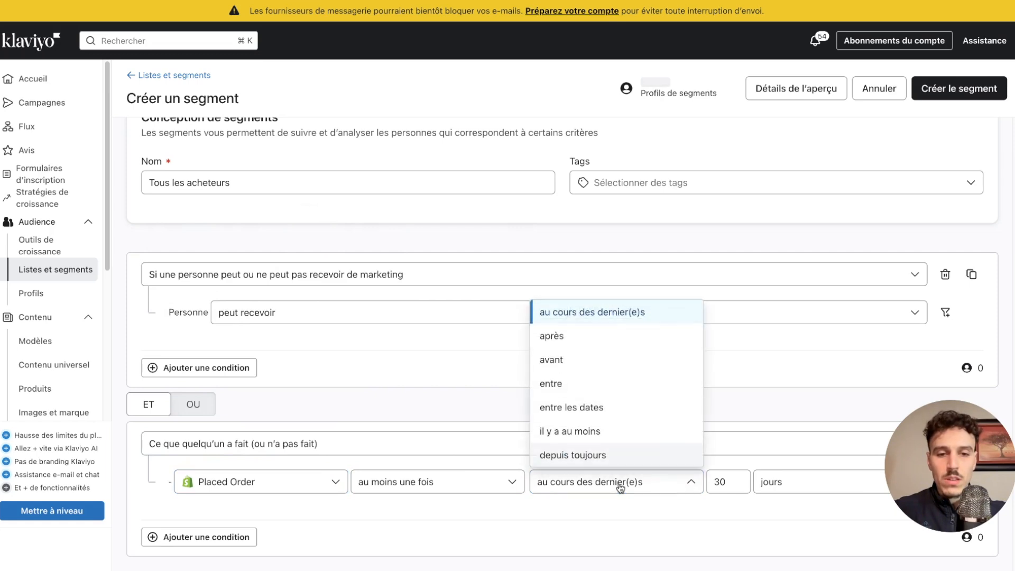
{"action": "left_click", "coordinate": [575, 458]}
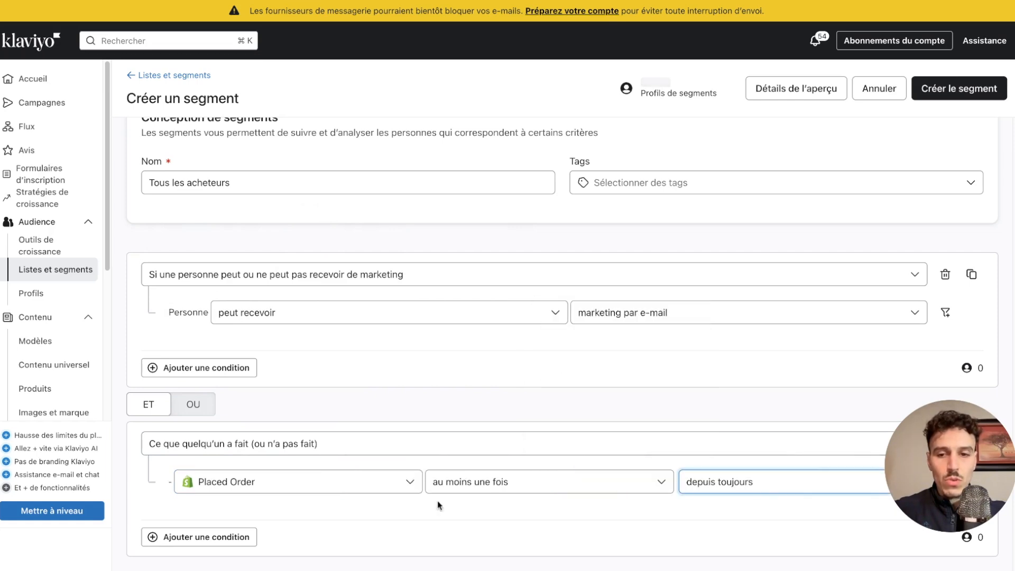
Step: Create the Tous les acheteurs segment, and read the Engaged Users 90 day definition on the Miro board
{"action": "left_click", "coordinate": [964, 91]}
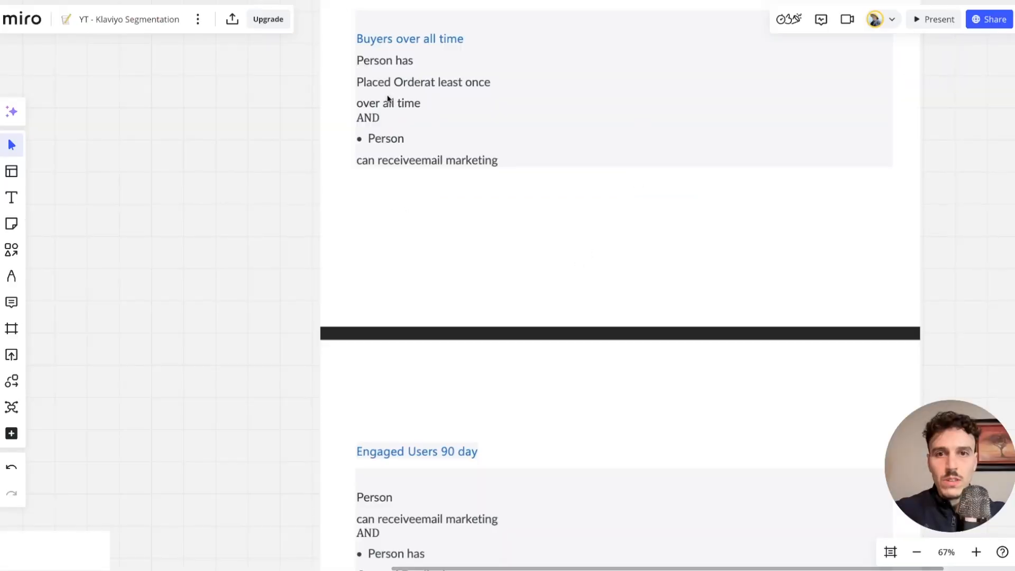
{"action": "scroll", "coordinate": [399, 149], "scroll_direction": "down", "scroll_amount": 10}
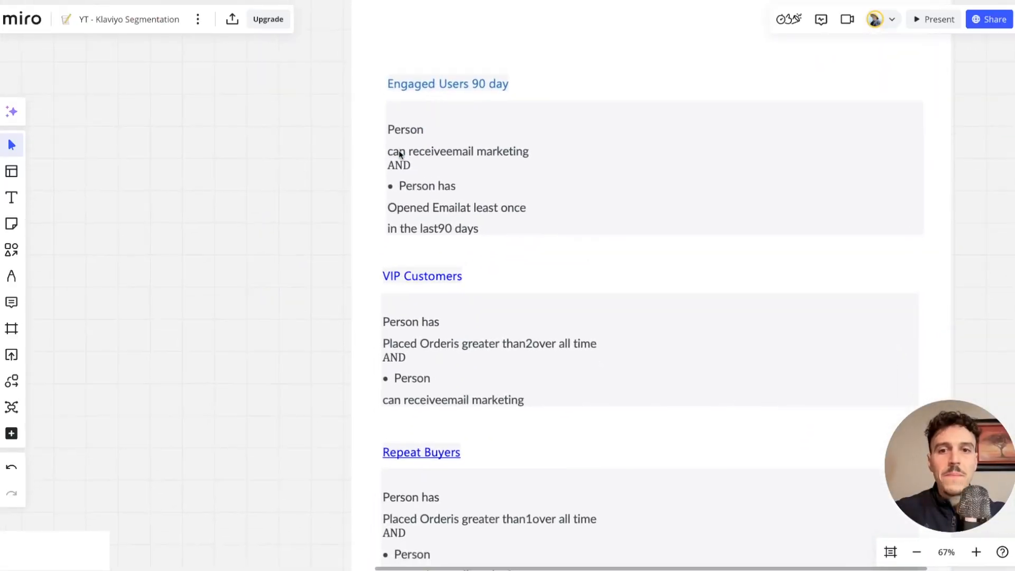
{"action": "scroll", "coordinate": [400, 153], "scroll_direction": "down", "scroll_amount": 1}
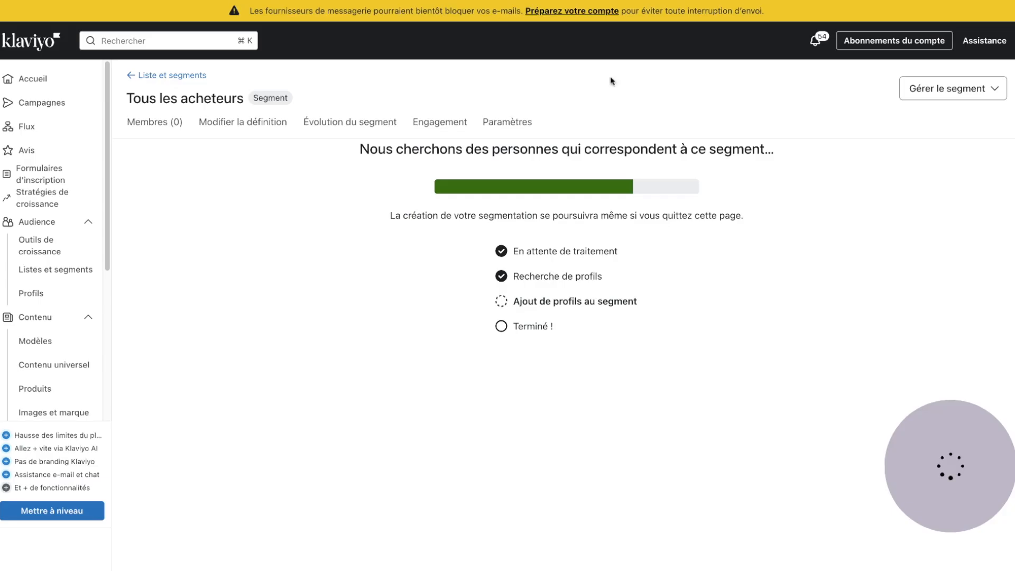
Step: Start a new Klaviyo segment named "Engagés 90 jours" with the first condition "Si une personne peut ou ne peut pas recevoir de marketing"
{"action": "left_click", "coordinate": [149, 78]}
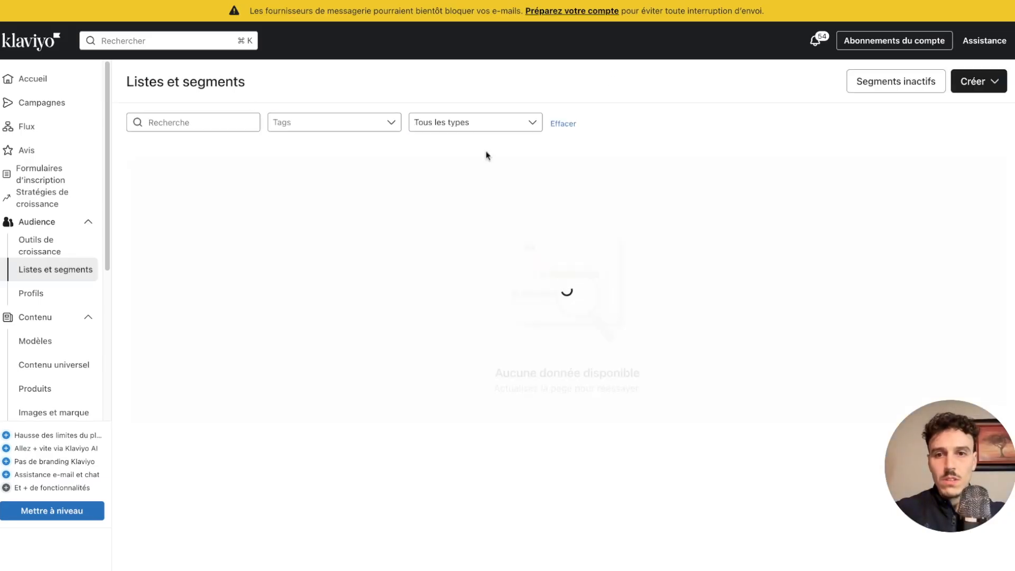
{"action": "left_click", "coordinate": [975, 82]}
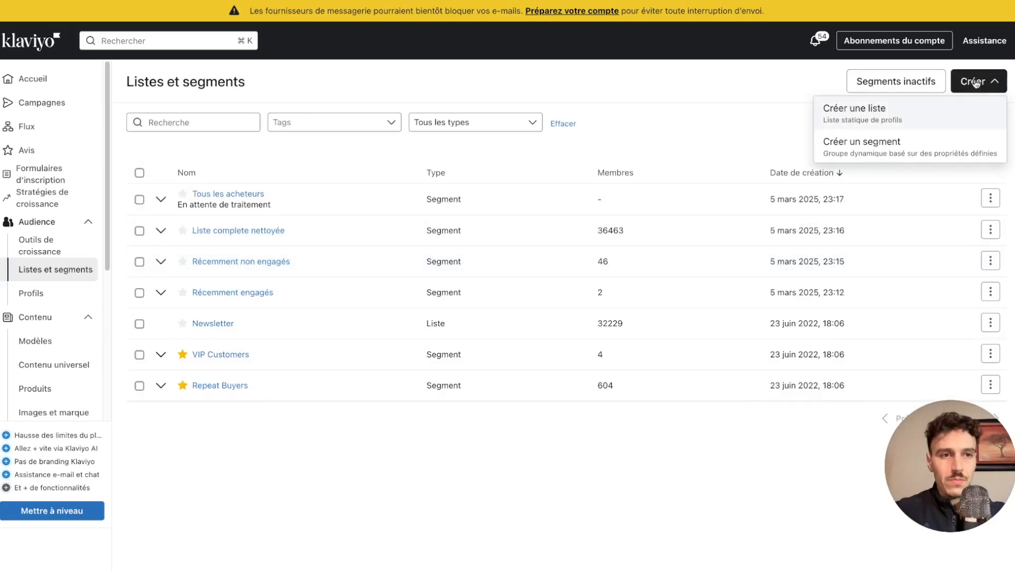
{"action": "left_click", "coordinate": [859, 147]}
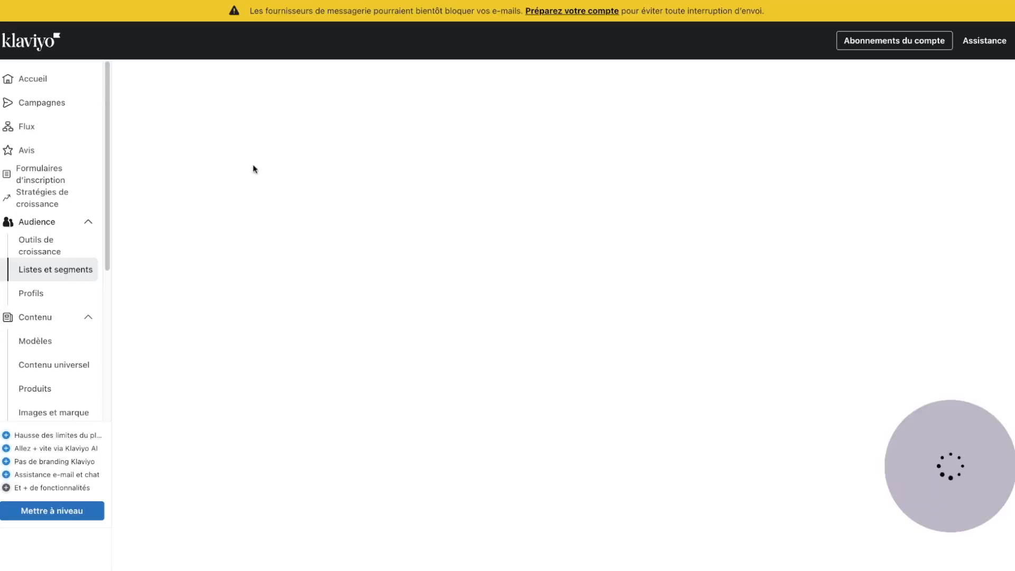
{"action": "left_click", "coordinate": [273, 221]}
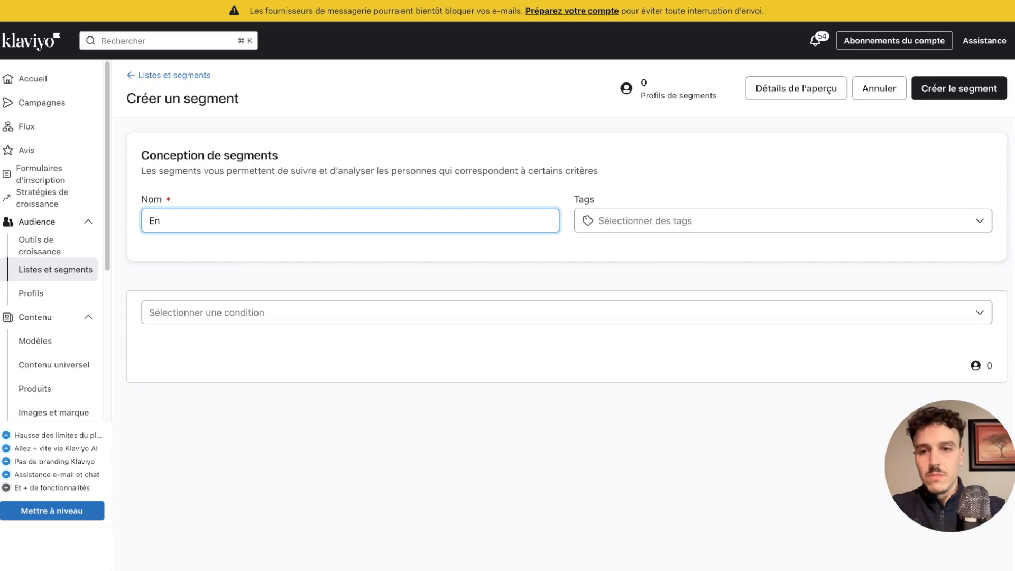
{"action": "type", "text": "Engagés"}
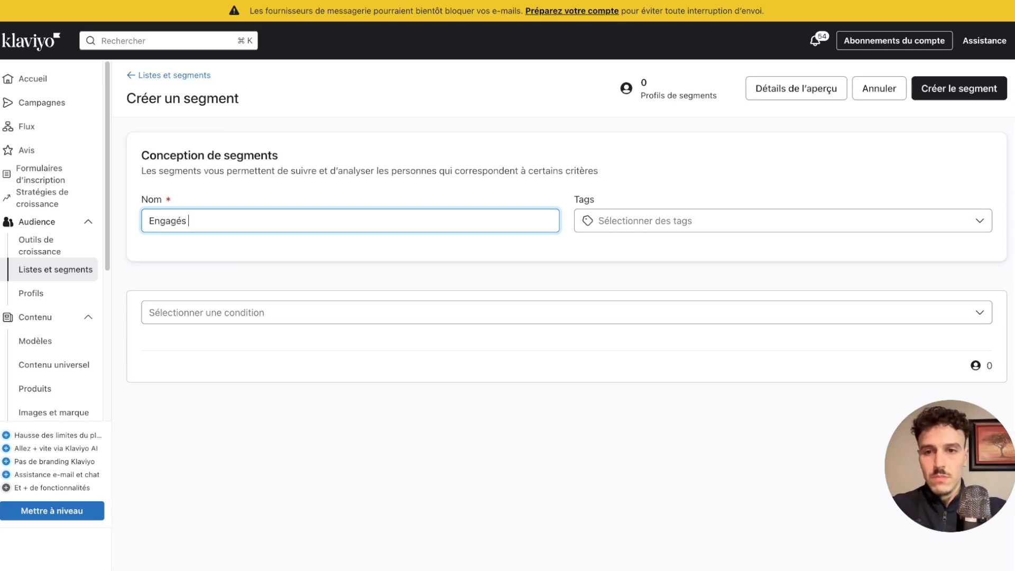
{"action": "type", "text": " 90"}
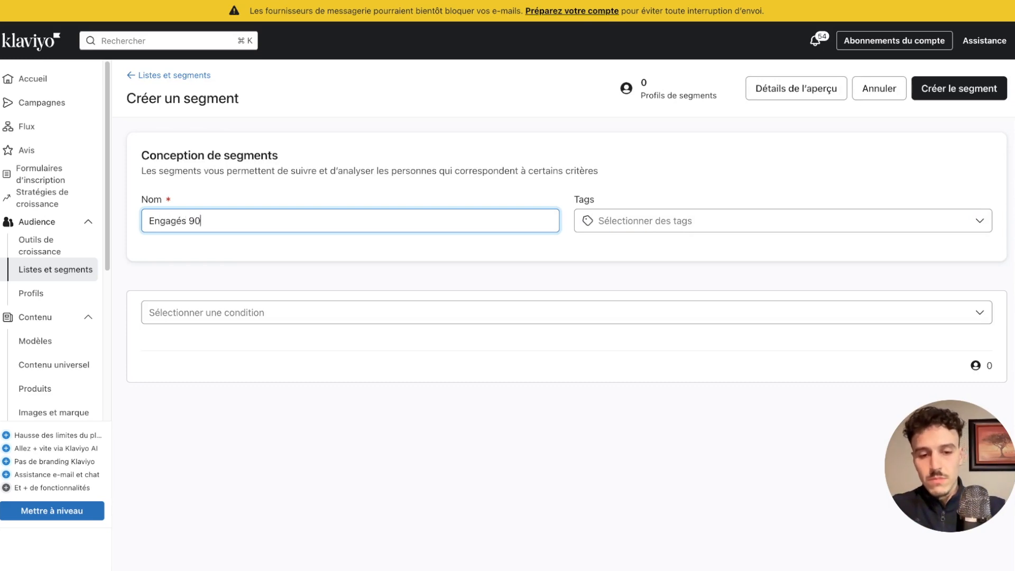
{"action": "type", "text": " jours"}
{"action": "left_click", "coordinate": [296, 313]}
{"action": "left_click", "coordinate": [236, 347]}
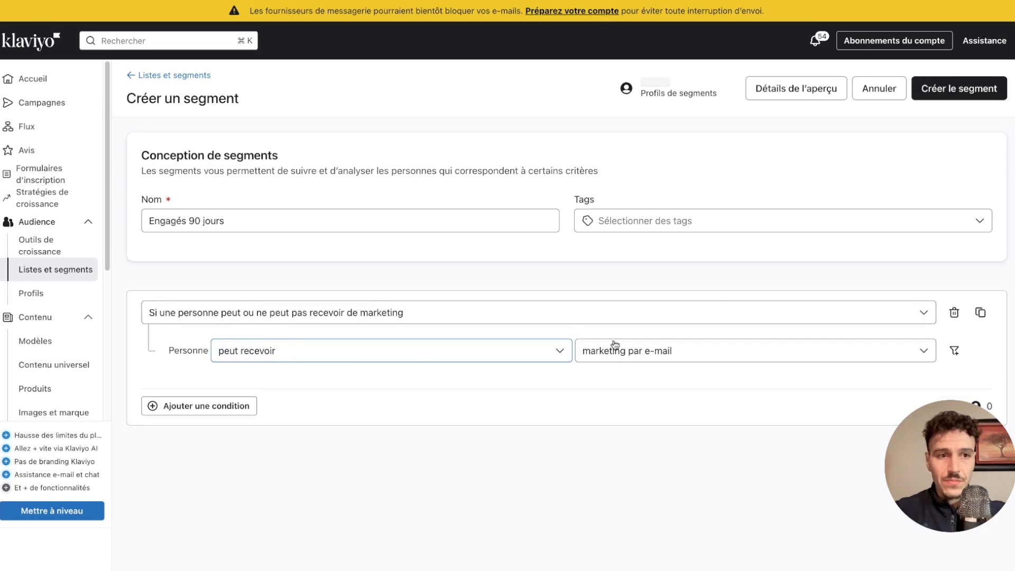
Step: Add a second condition to Engagés 90 jours linked with ET, of the type "Ce que quelqu'un a fait (ou n'a pas fait)"
{"action": "left_click", "coordinate": [210, 407]}
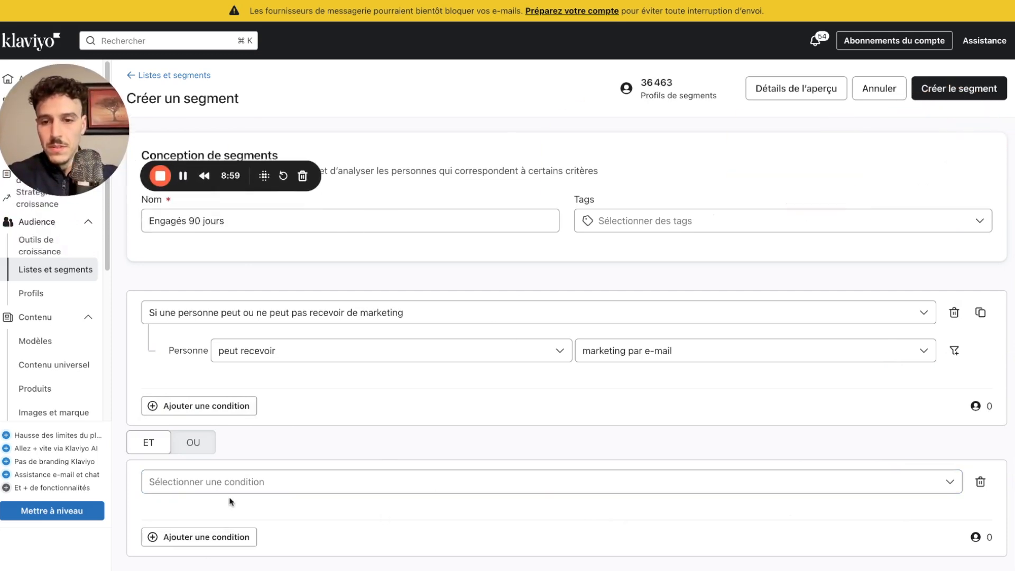
{"action": "left_click", "coordinate": [209, 482]}
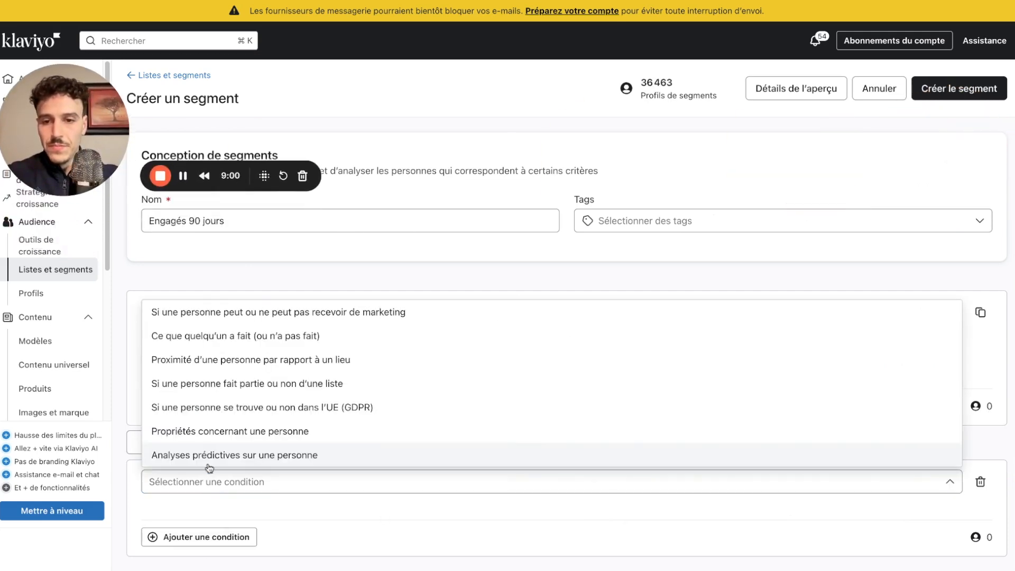
{"action": "left_click", "coordinate": [195, 336]}
Step: Set the second condition's metric to Opened Email and its period to 90 days, and create the segment
{"action": "scroll", "coordinate": [317, 476], "scroll_direction": "down", "scroll_amount": 1}
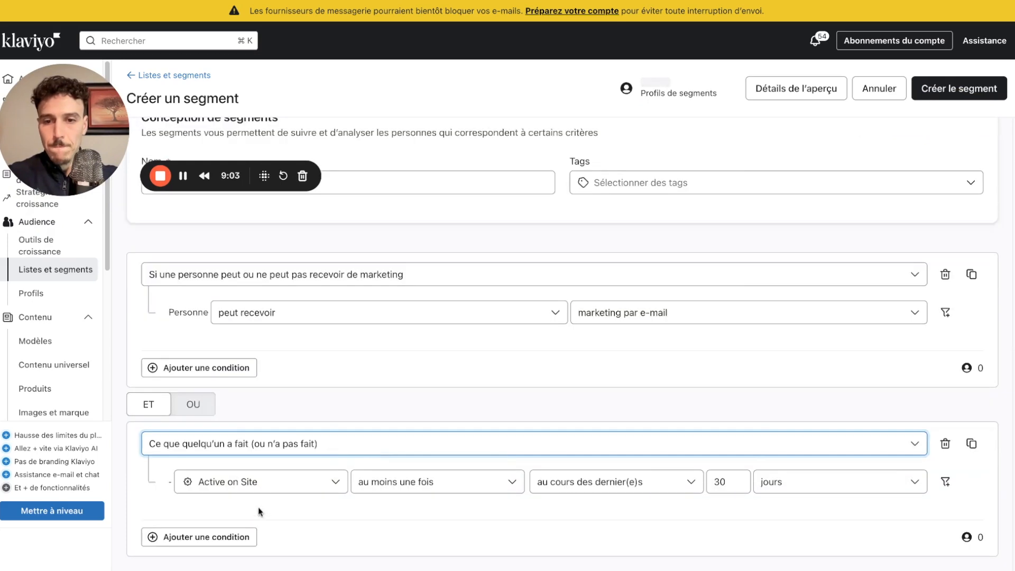
{"action": "left_click", "coordinate": [256, 482]}
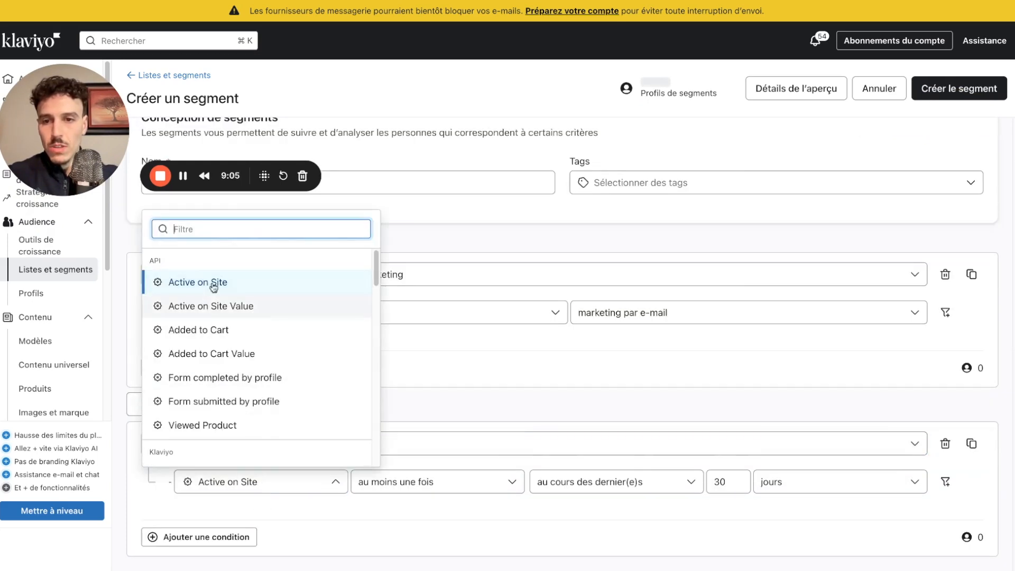
{"action": "type", "text": "ope"}
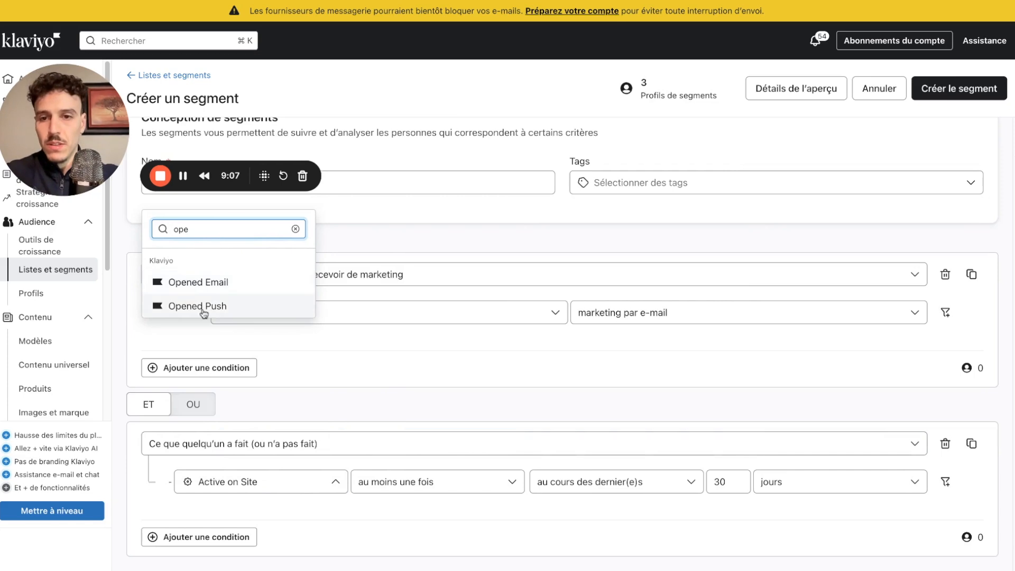
{"action": "left_click", "coordinate": [211, 282]}
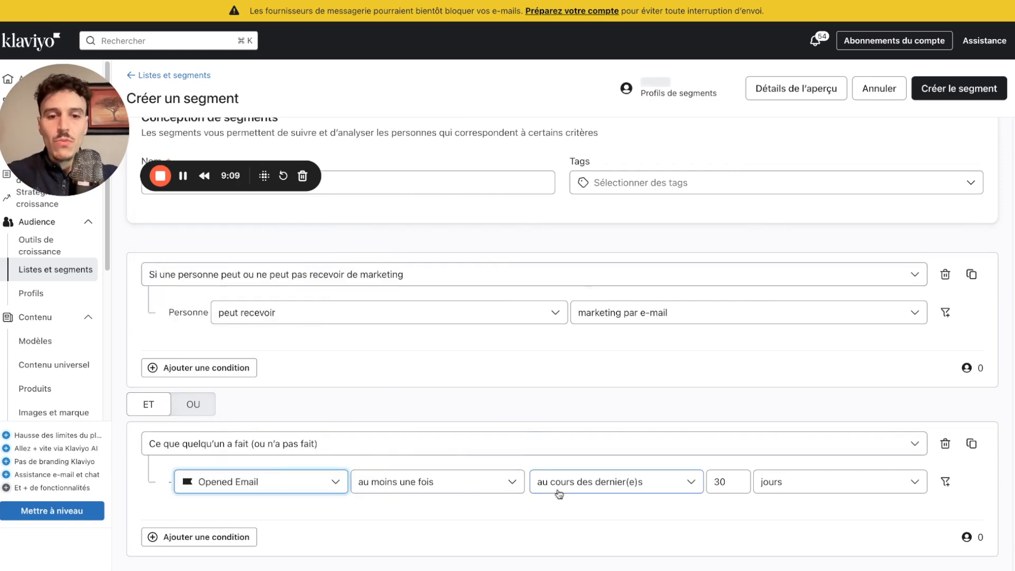
{"action": "double_click", "coordinate": [714, 481]}
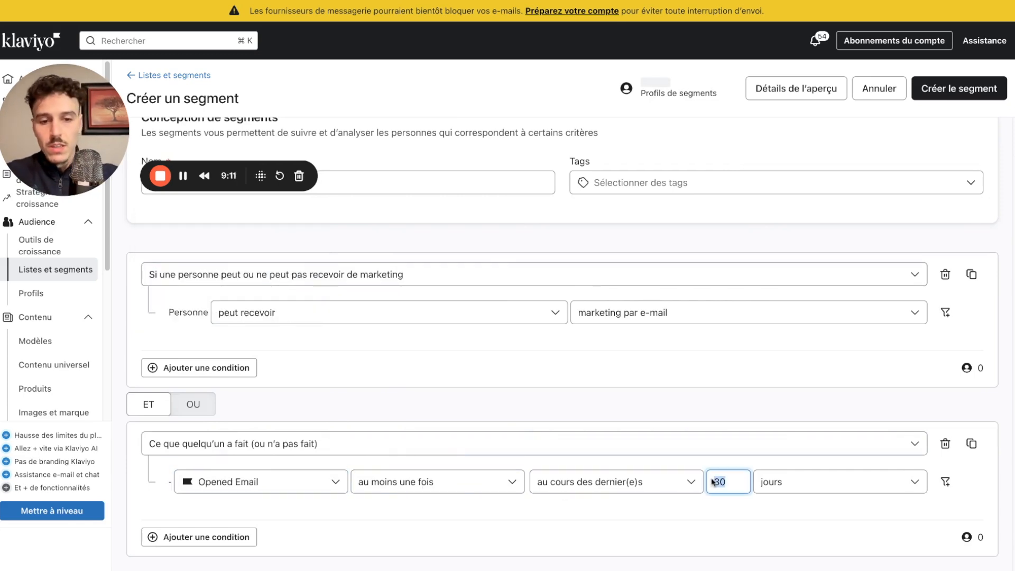
{"action": "type", "text": "90"}
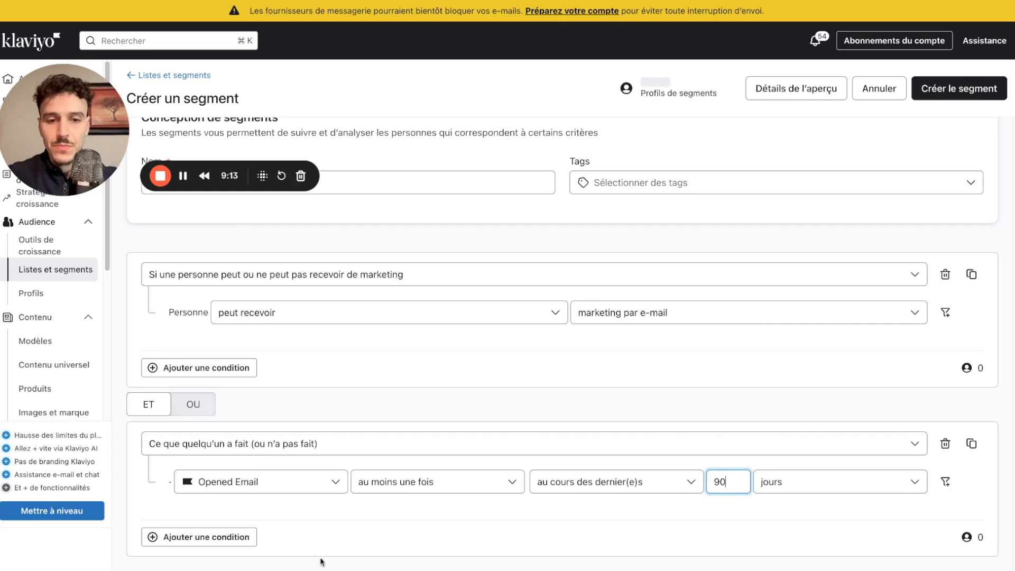
{"action": "left_click", "coordinate": [973, 93]}
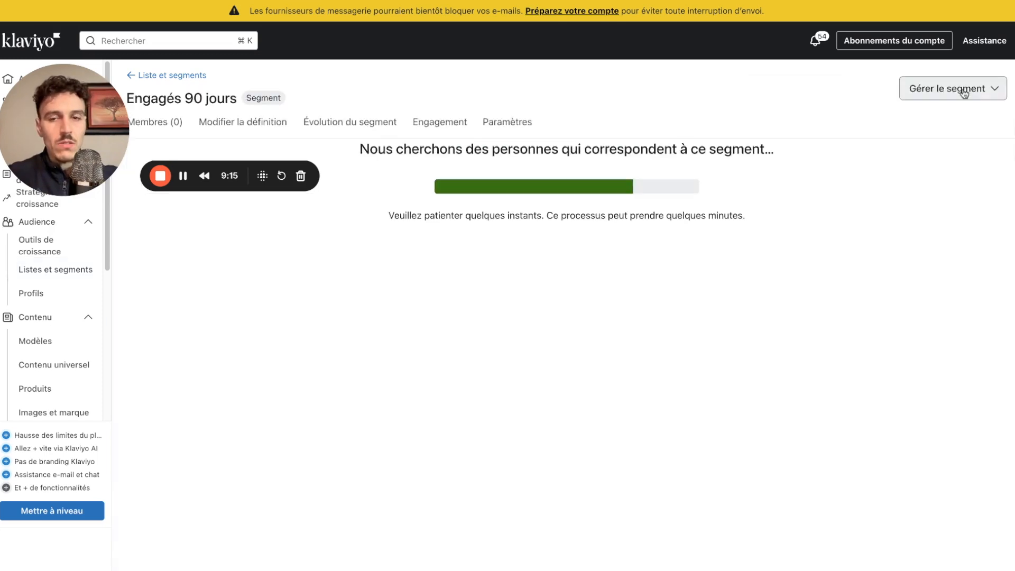
Step: Read the VIP Customers definition on the Miro board, and start a new segment in Klaviyo
{"action": "left_click_drag", "start_coordinate": [87, 124], "coordinate": [88, 189]}
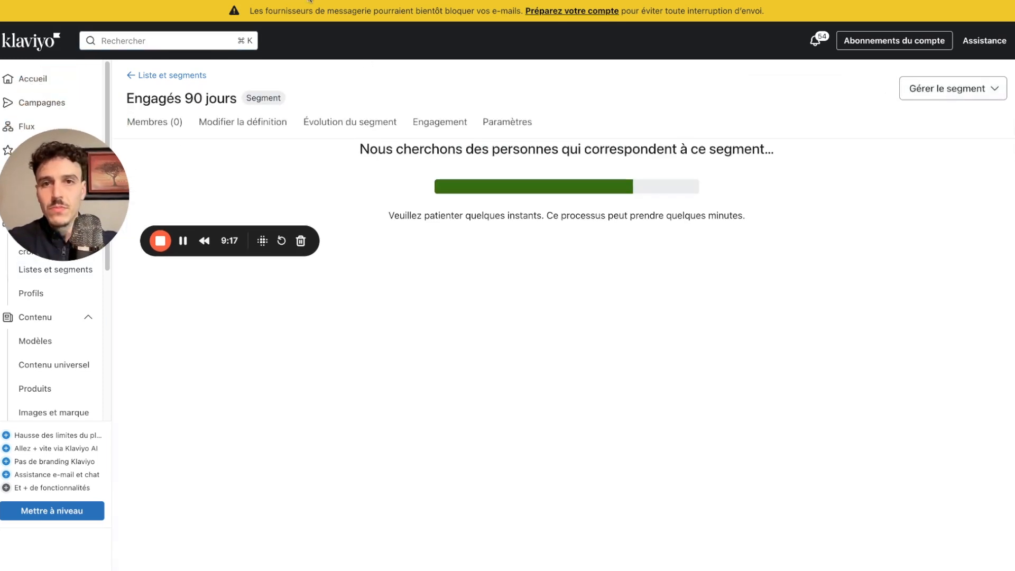
{"action": "left_click", "coordinate": [310, 1]}
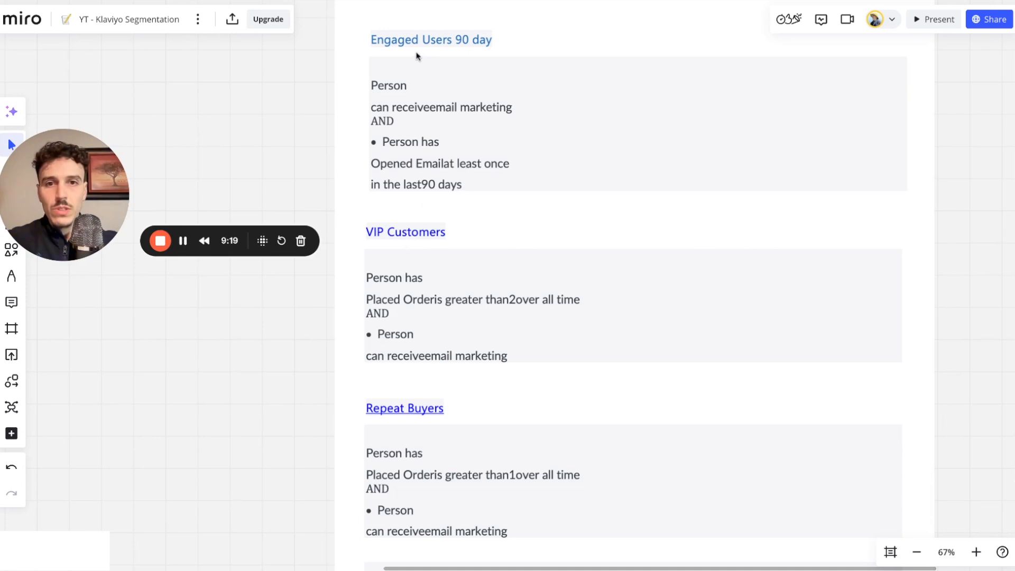
{"action": "scroll", "coordinate": [553, 112], "scroll_direction": "down", "scroll_amount": 4}
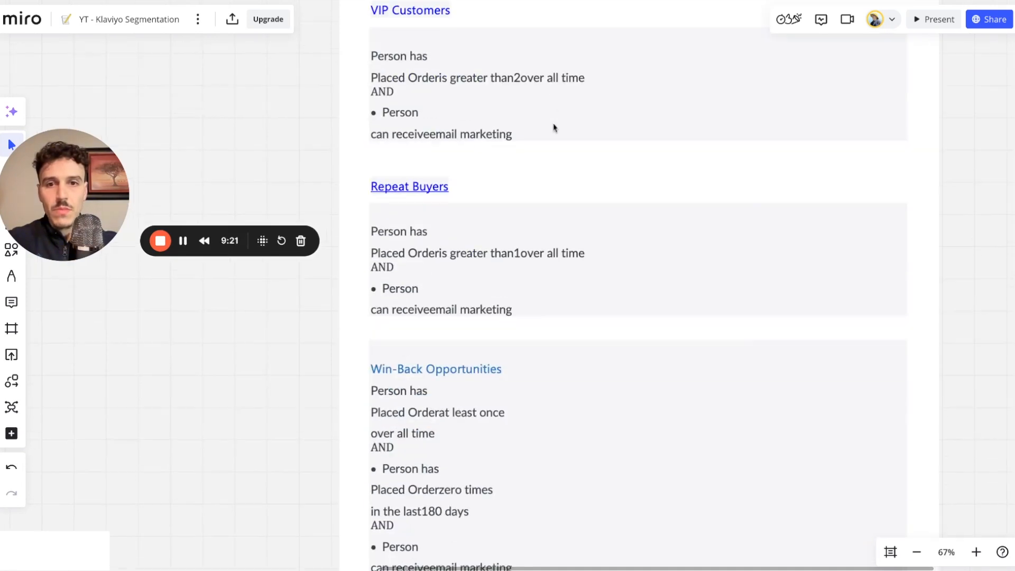
{"action": "scroll", "coordinate": [553, 129], "scroll_direction": "up", "scroll_amount": 1}
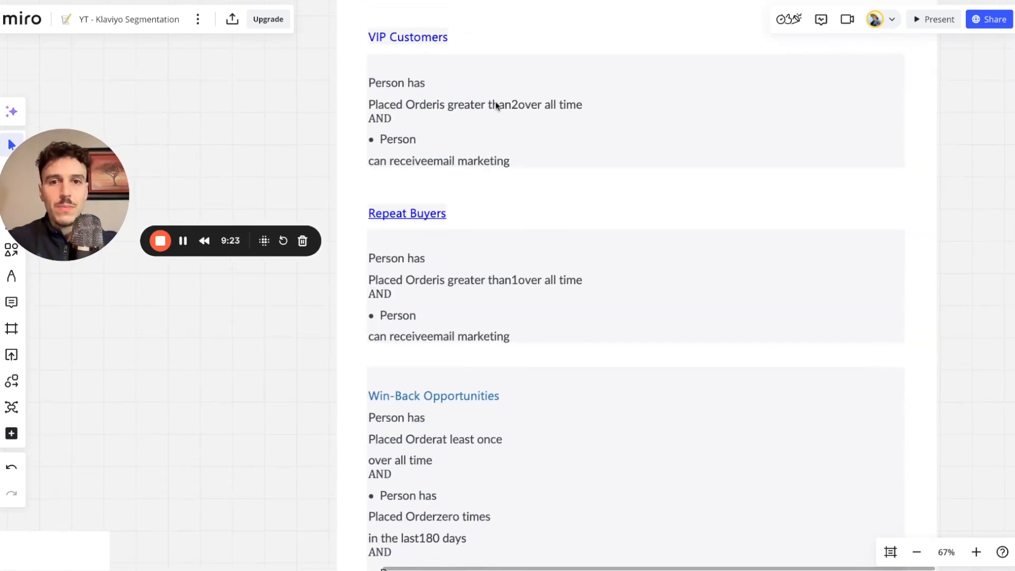
{"action": "left_click", "coordinate": [327, 1]}
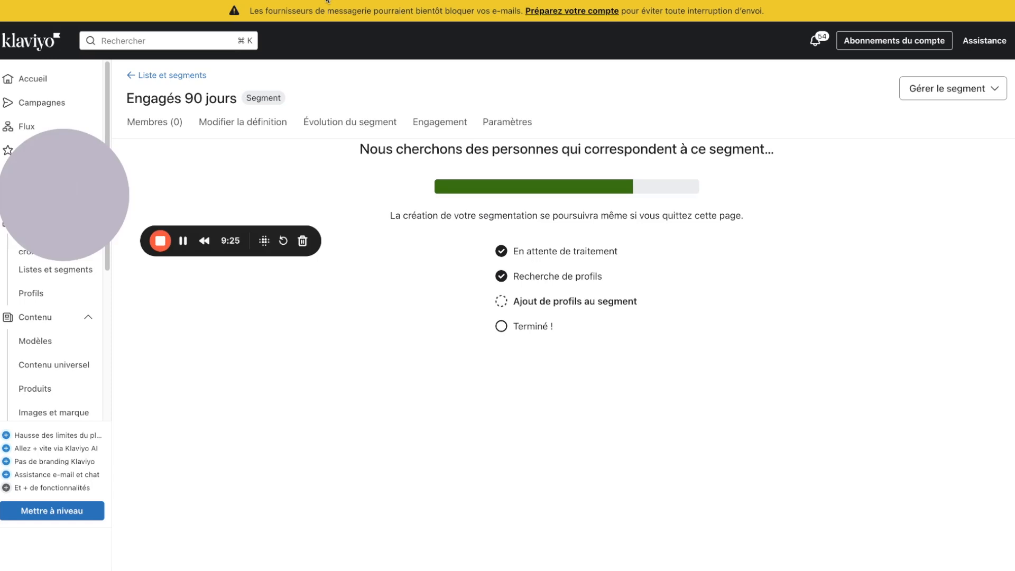
{"action": "left_click", "coordinate": [180, 75]}
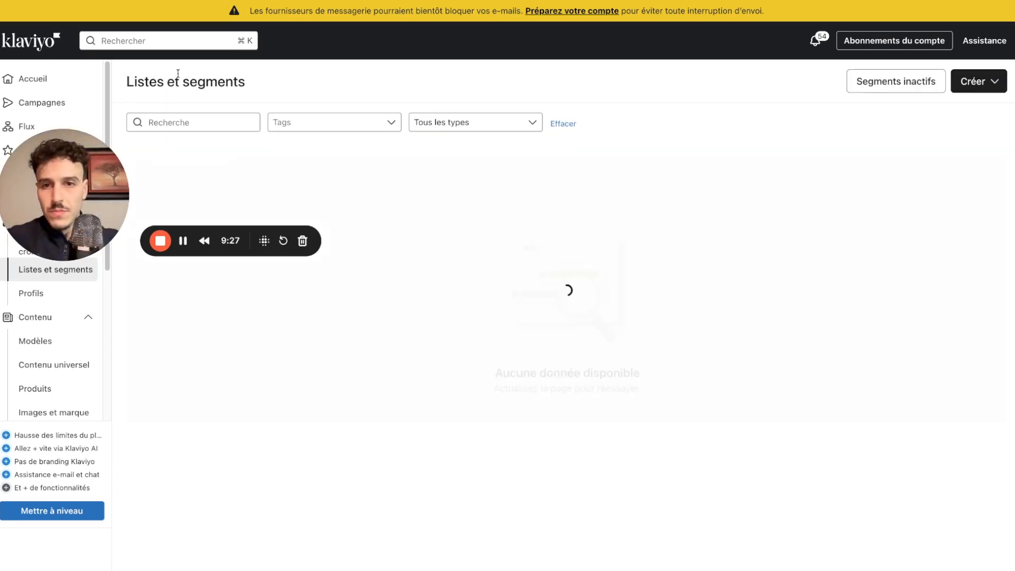
{"action": "left_click", "coordinate": [980, 82]}
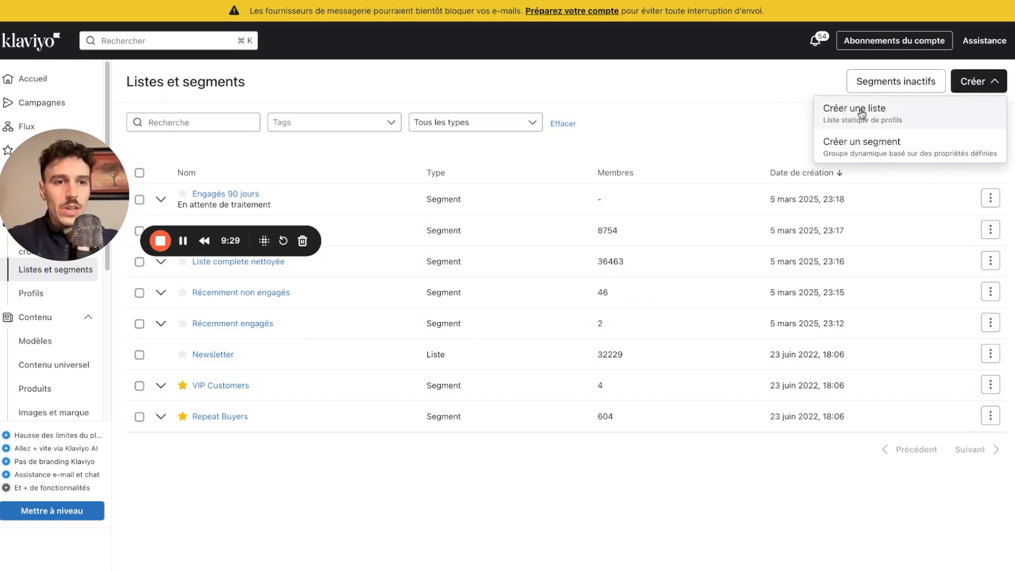
{"action": "left_click", "coordinate": [876, 149]}
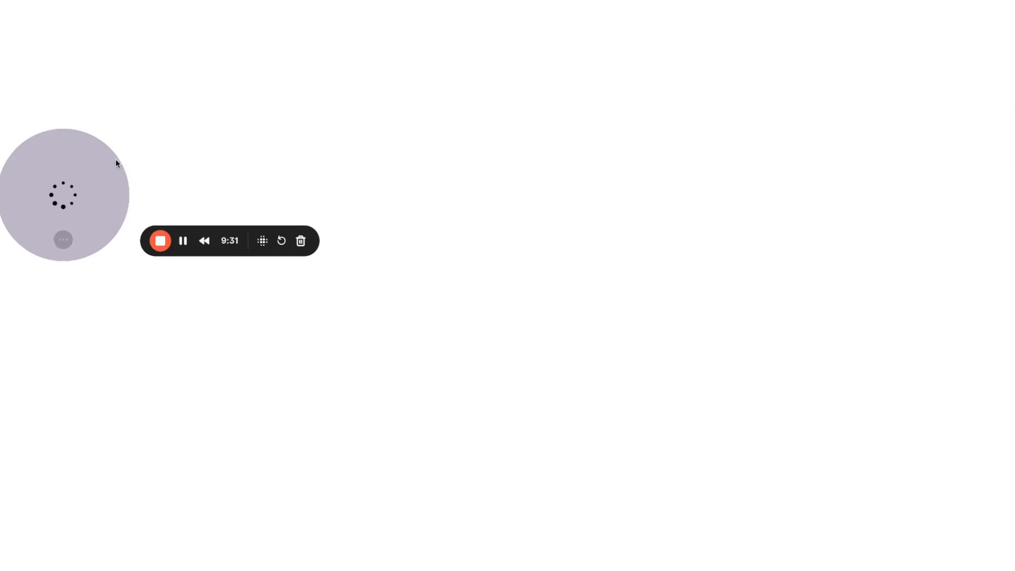
Step: Name the segment "VIP" and set its first condition to "Si une personne peut ou ne peut pas recevoir de marketing"
{"action": "left_click_drag", "start_coordinate": [104, 180], "coordinate": [105, 105]}
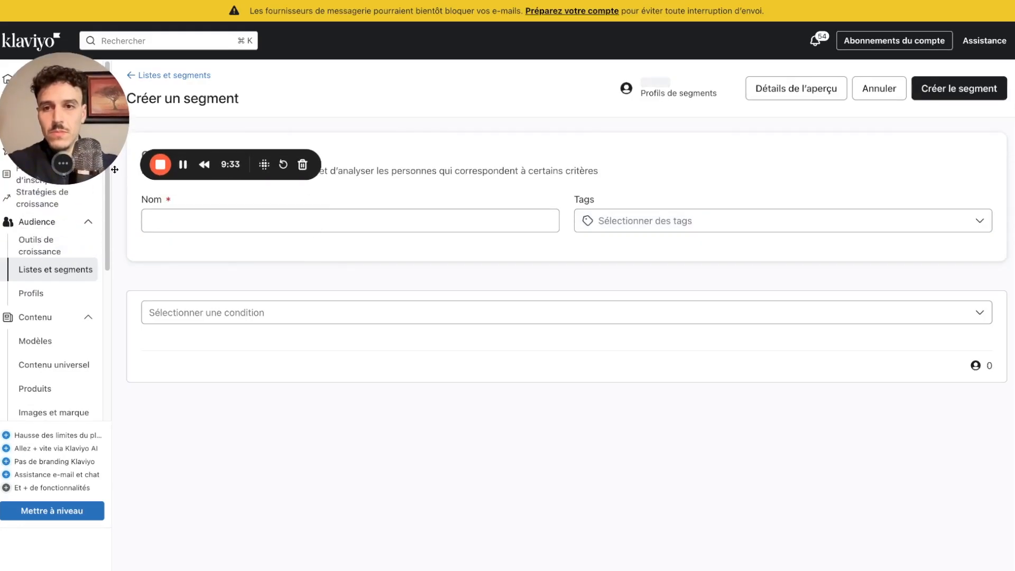
{"action": "left_click", "coordinate": [229, 222]}
{"action": "type", "text": "VIP"}
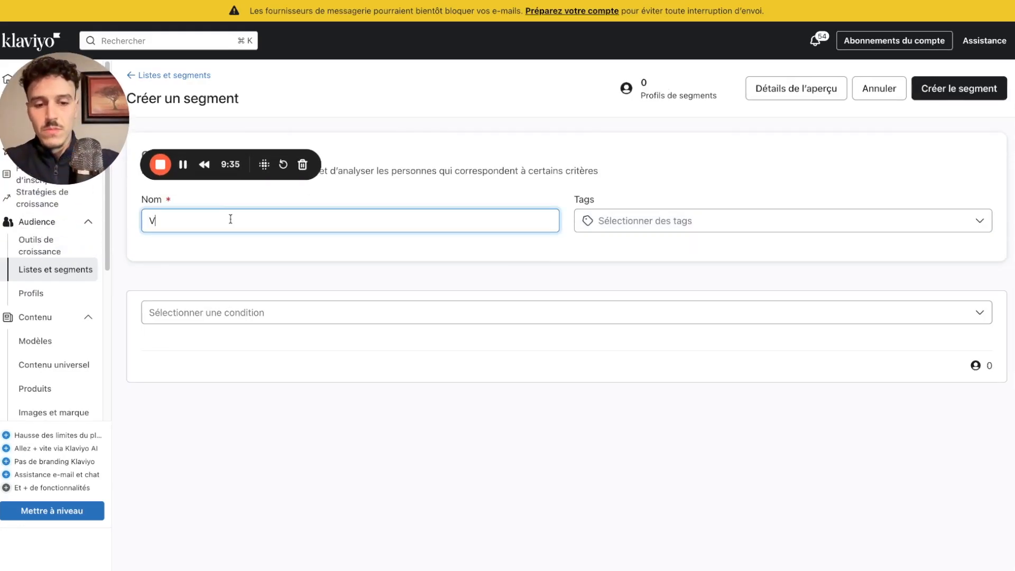
{"action": "left_click", "coordinate": [306, 319]}
{"action": "left_click", "coordinate": [203, 346]}
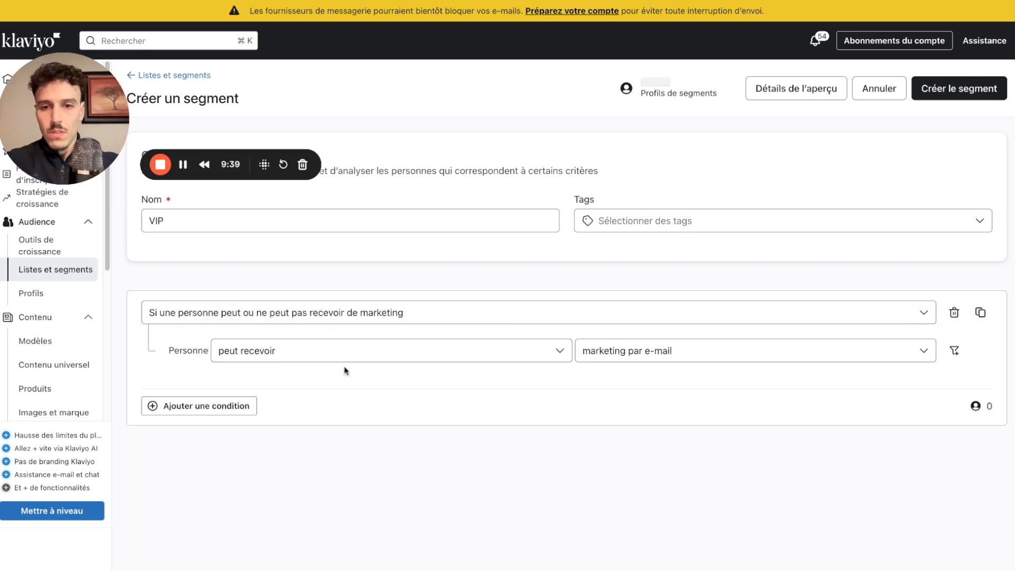
Step: Add a second condition to VIP linked with ET, of the type "Ce que quelqu'un a fait (ou n'a pas fait)"
{"action": "left_click", "coordinate": [166, 410]}
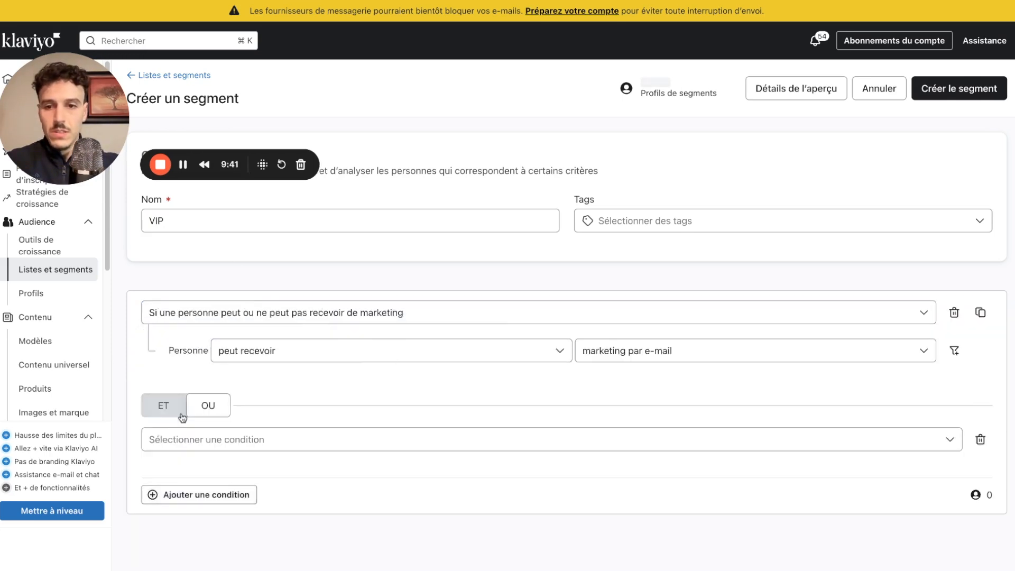
{"action": "left_click", "coordinate": [220, 481]}
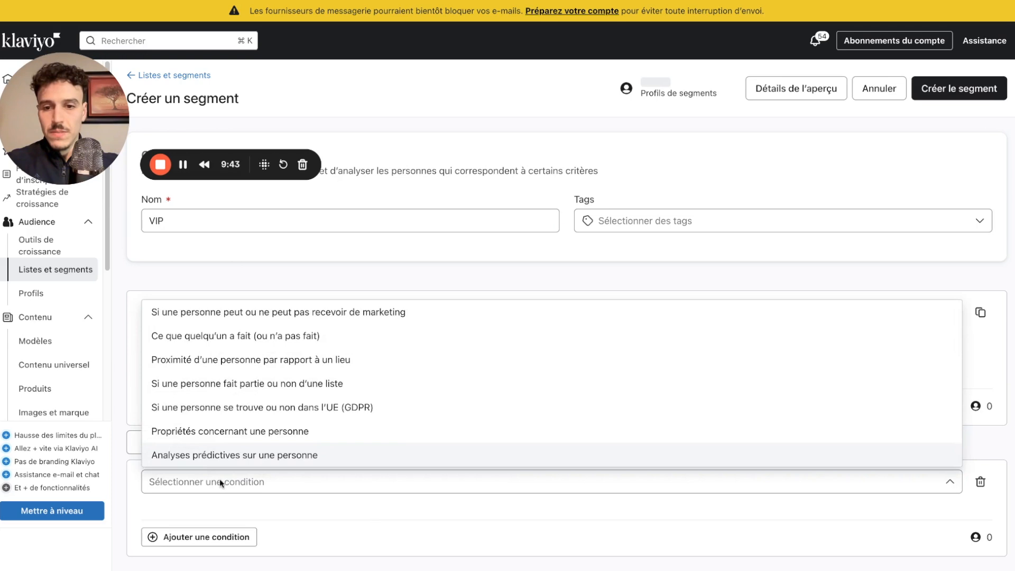
{"action": "left_click", "coordinate": [220, 347]}
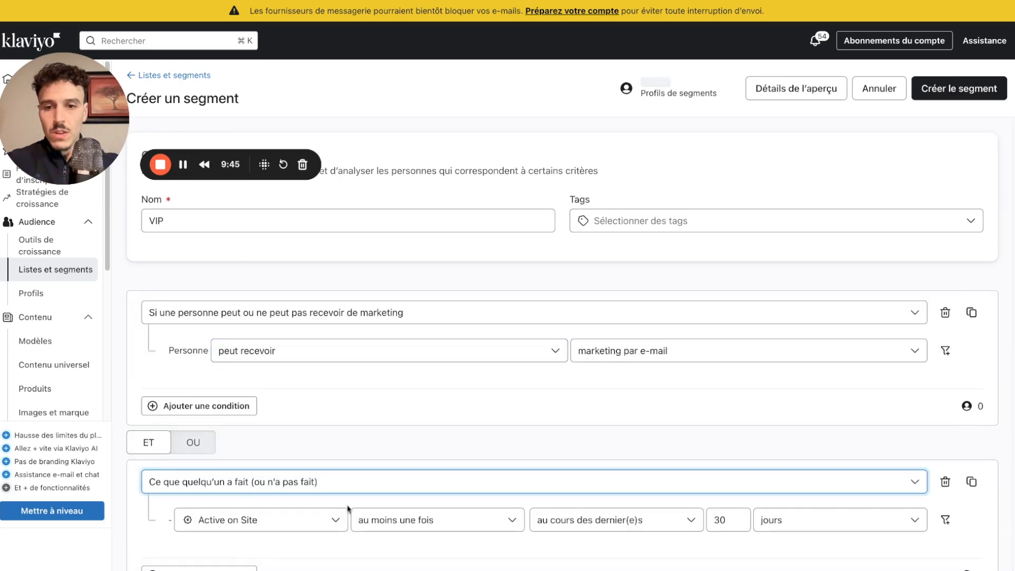
Step: Set the metric of VIP's second condition to the Shopify event Placed Order
{"action": "scroll", "coordinate": [334, 503], "scroll_direction": "down", "scroll_amount": 1}
{"action": "left_click", "coordinate": [273, 489]}
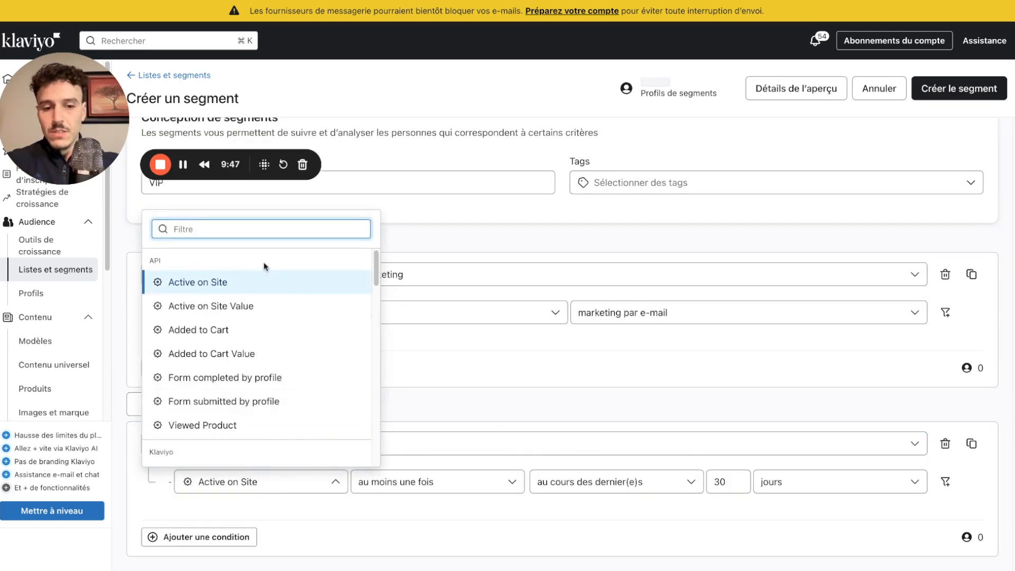
{"action": "type", "text": "PLA"}
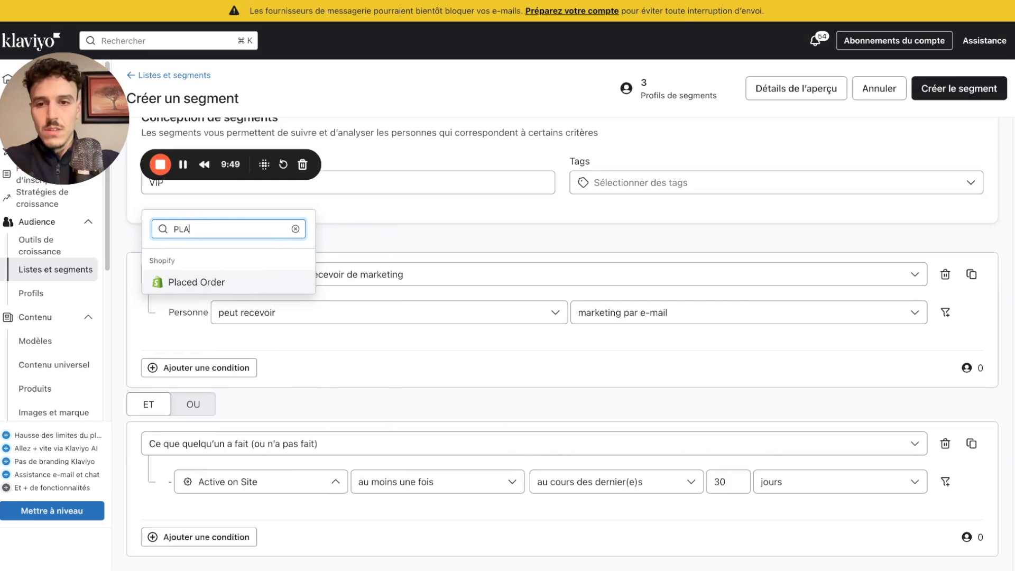
{"action": "left_click", "coordinate": [222, 295]}
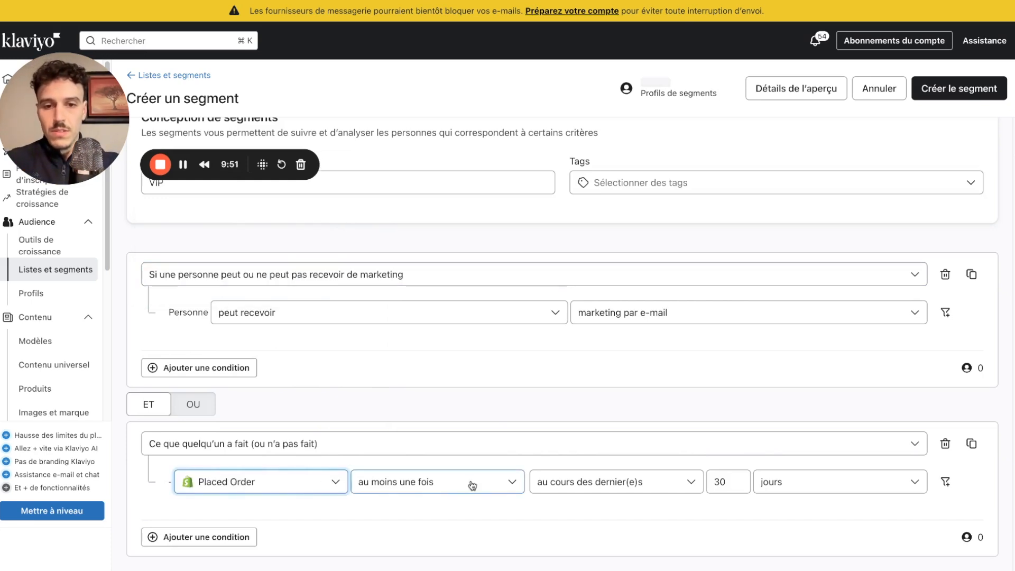
Step: Set the Placed Order condition to "est supérieur à" 2 with the period "depuis toujours"
{"action": "left_click", "coordinate": [597, 492]}
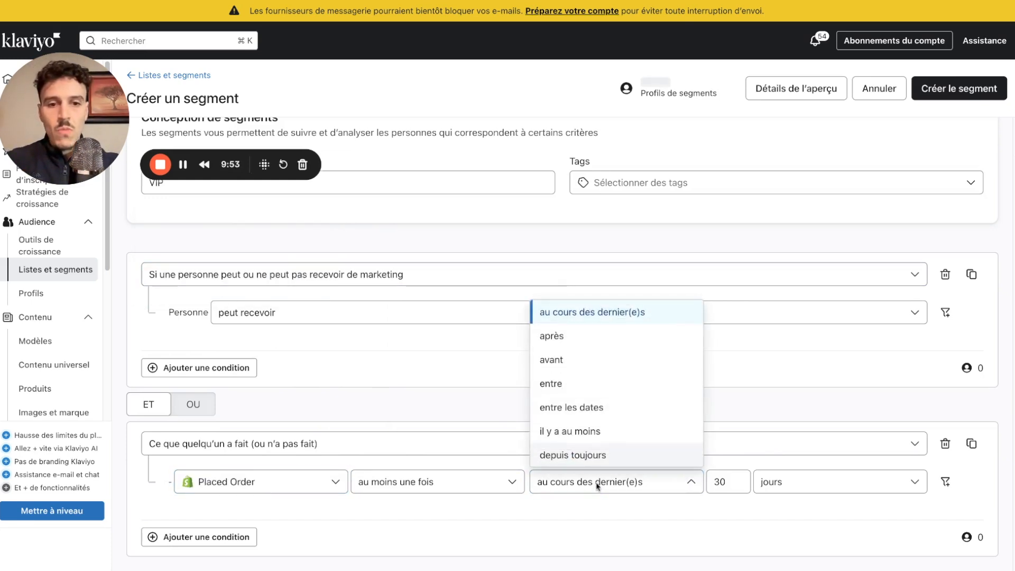
{"action": "left_click", "coordinate": [384, 489]}
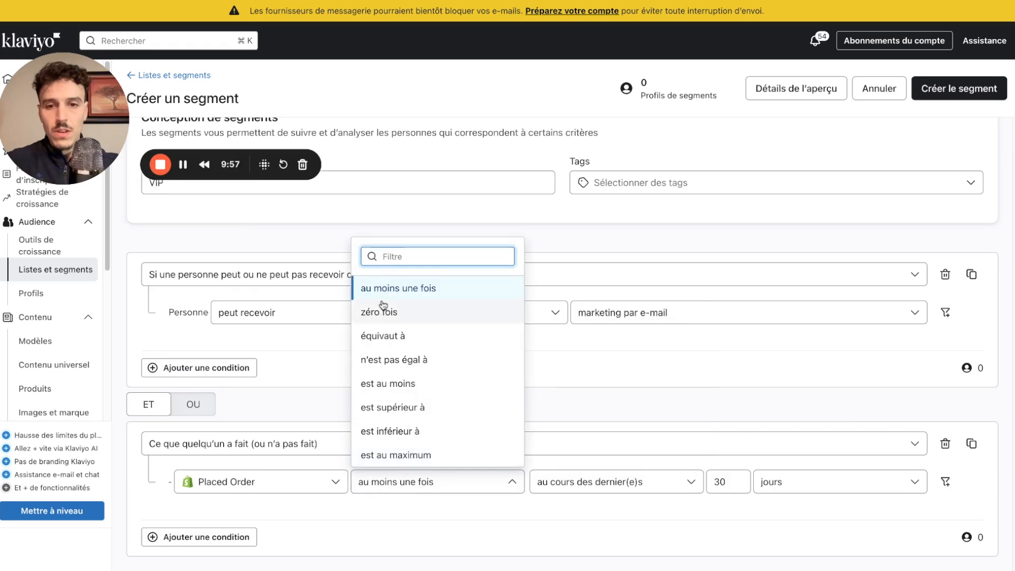
{"action": "left_click", "coordinate": [396, 411]}
{"action": "left_click", "coordinate": [531, 482]}
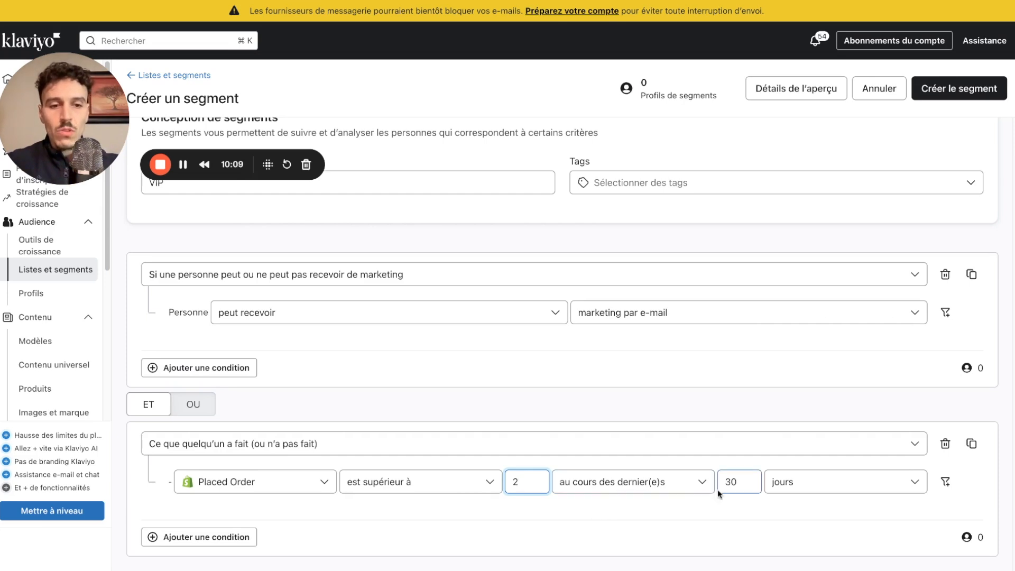
{"action": "left_click", "coordinate": [676, 483]}
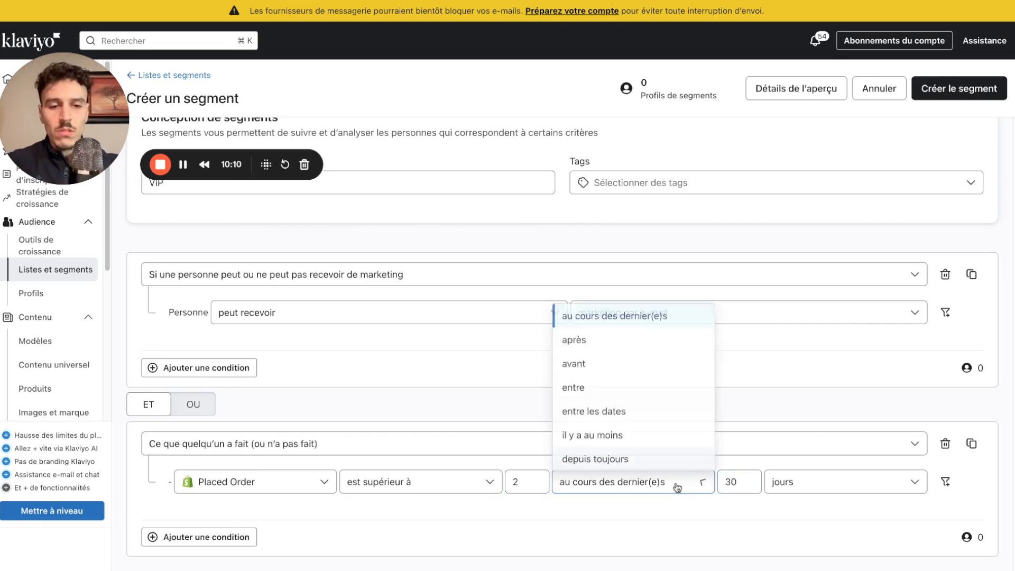
{"action": "left_click", "coordinate": [596, 462]}
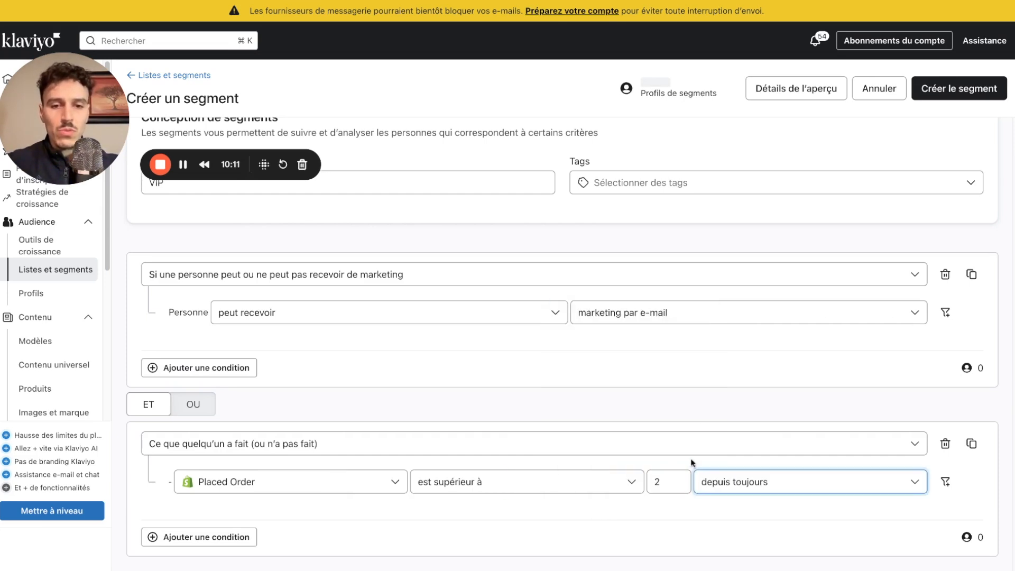
Step: Check the VIP Customers definition on the Miro board, and create the VIP segment in Klaviyo
{"action": "left_click", "coordinate": [336, 2]}
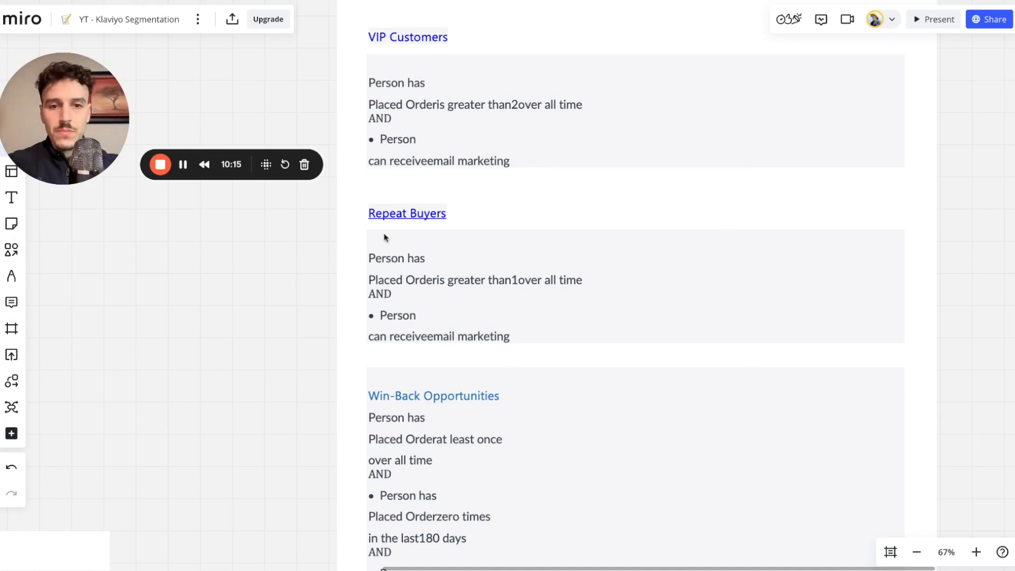
{"action": "left_click", "coordinate": [363, 4]}
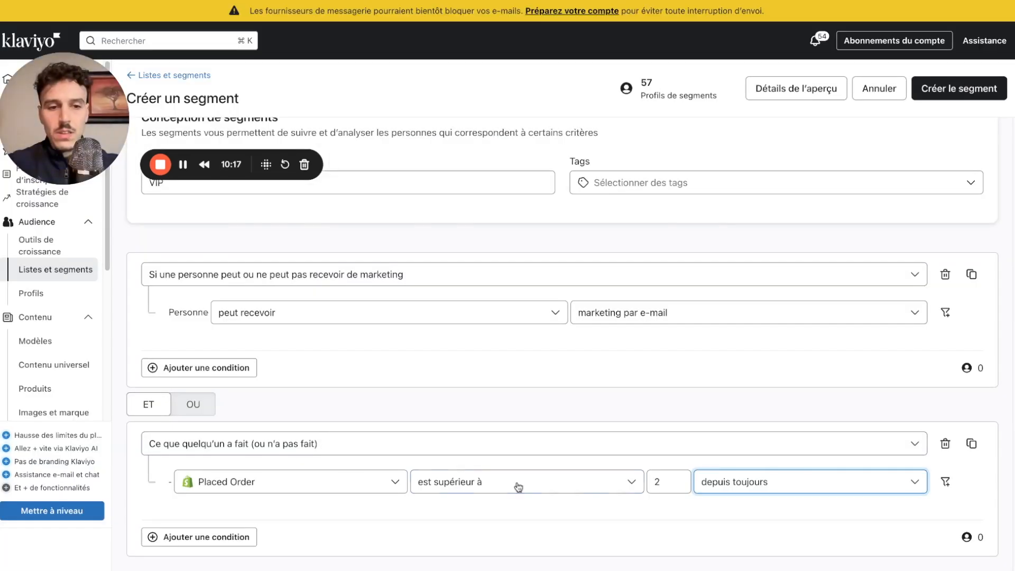
{"action": "left_click", "coordinate": [959, 88]}
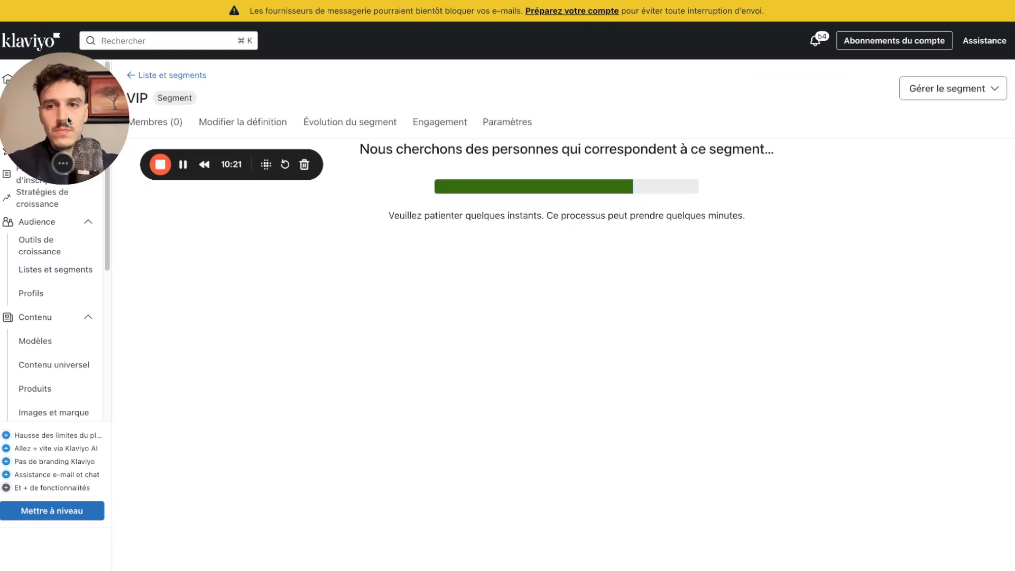
Step: Read the Repeat Buyers definition on the Miro board, and start a new segment from Klaviyo's lists and segments overview
{"action": "left_click", "coordinate": [146, 80]}
{"action": "key", "text": "super+Tab"}
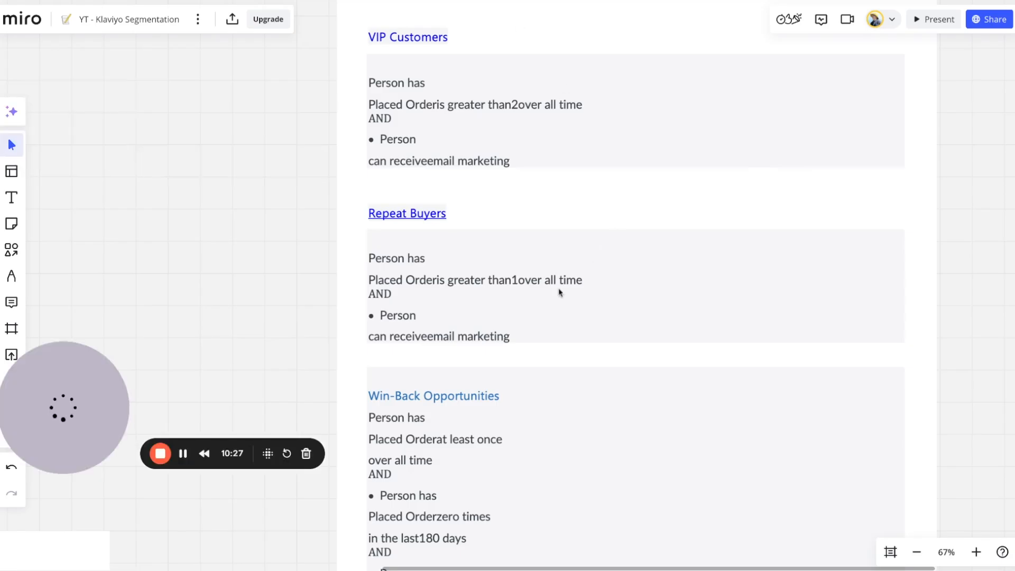
{"action": "scroll", "coordinate": [550, 285], "scroll_direction": "down", "scroll_amount": 4}
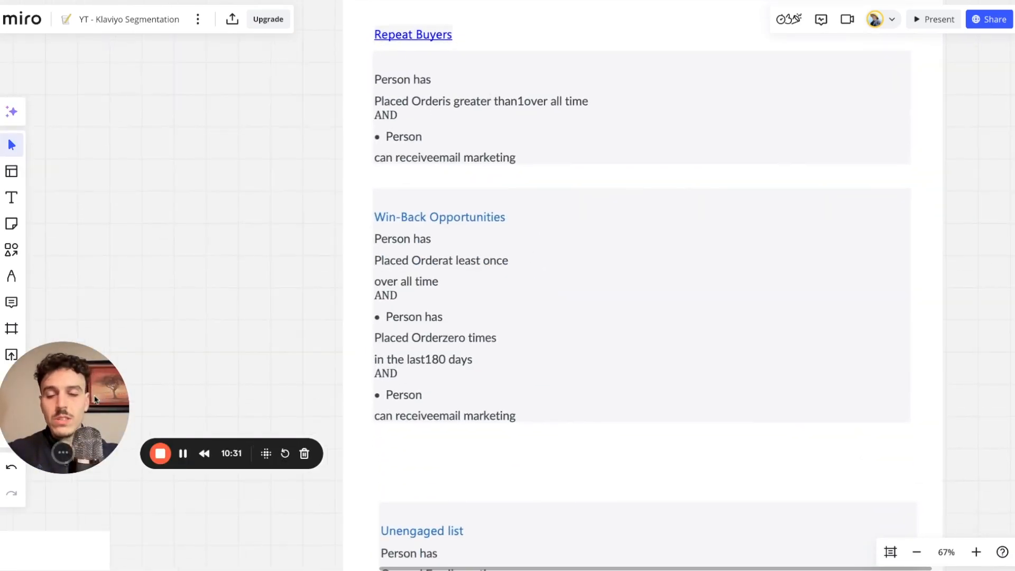
{"action": "left_click", "coordinate": [240, 5]}
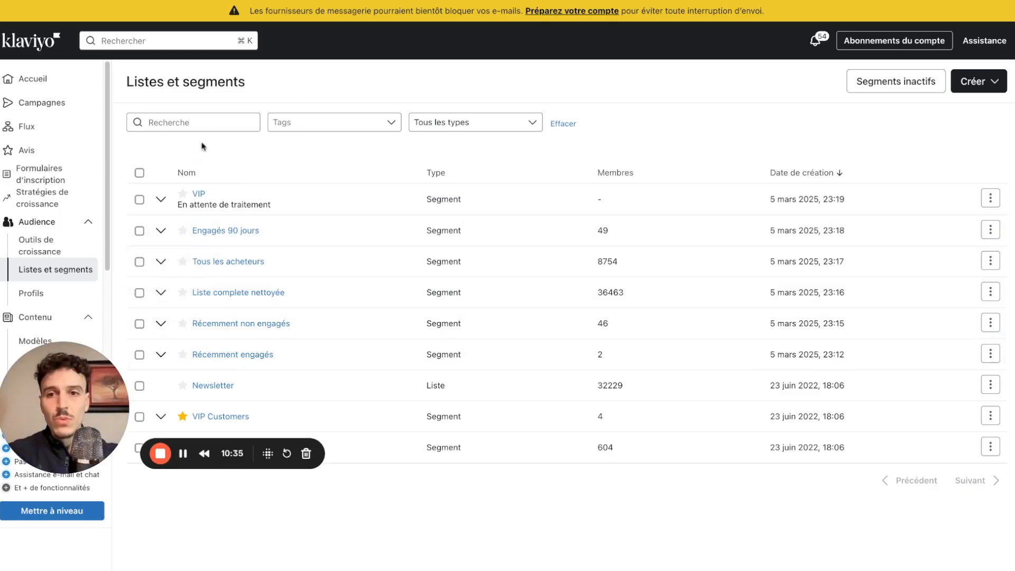
{"action": "left_click", "coordinate": [975, 81]}
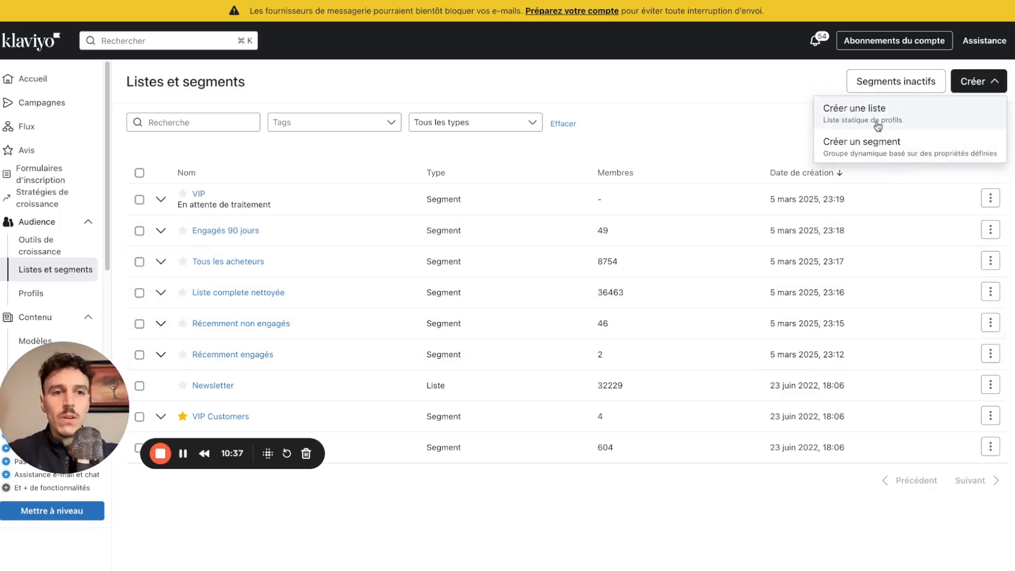
{"action": "left_click", "coordinate": [877, 146]}
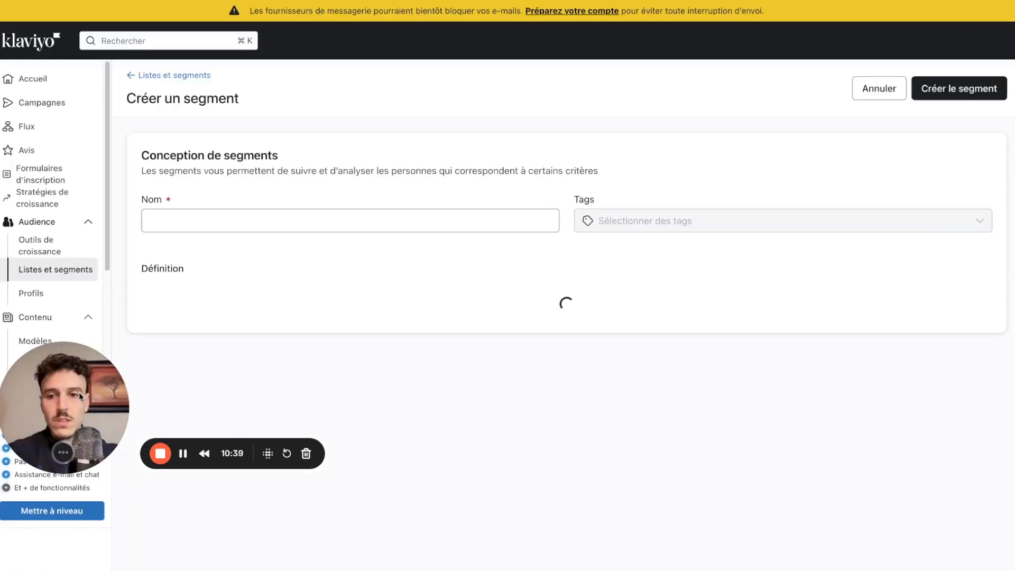
Step: Name the segment "Acheteurs répétitif" and set its first condition to "Si une personne peut ou ne peut pas recevoir de marketing"
{"action": "left_click", "coordinate": [222, 218]}
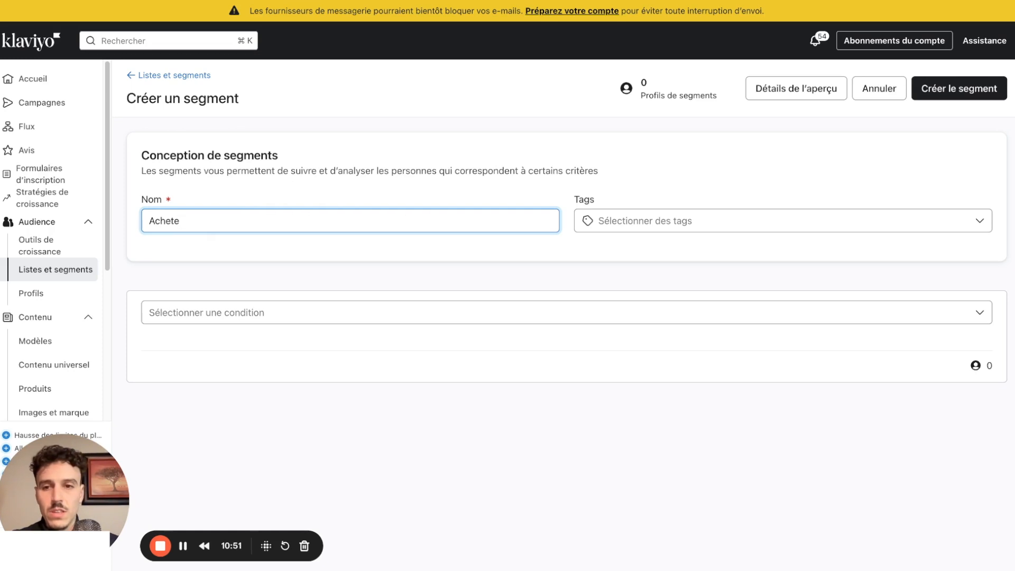
{"action": "type", "text": "urs répétitif"}
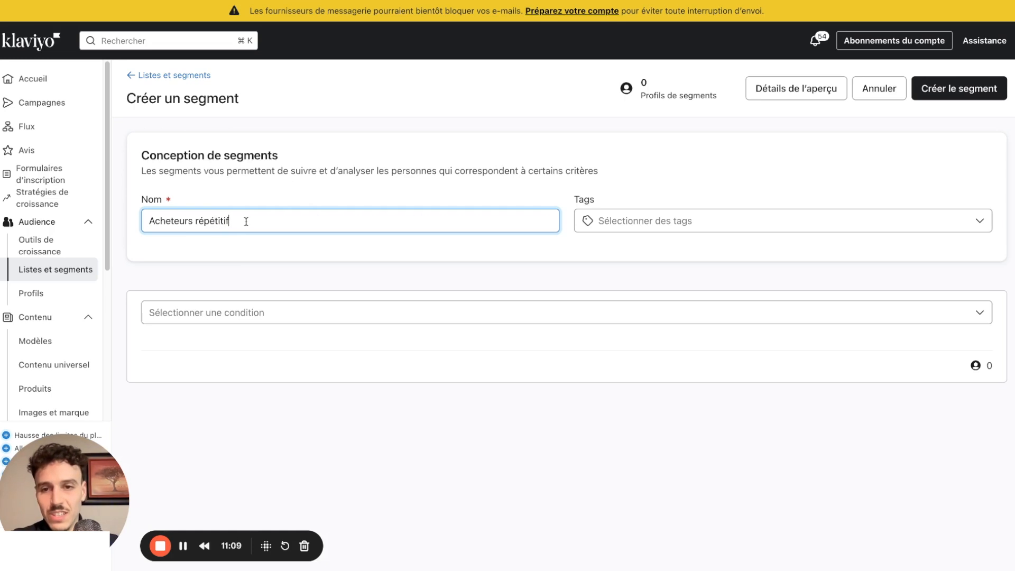
{"action": "left_click", "coordinate": [241, 315]}
{"action": "left_click", "coordinate": [262, 342]}
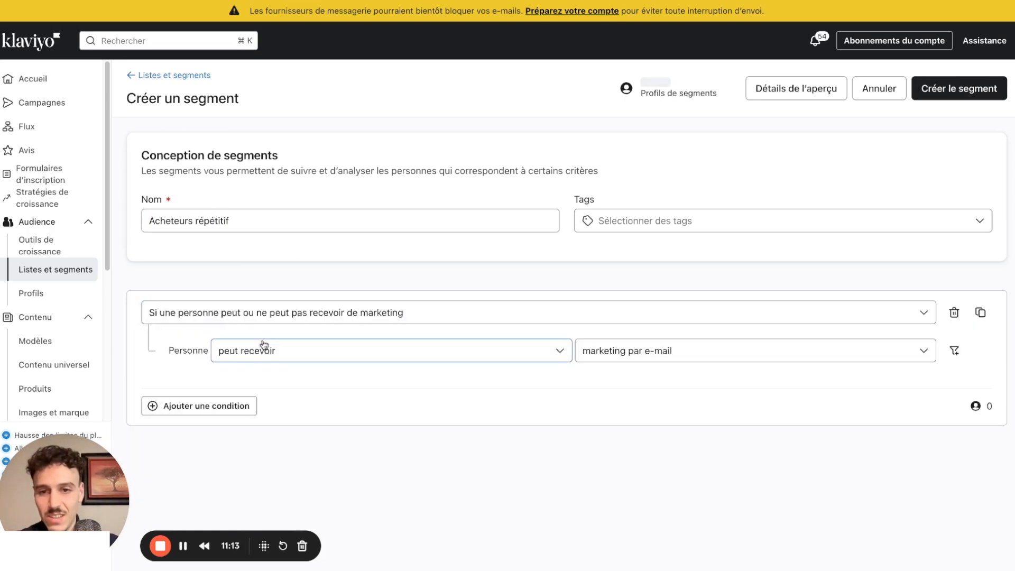
Step: Add a second condition to Acheteurs répétitif linked with ET, of the type "Ce que quelqu'un a fait (ou n'a pas fait)"
{"action": "left_click", "coordinate": [214, 406]}
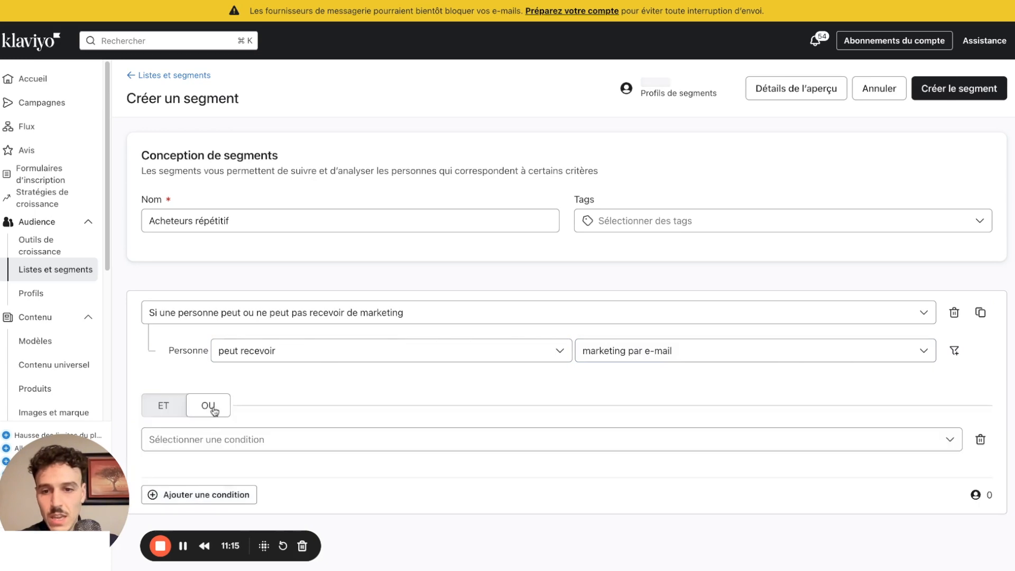
{"action": "left_click_drag", "start_coordinate": [50, 472], "coordinate": [50, 89]}
{"action": "left_click", "coordinate": [279, 488]}
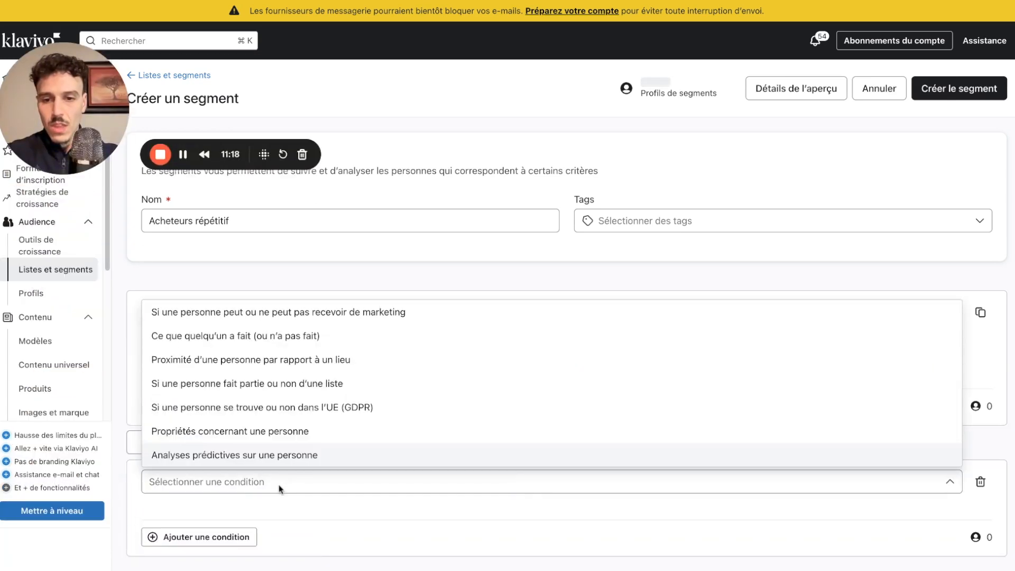
{"action": "left_click", "coordinate": [216, 336]}
Step: Choose the Shopify event Placed Order as the metric of the second condition in Acheteurs répétitif
{"action": "scroll", "coordinate": [252, 429], "scroll_direction": "down", "scroll_amount": 1}
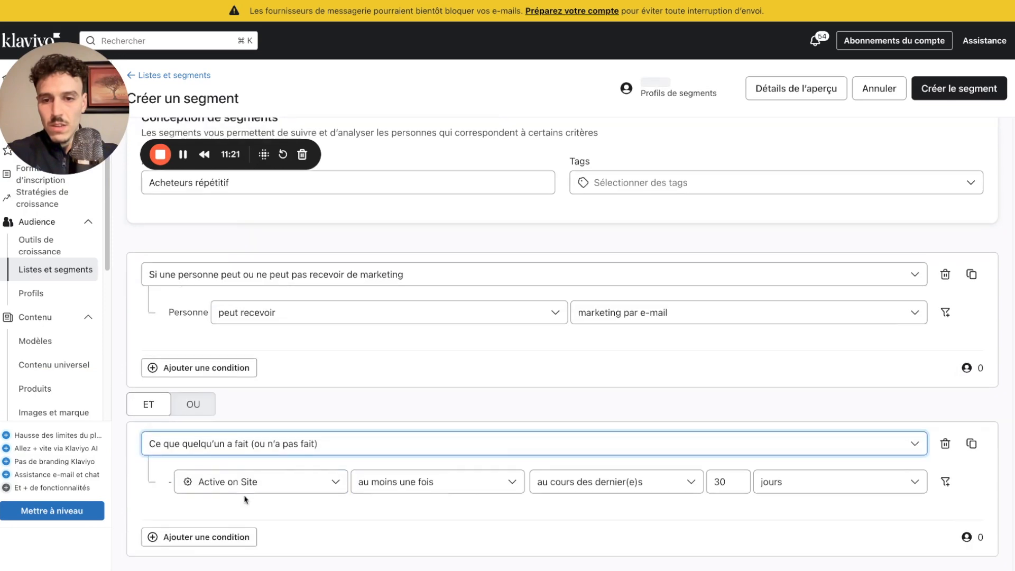
{"action": "left_click", "coordinate": [252, 482]}
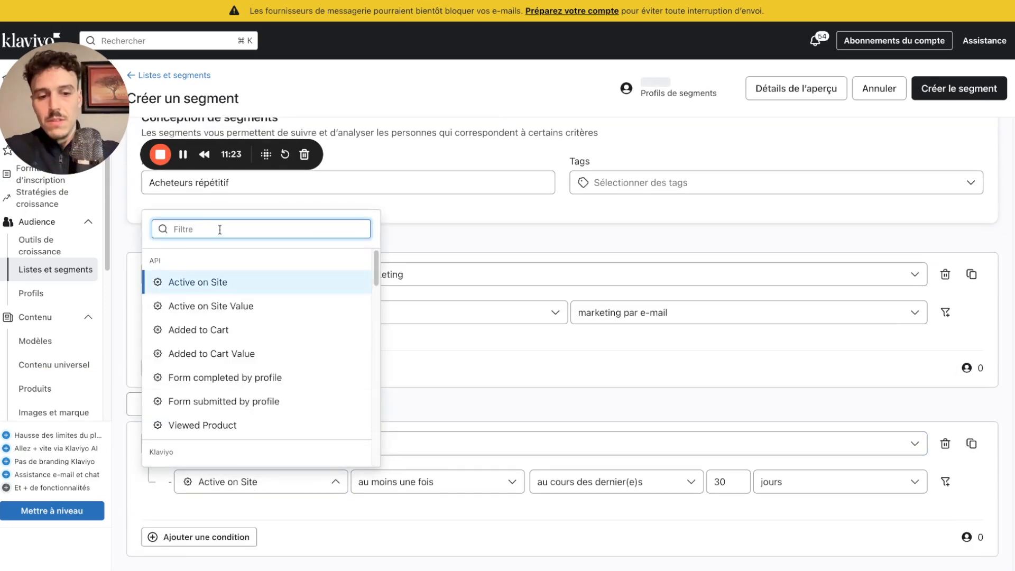
{"action": "type", "text": "place"}
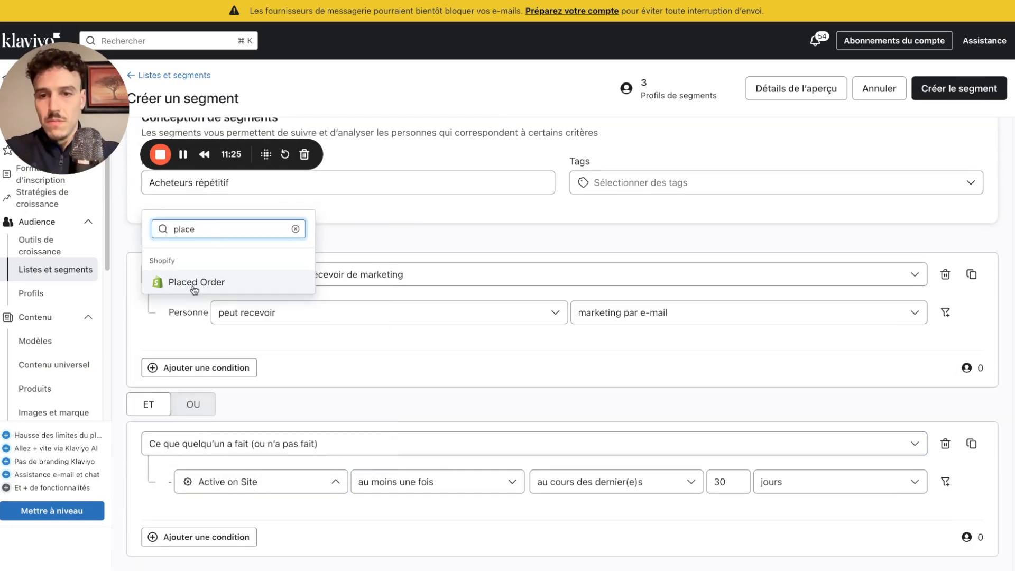
{"action": "left_click", "coordinate": [195, 285]}
Step: Set the Placed Order condition to "est supérieur à" 1 with the period "depuis toujours", and create the segment
{"action": "left_click", "coordinate": [457, 485]}
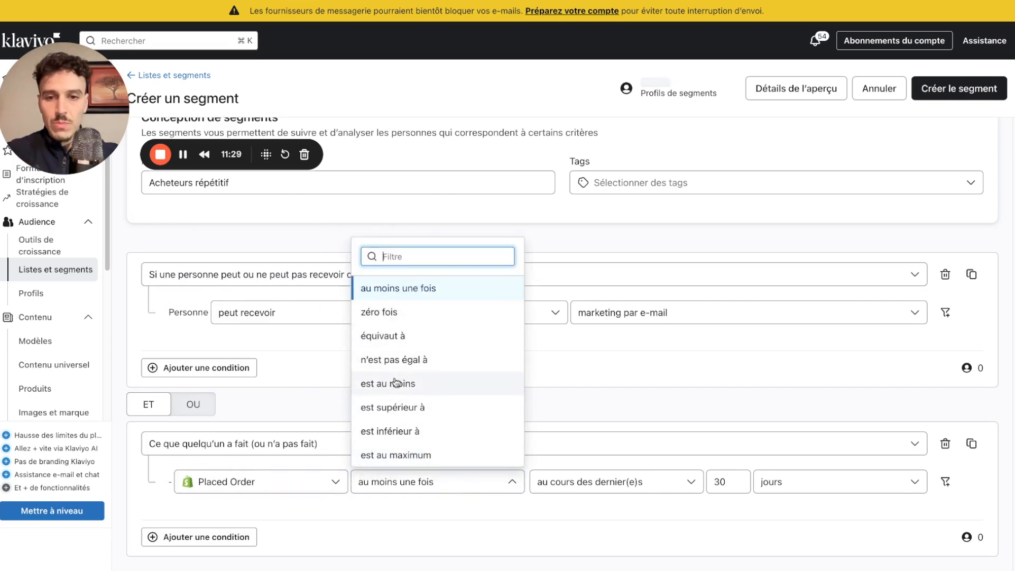
{"action": "left_click", "coordinate": [404, 408]}
{"action": "left_click", "coordinate": [537, 484]}
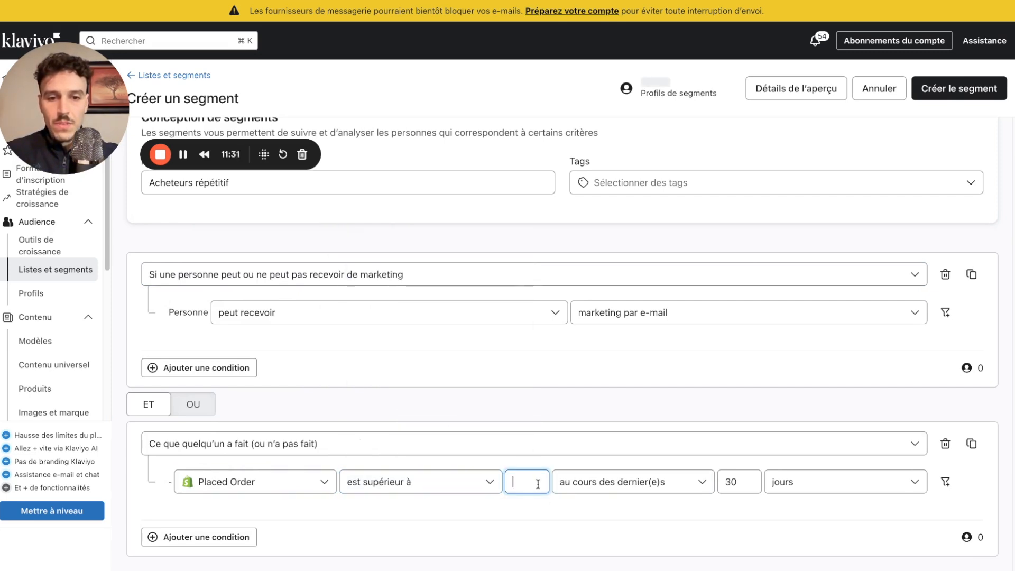
{"action": "left_click", "coordinate": [583, 483]}
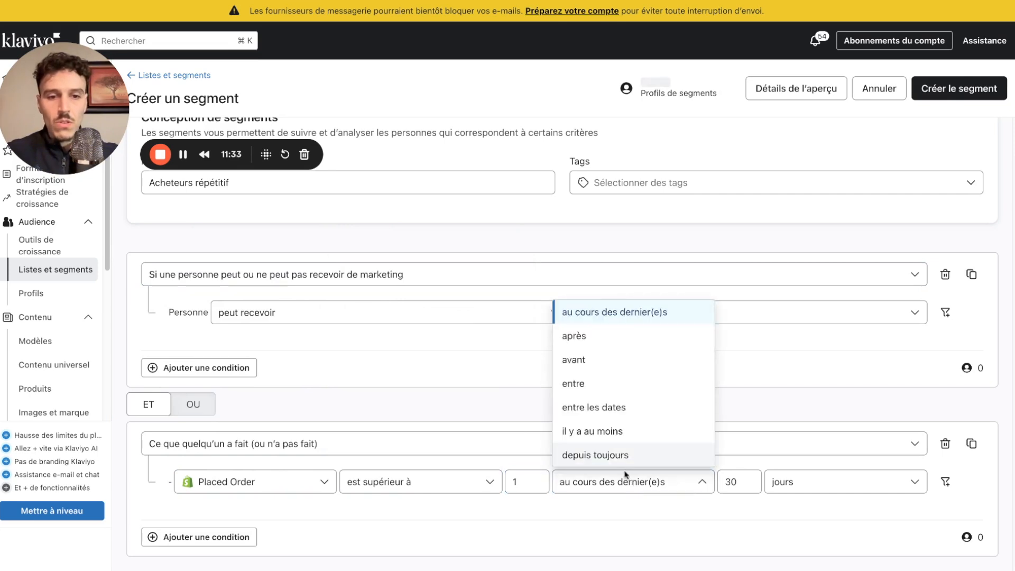
{"action": "left_click", "coordinate": [595, 454]}
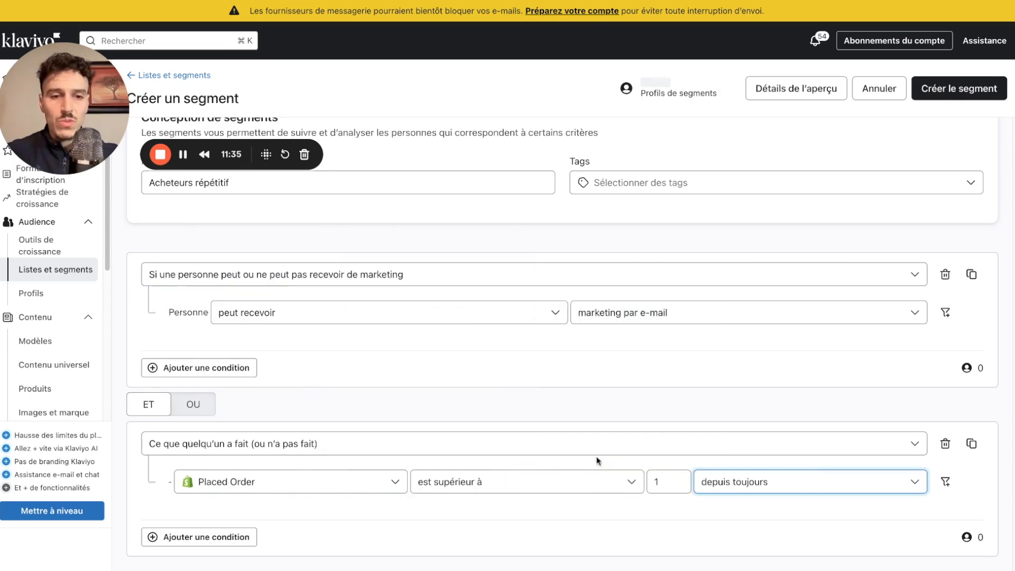
{"action": "left_click", "coordinate": [972, 89]}
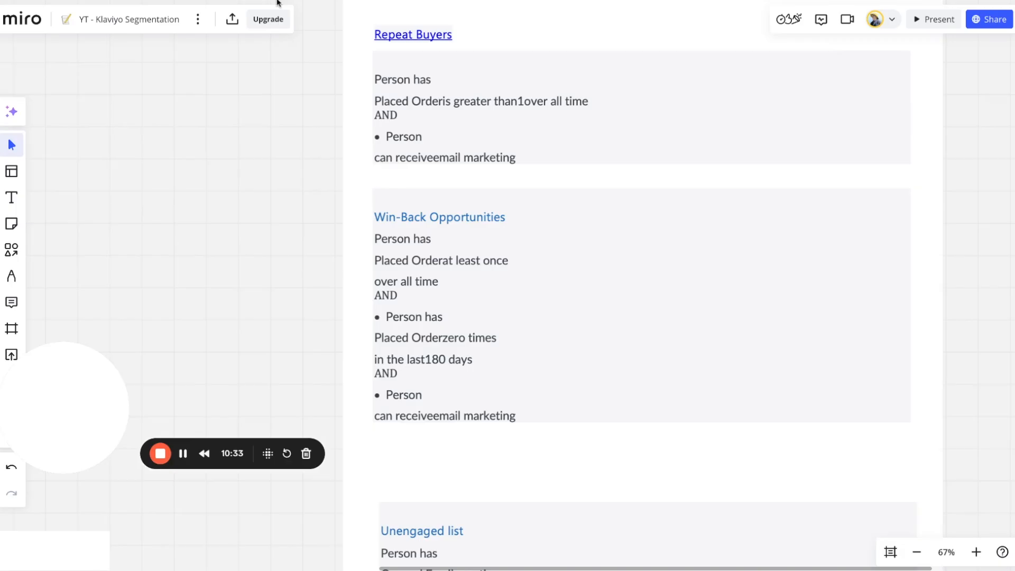
Step: Read the Win-Back Opportunities definition on the Miro board, and start another new segment in Klaviyo
{"action": "key", "text": "super+Tab"}
{"action": "scroll", "coordinate": [399, 85], "scroll_direction": "down", "scroll_amount": 5}
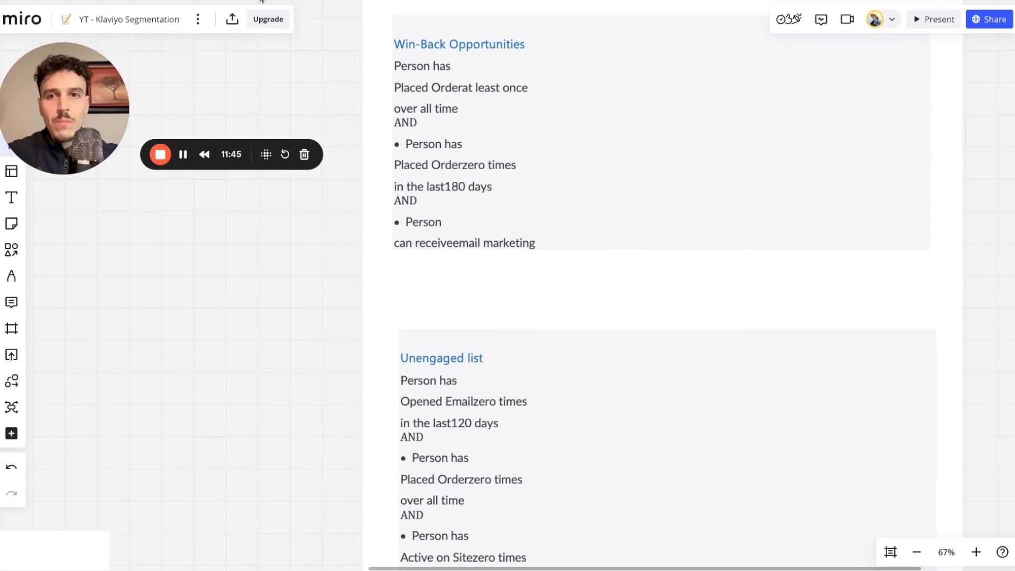
{"action": "key", "text": "super+Tab"}
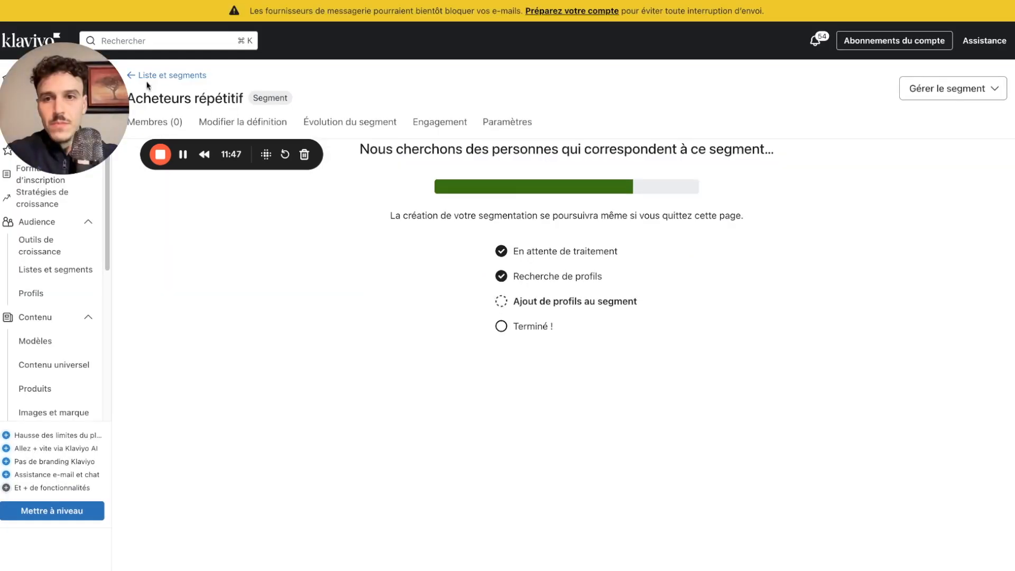
{"action": "left_click_drag", "start_coordinate": [68, 100], "coordinate": [69, 439]}
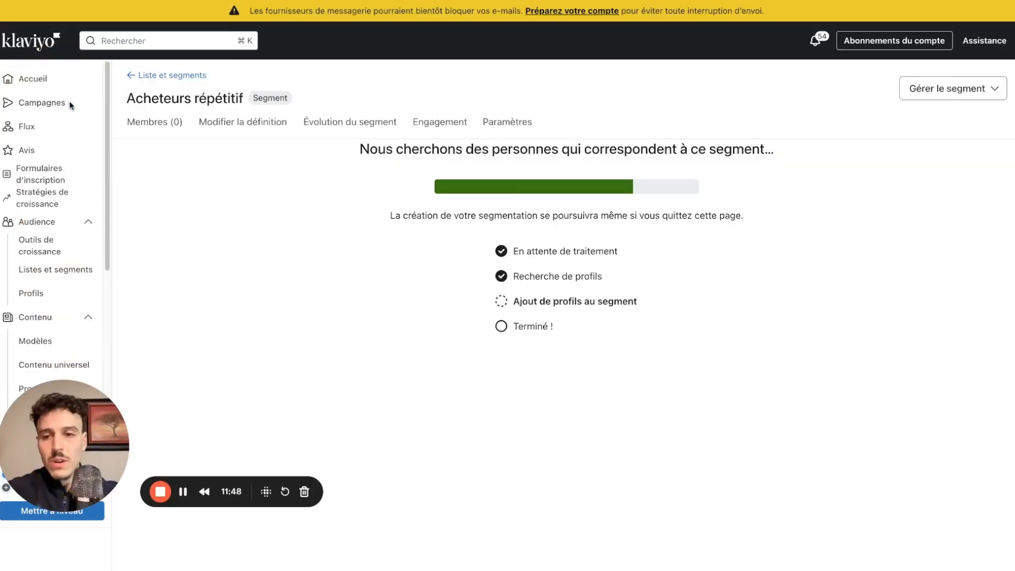
{"action": "left_click", "coordinate": [151, 79]}
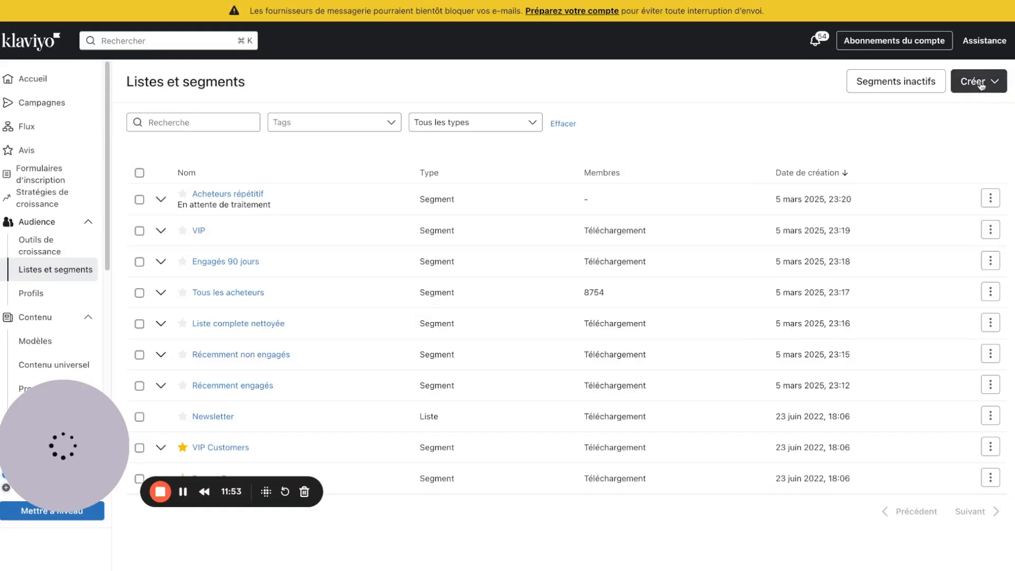
{"action": "left_click", "coordinate": [978, 81]}
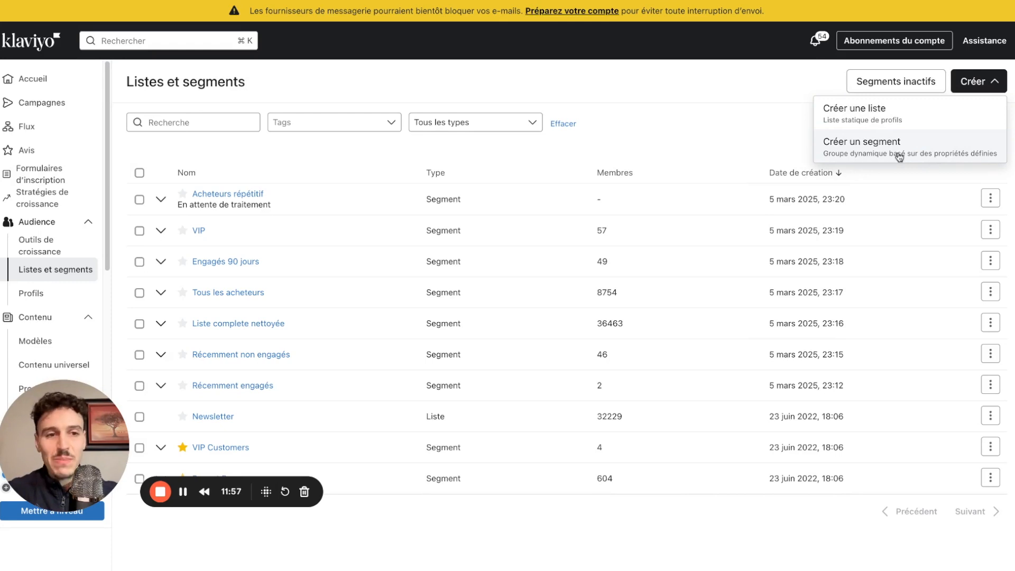
{"action": "left_click", "coordinate": [853, 153]}
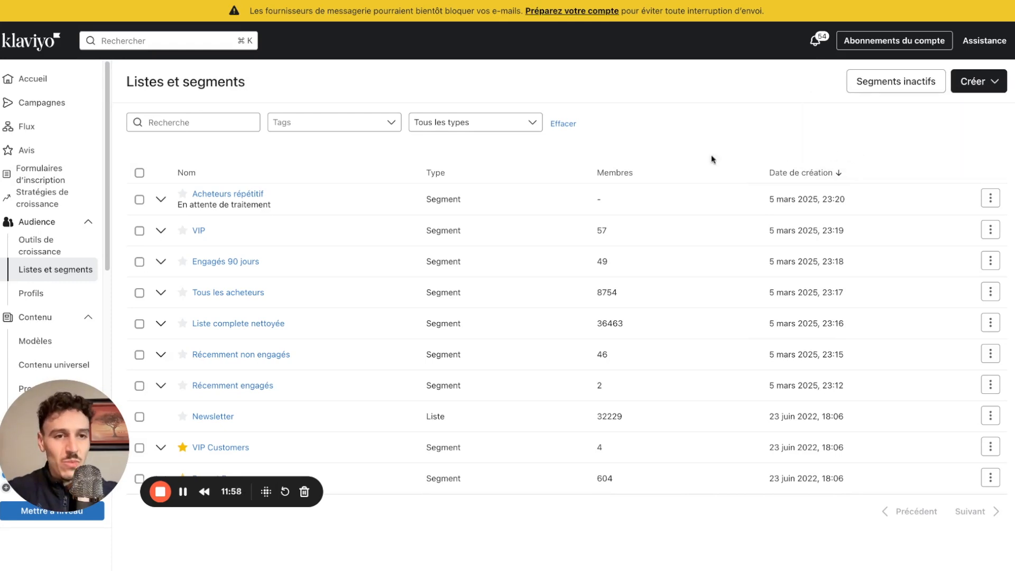
Step: Name the new segment Win-back, checking the spelling against the Win-Back Opportunities definition on the Miro board
{"action": "left_click", "coordinate": [207, 221]}
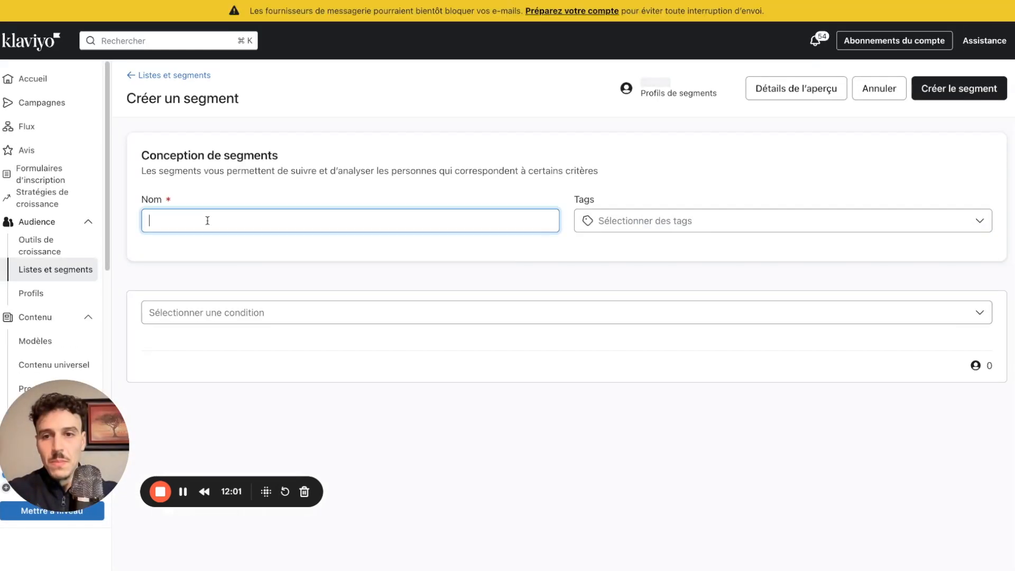
{"action": "type", "text": "Win back"}
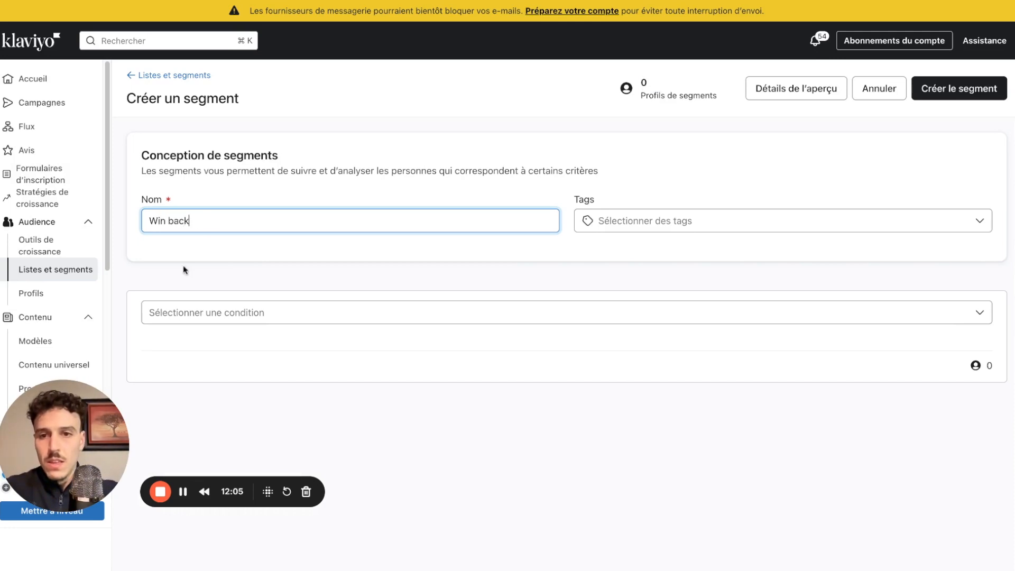
{"action": "left_click", "coordinate": [231, 316]}
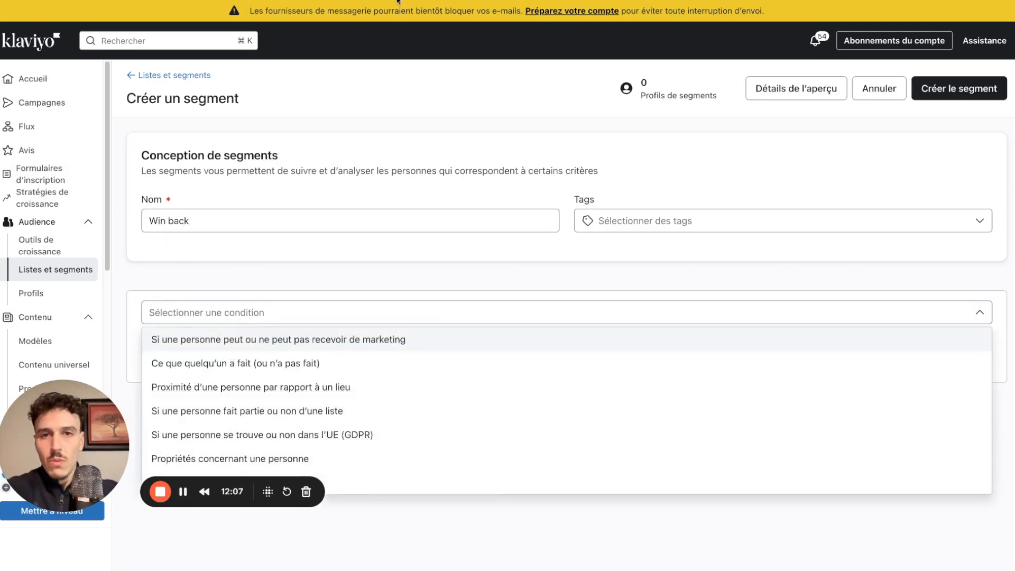
{"action": "key", "text": "ctrl+Tab"}
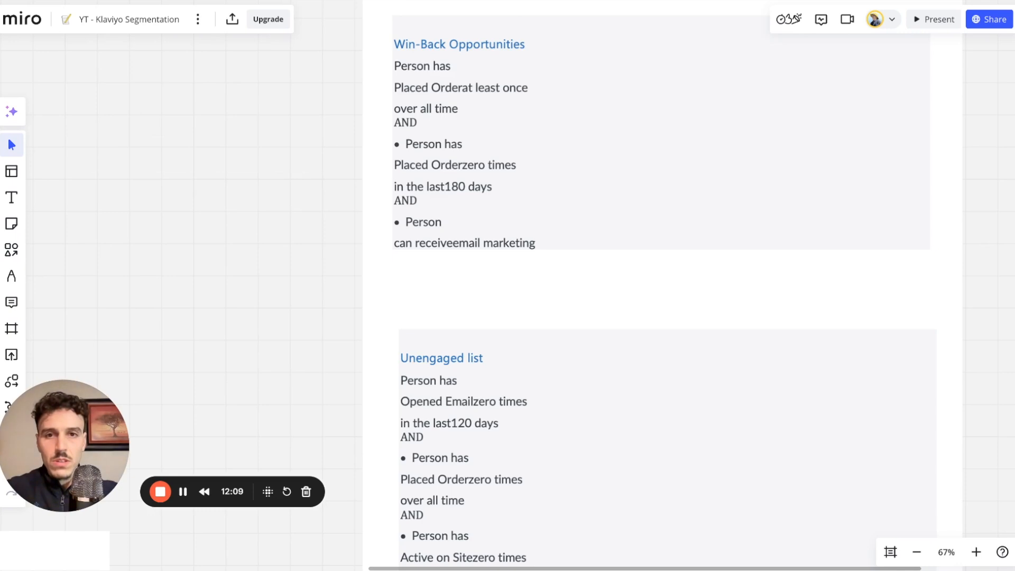
{"action": "key", "text": "ctrl+shift+Tab"}
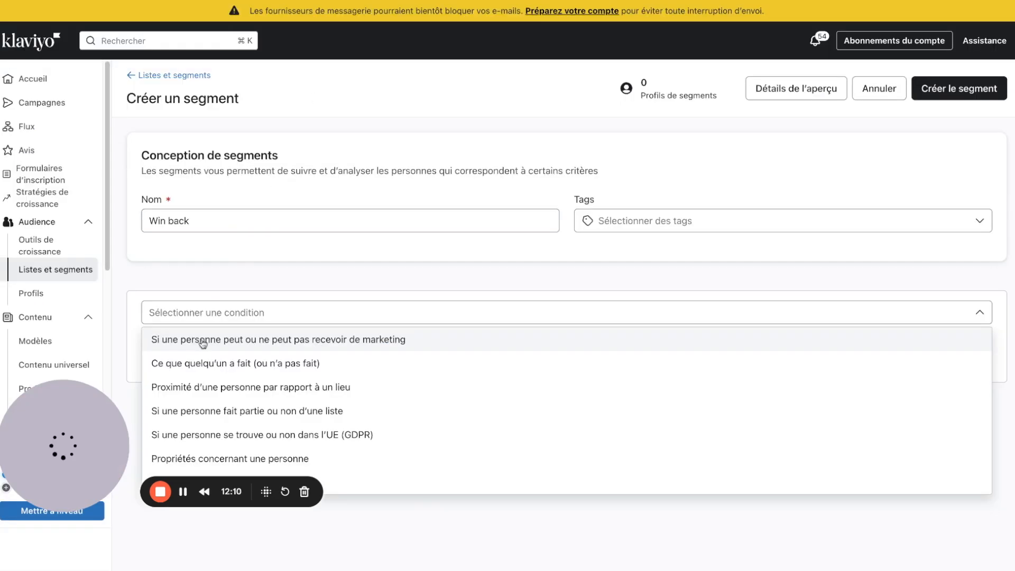
{"action": "left_click", "coordinate": [170, 221]}
{"action": "key", "text": "BackSpace"}
{"action": "type", "text": "-"}
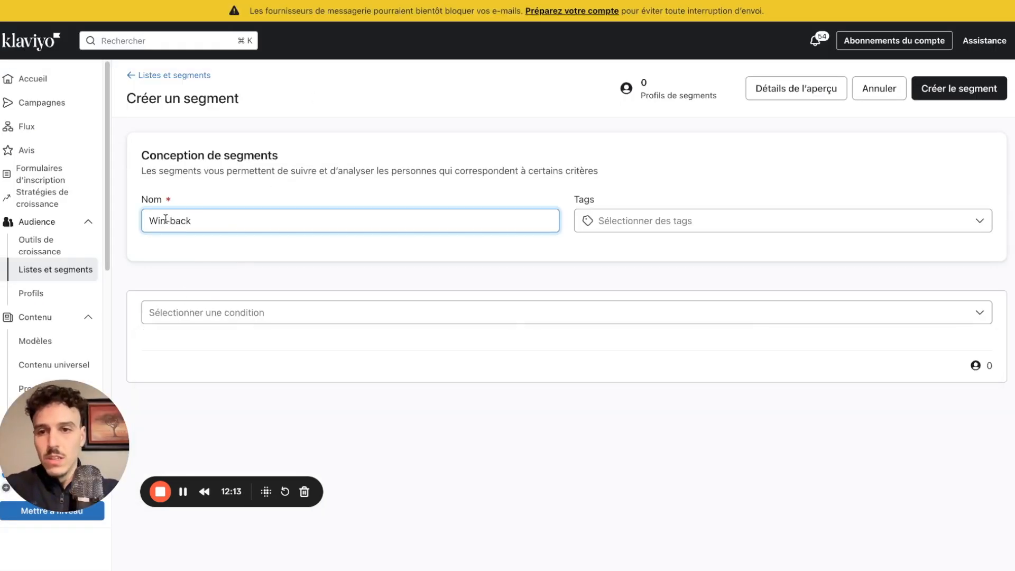
Step: Make the first condition "peut recevoir" "marketing par e-mail", and add a second condition linked with ET after checking the Miro definition
{"action": "left_click", "coordinate": [227, 315]}
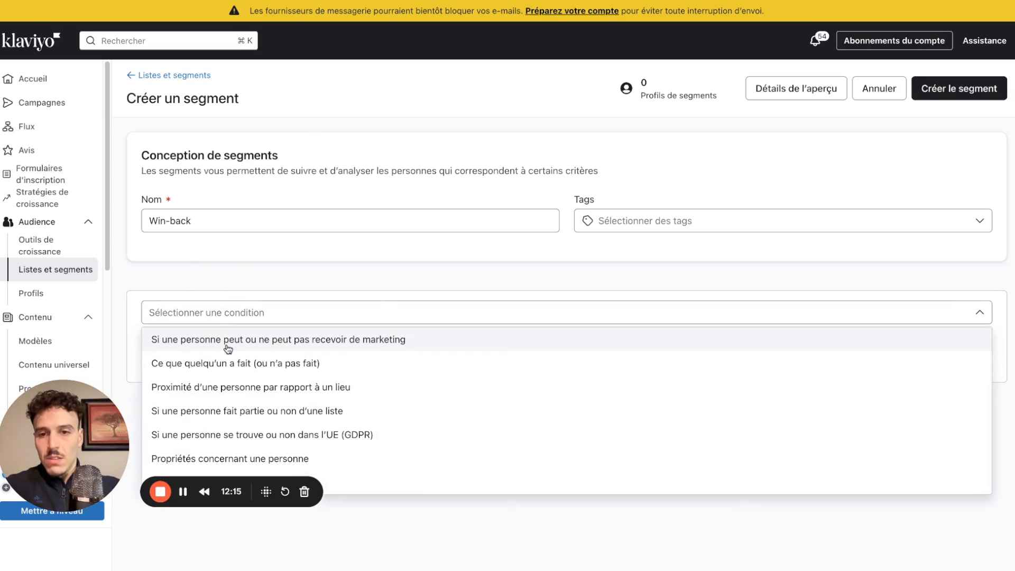
{"action": "left_click", "coordinate": [227, 341]}
{"action": "left_click", "coordinate": [172, 406]}
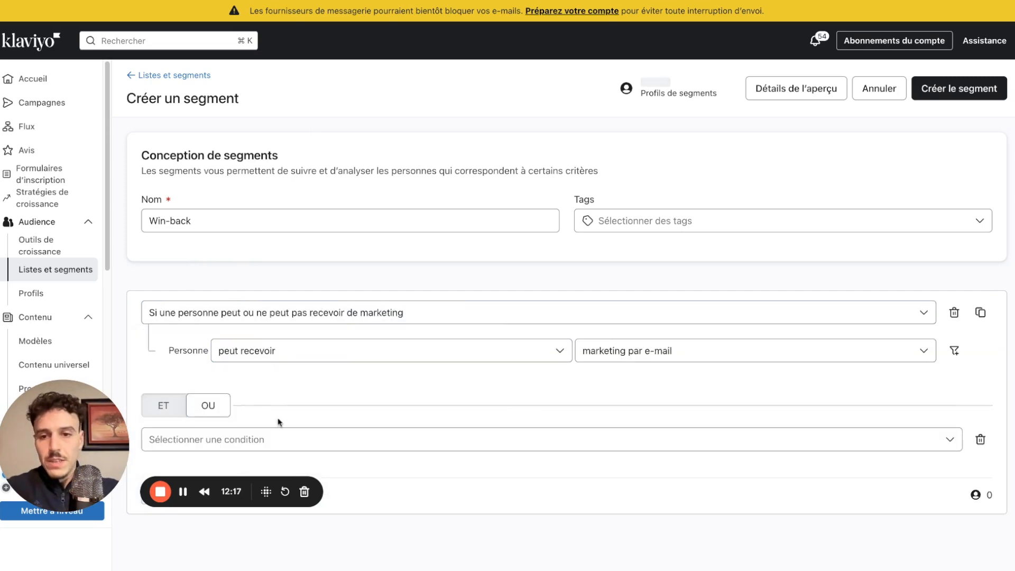
{"action": "key", "text": "super+Tab"}
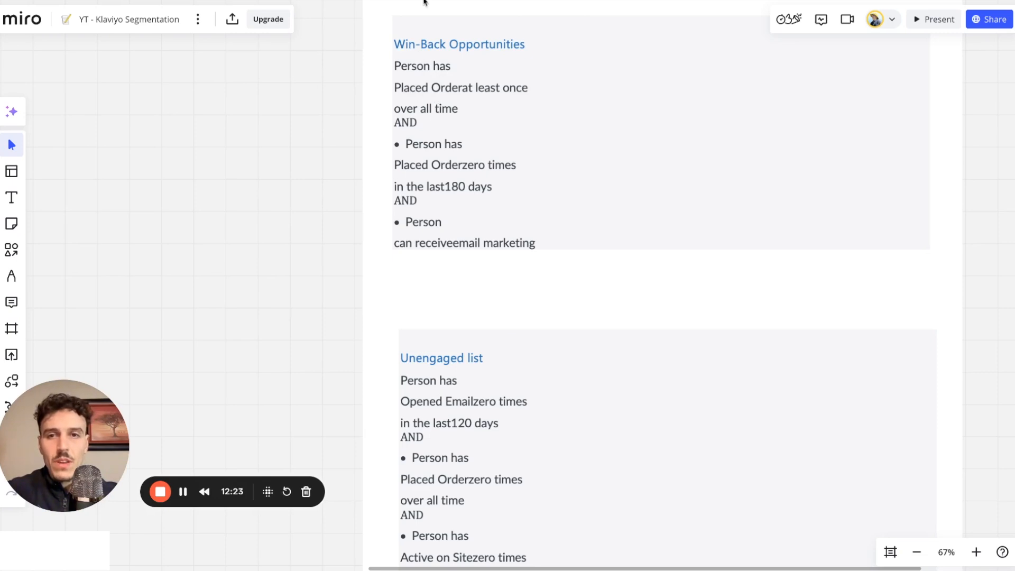
{"action": "key", "text": "super+Tab"}
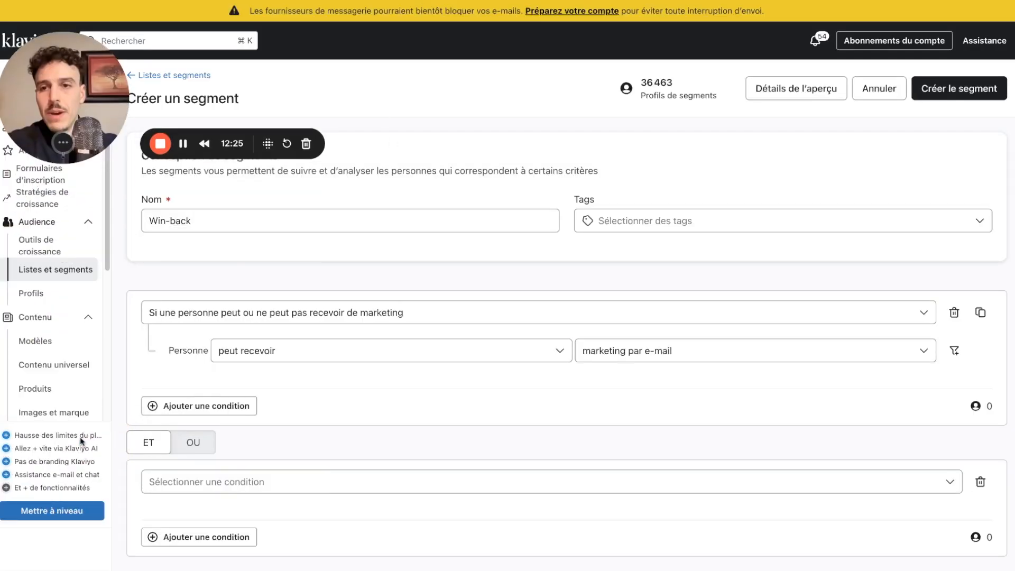
Step: Define the second condition as "Ce que quelqu'un a fait (ou n'a pas fait)": Shopify Placed Order "au moins une fois", "depuis toujours"
{"action": "left_click", "coordinate": [221, 487]}
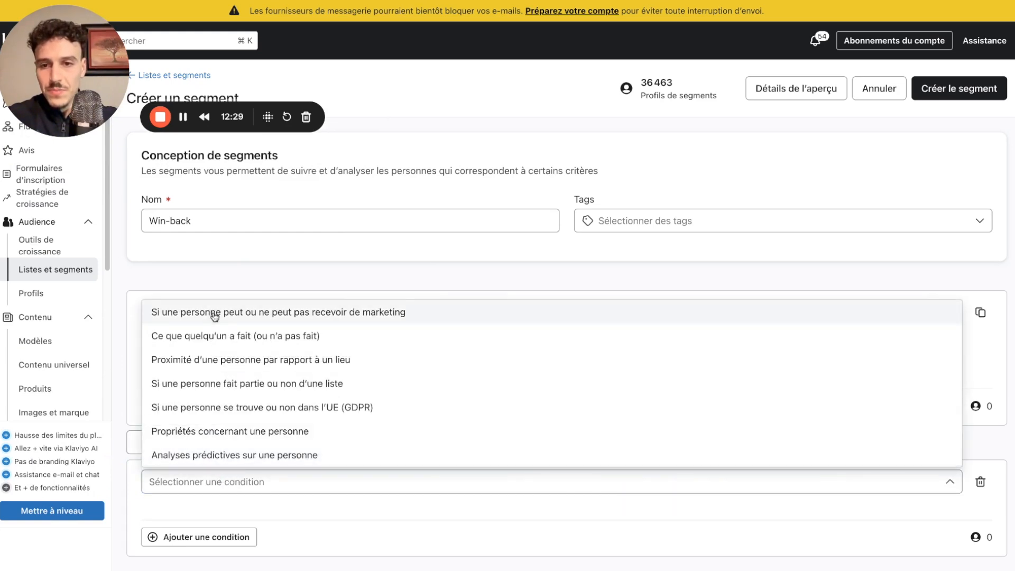
{"action": "left_click", "coordinate": [213, 336]}
{"action": "scroll", "coordinate": [284, 491], "scroll_direction": "down", "scroll_amount": 1}
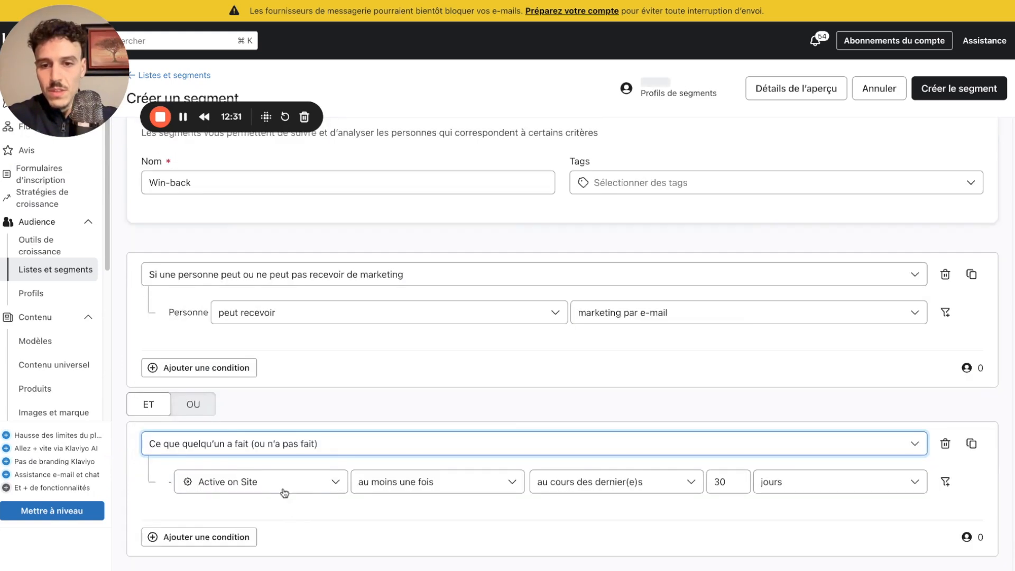
{"action": "left_click", "coordinate": [284, 494]}
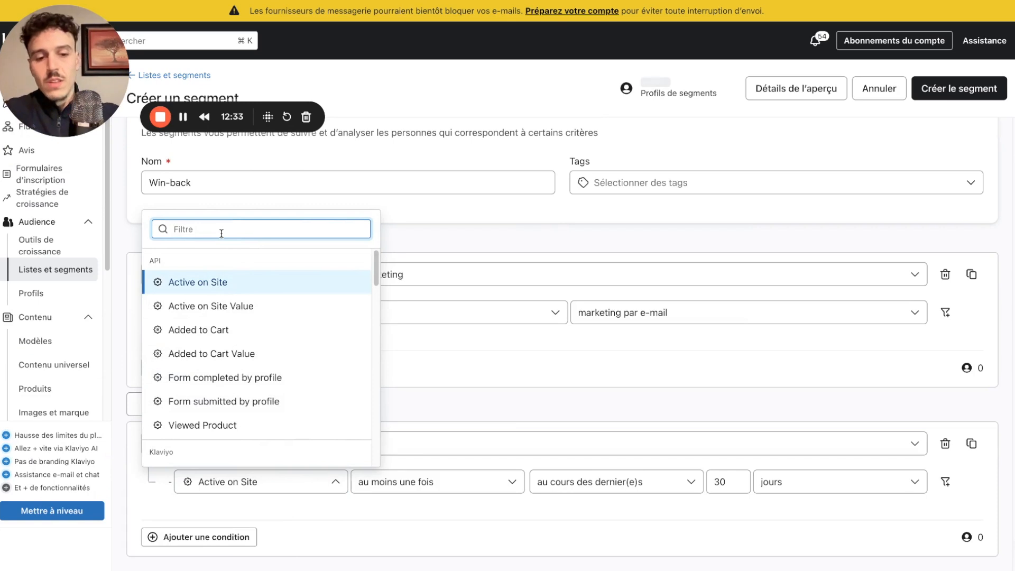
{"action": "type", "text": "place"}
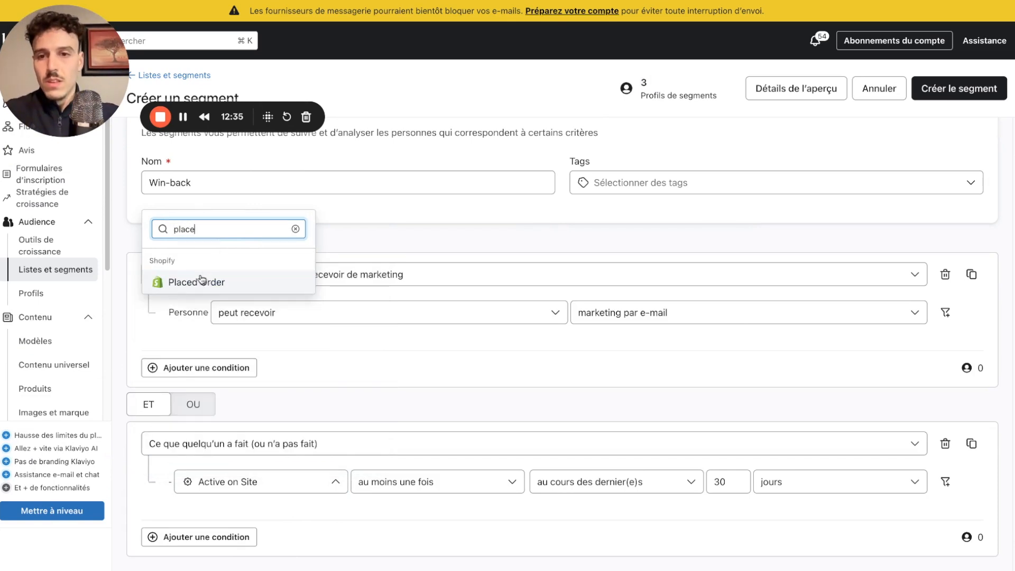
{"action": "left_click", "coordinate": [204, 280]}
{"action": "left_click", "coordinate": [618, 482]}
{"action": "left_click", "coordinate": [586, 460]}
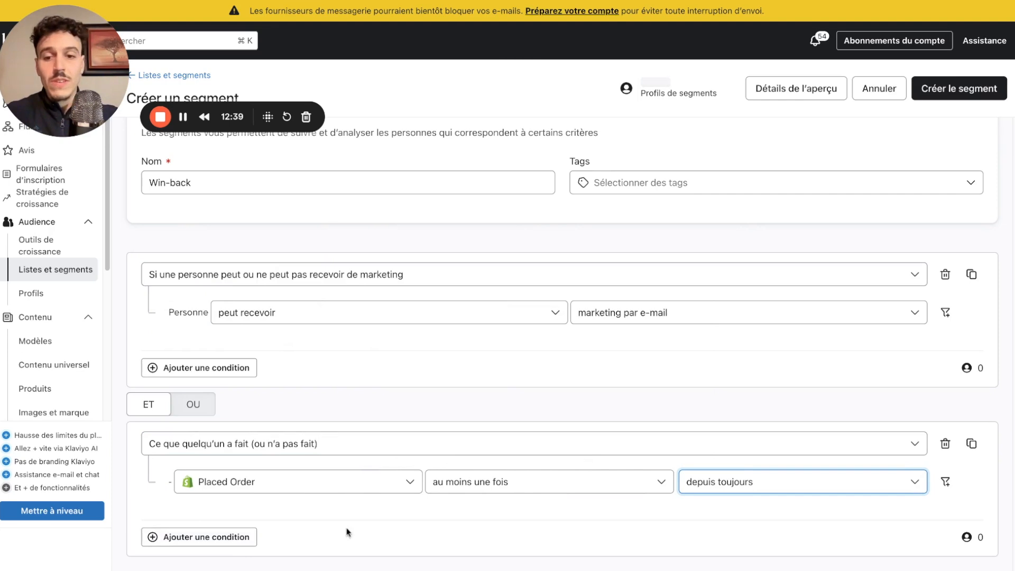
Step: Check the Miro definition, and add a third condition linked with ET, of the type "Ce que quelqu'un a fait (ou n'a pas fait)"
{"action": "left_click", "coordinate": [459, 2]}
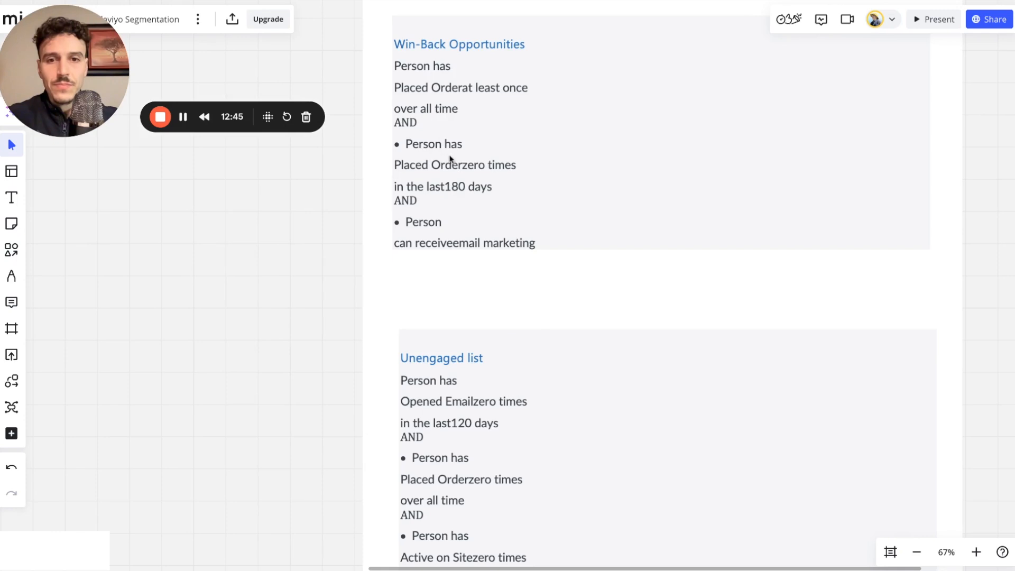
{"action": "left_click", "coordinate": [413, 1]}
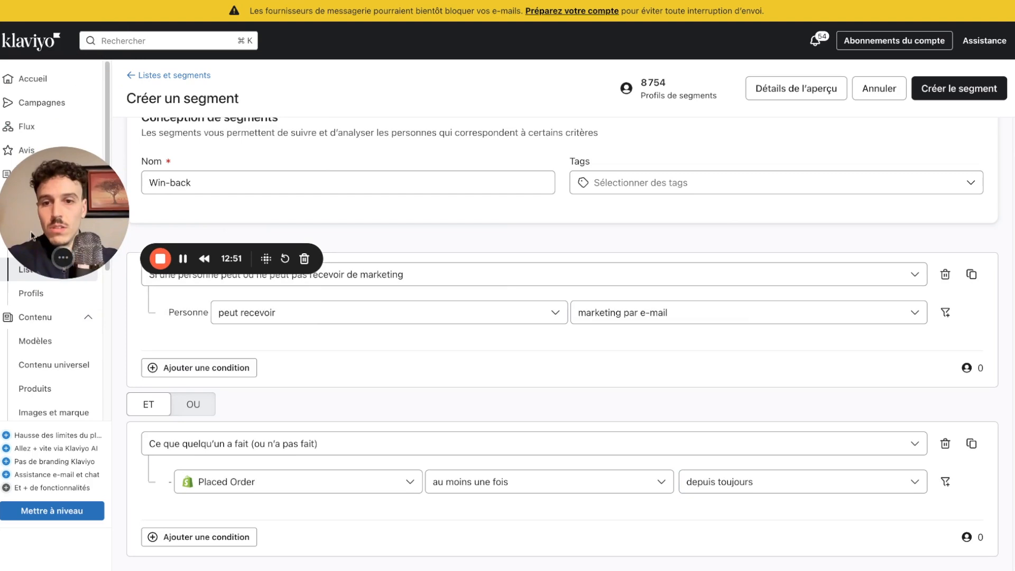
{"action": "left_click", "coordinate": [201, 536]}
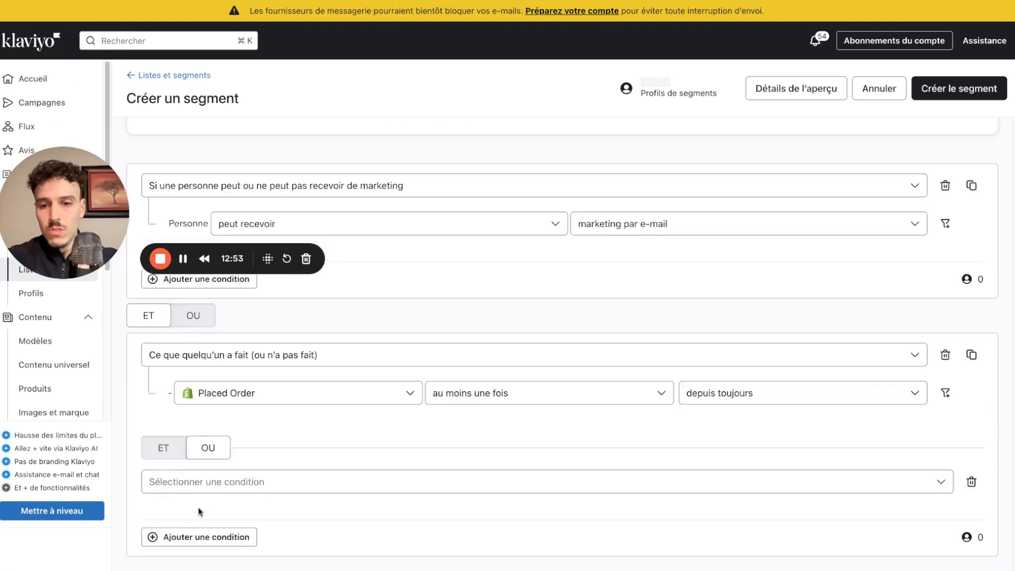
{"action": "left_click", "coordinate": [153, 451]}
{"action": "left_click", "coordinate": [237, 482]}
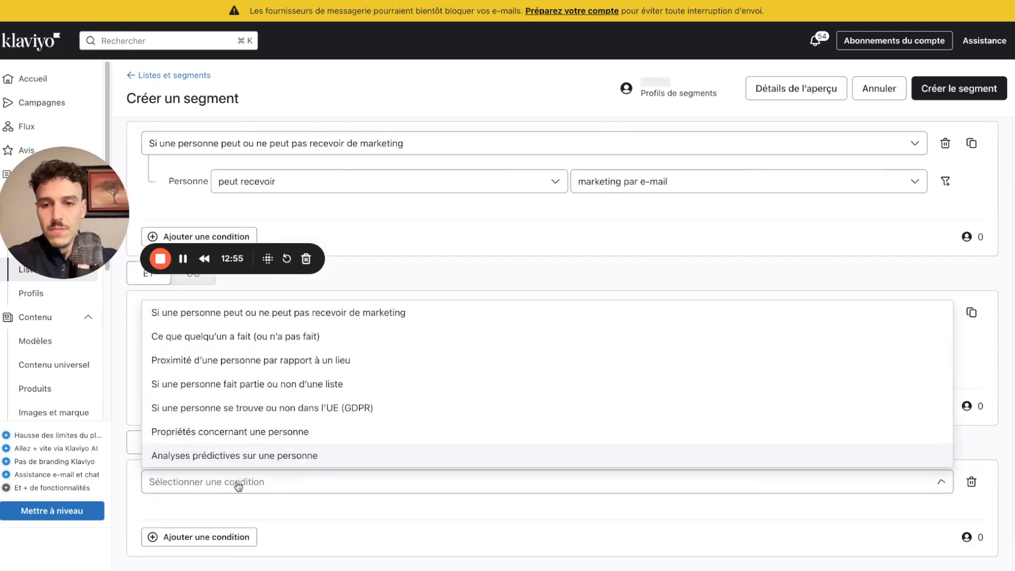
{"action": "left_click", "coordinate": [216, 338]}
Step: Choose the Shopify event Placed Order as the metric of the third Win-back condition
{"action": "scroll", "coordinate": [290, 518], "scroll_direction": "down", "scroll_amount": 1}
{"action": "left_click", "coordinate": [278, 487]}
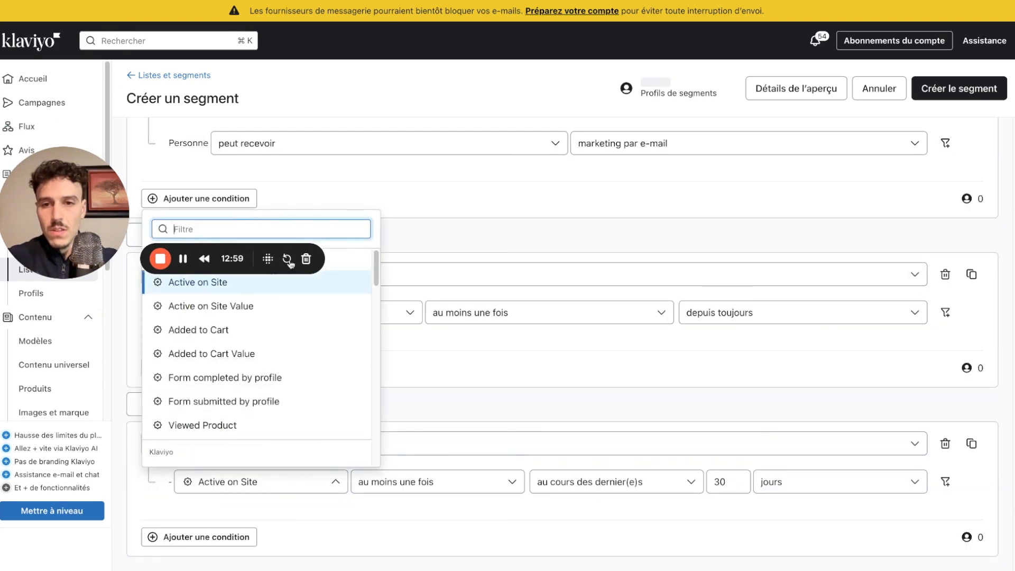
{"action": "type", "text": "place"}
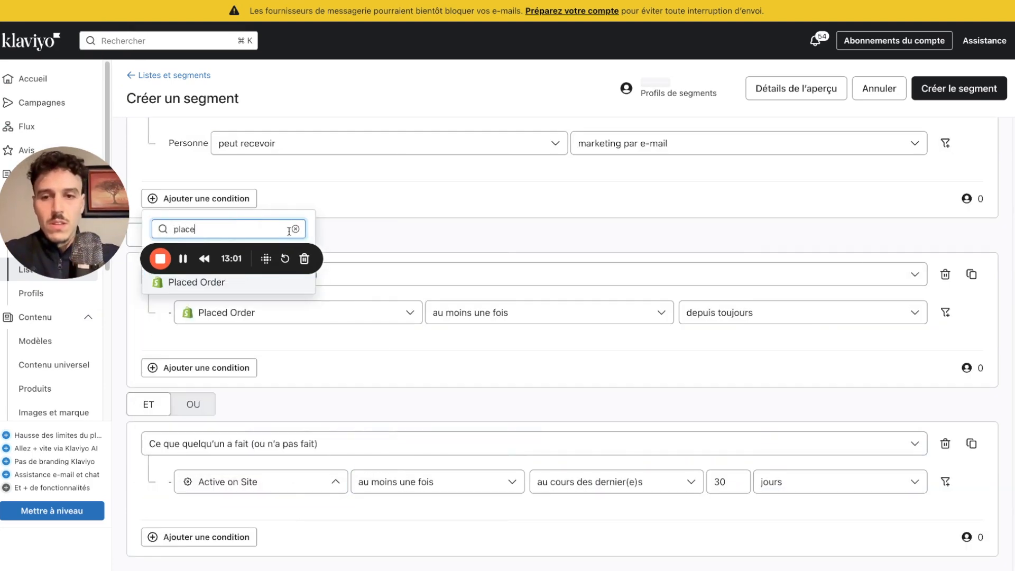
{"action": "left_click", "coordinate": [265, 283]}
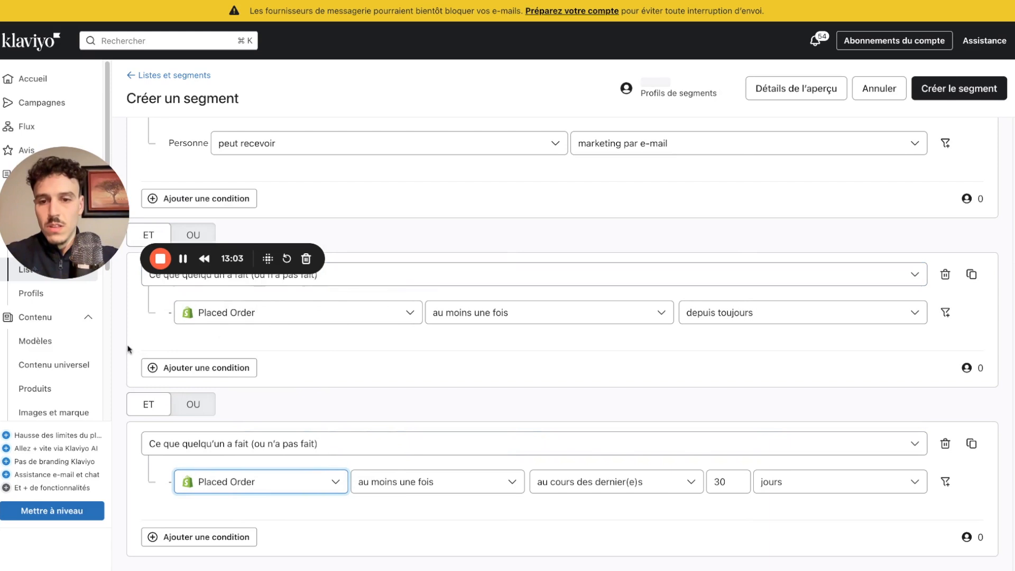
{"action": "left_click_drag", "start_coordinate": [44, 211], "coordinate": [44, 129]}
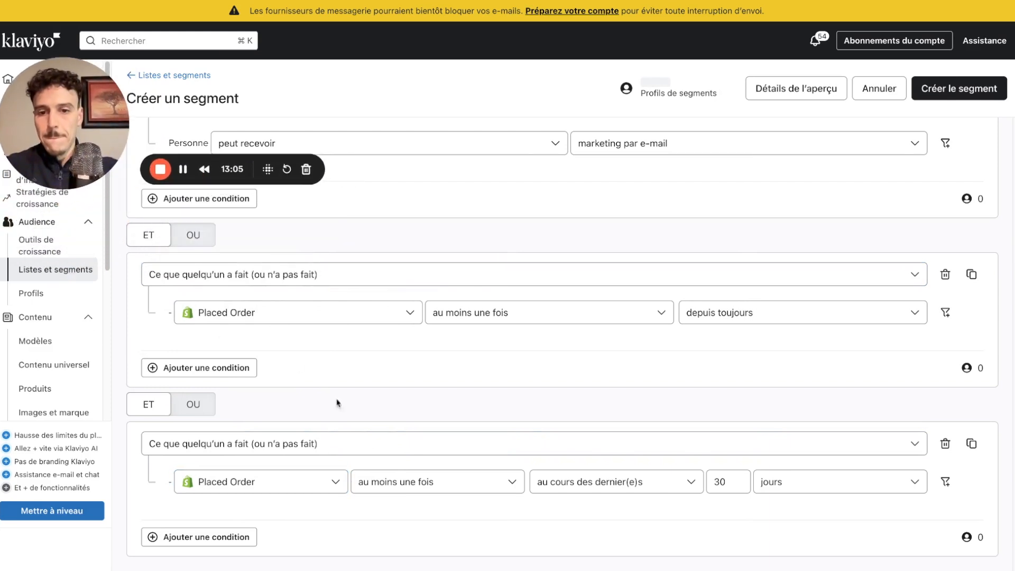
Step: Check the order frequency on the Miro board, and set the third condition's Placed Order frequency to "zéro fois"
{"action": "left_click", "coordinate": [447, 482]}
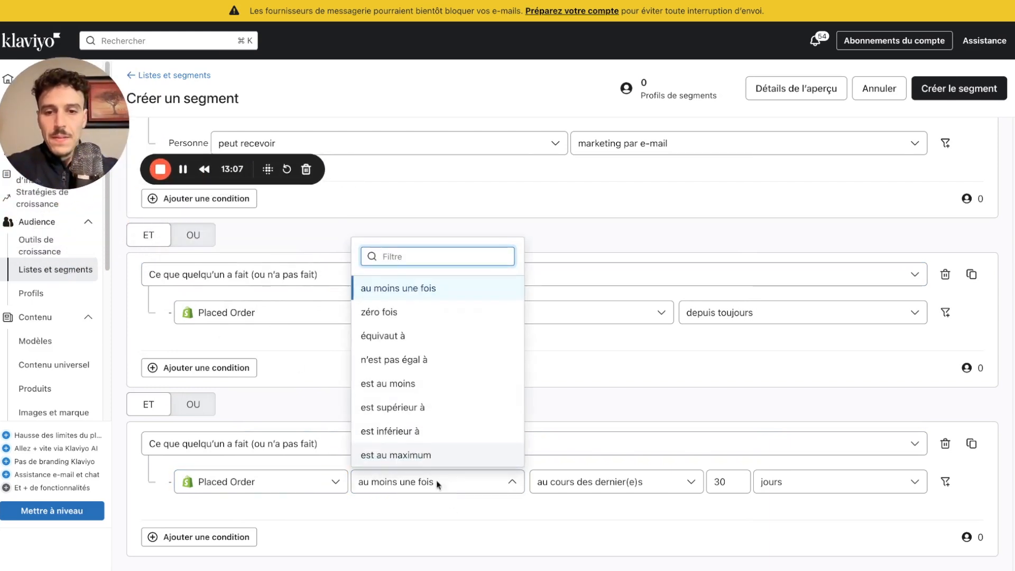
{"action": "left_click", "coordinate": [355, 1]}
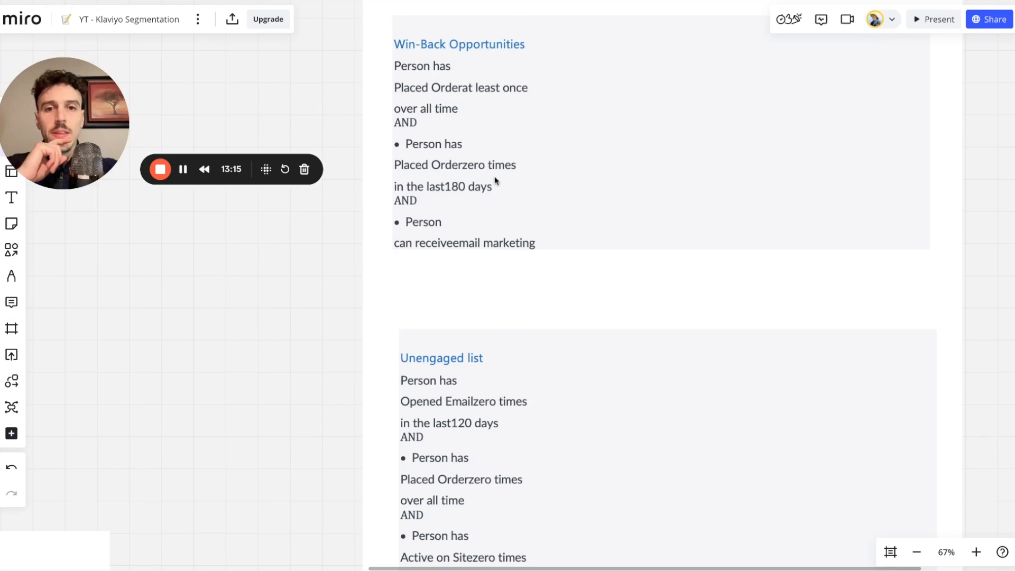
{"action": "key", "text": "super+Tab"}
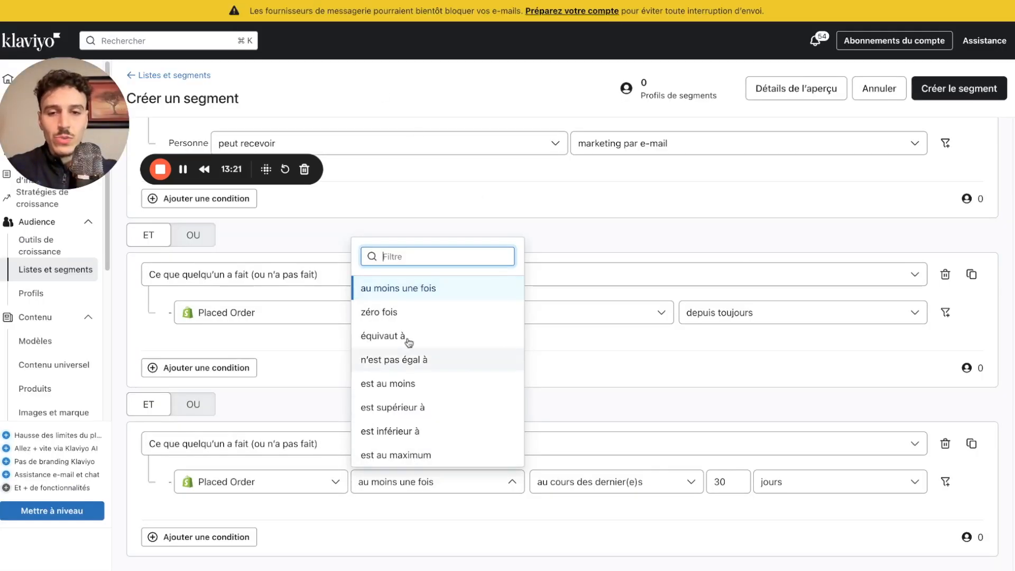
{"action": "left_click", "coordinate": [404, 316]}
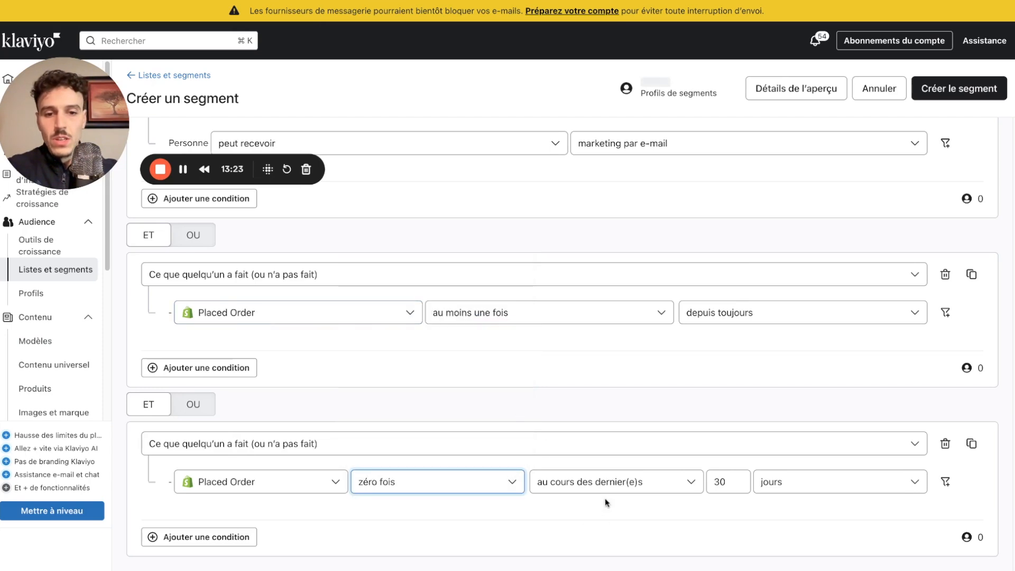
Step: Set the third condition's period to "au cours des dernier(e)s" 180 jours
{"action": "left_click", "coordinate": [604, 483]}
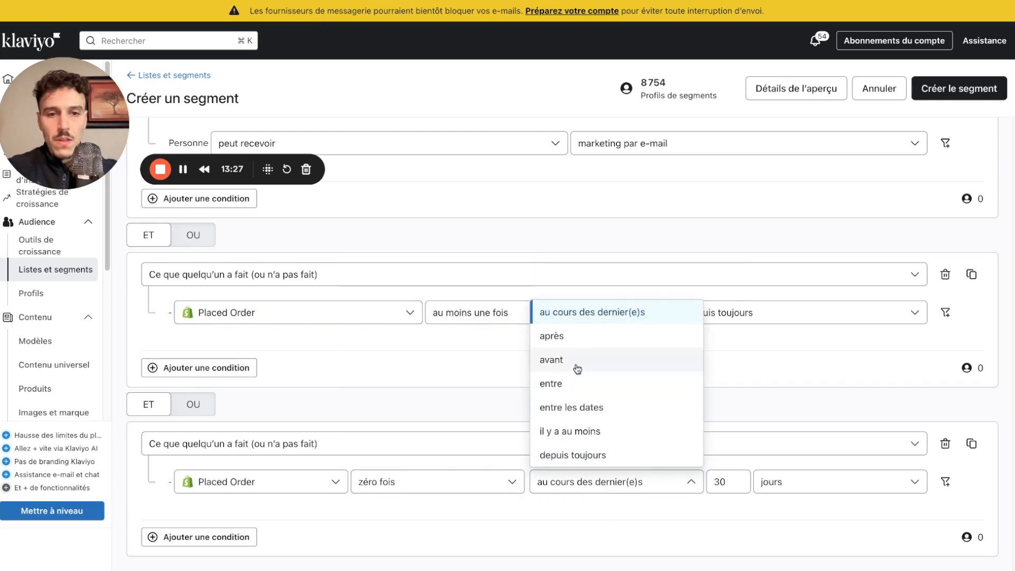
{"action": "left_click", "coordinate": [580, 316]}
{"action": "double_click", "coordinate": [733, 481]}
{"action": "type", "text": "180"}
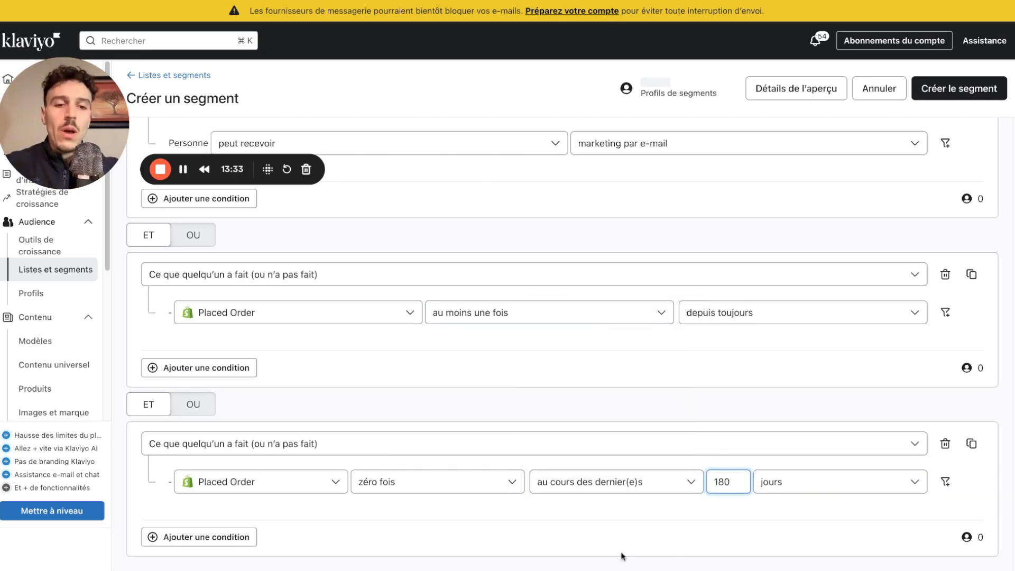
{"action": "left_click", "coordinate": [601, 524]}
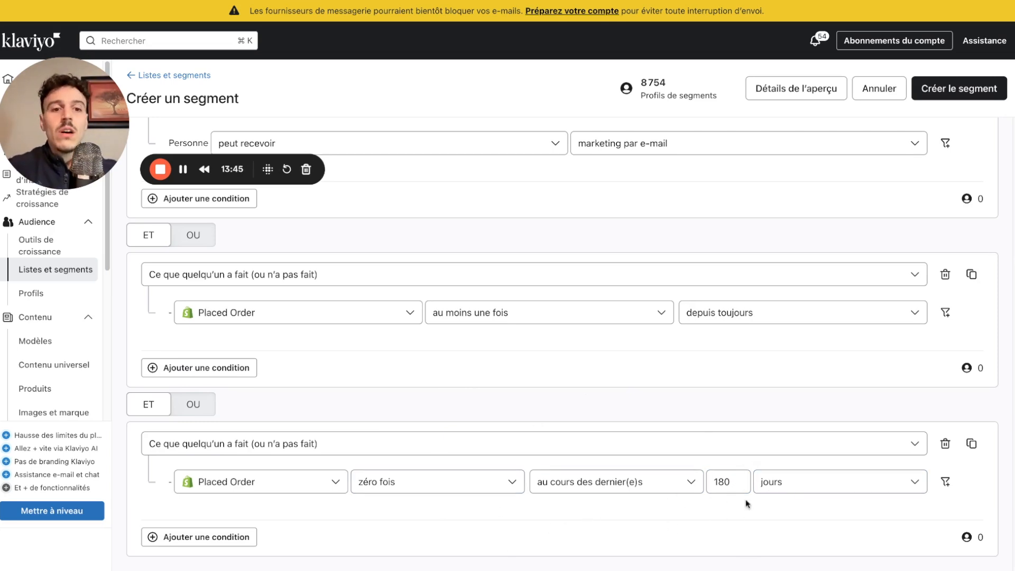
Step: Set the "zéro fois" Placed Order condition's period to the last 120 jours, and check the segment's profile count
{"action": "left_click", "coordinate": [734, 481]}
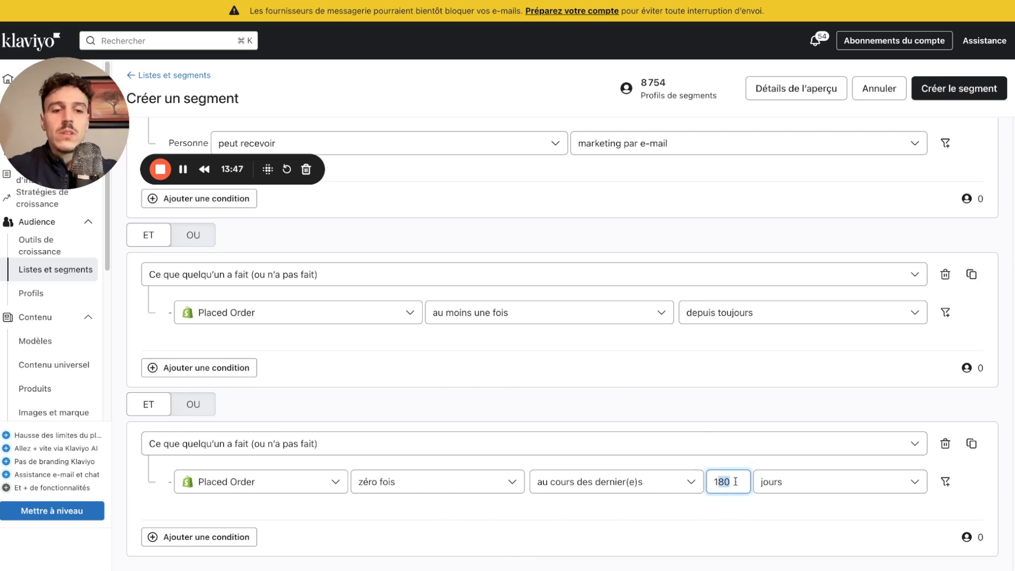
{"action": "key", "text": "BackSpace"}
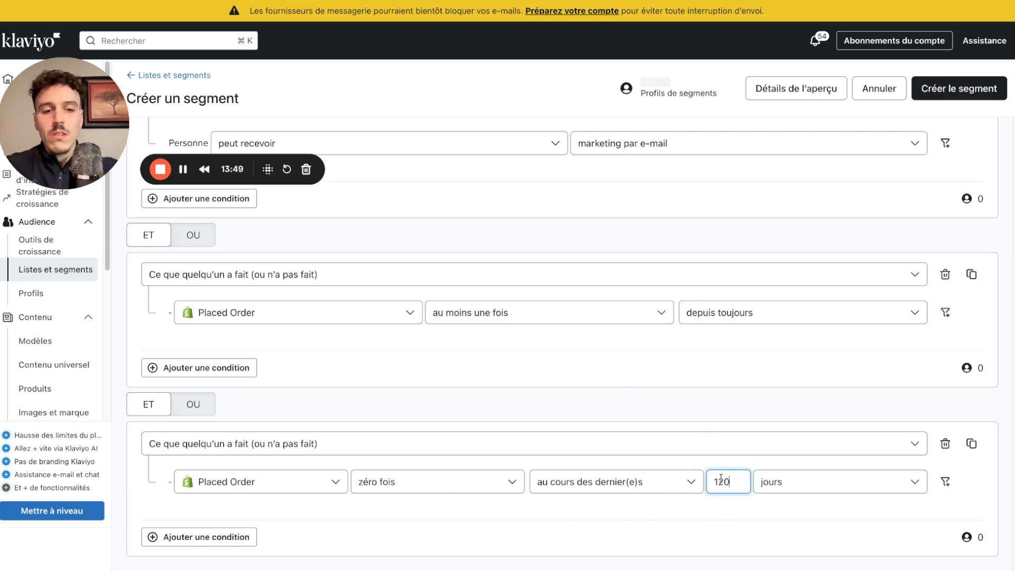
{"action": "left_click", "coordinate": [482, 515]}
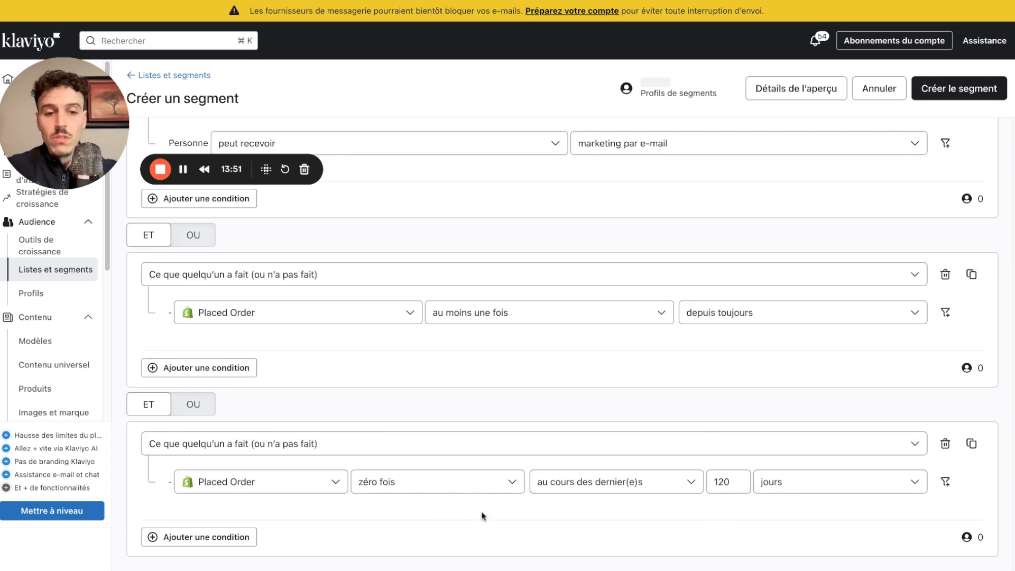
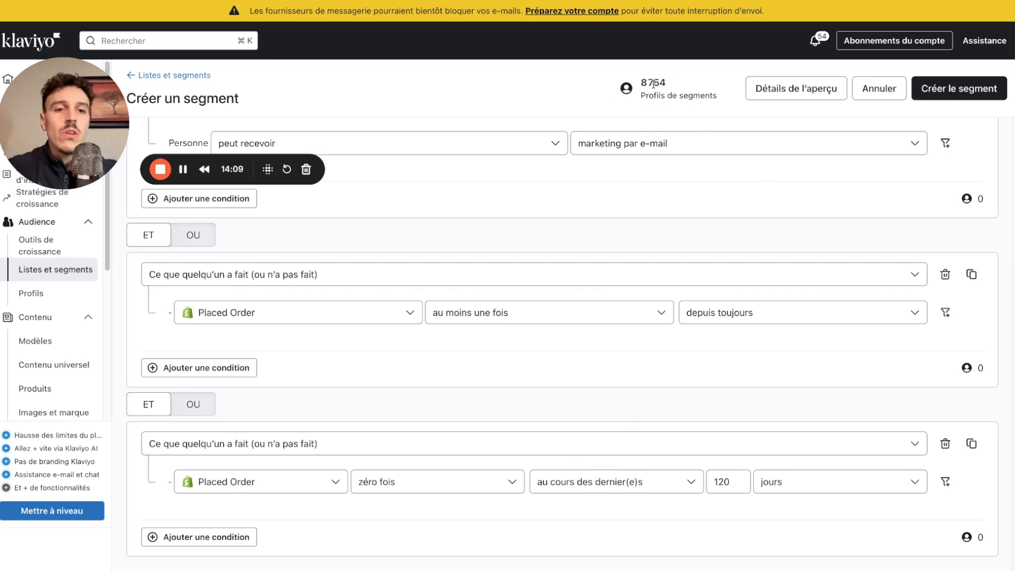
{"action": "left_click_drag", "start_coordinate": [665, 83], "coordinate": [654, 83]}
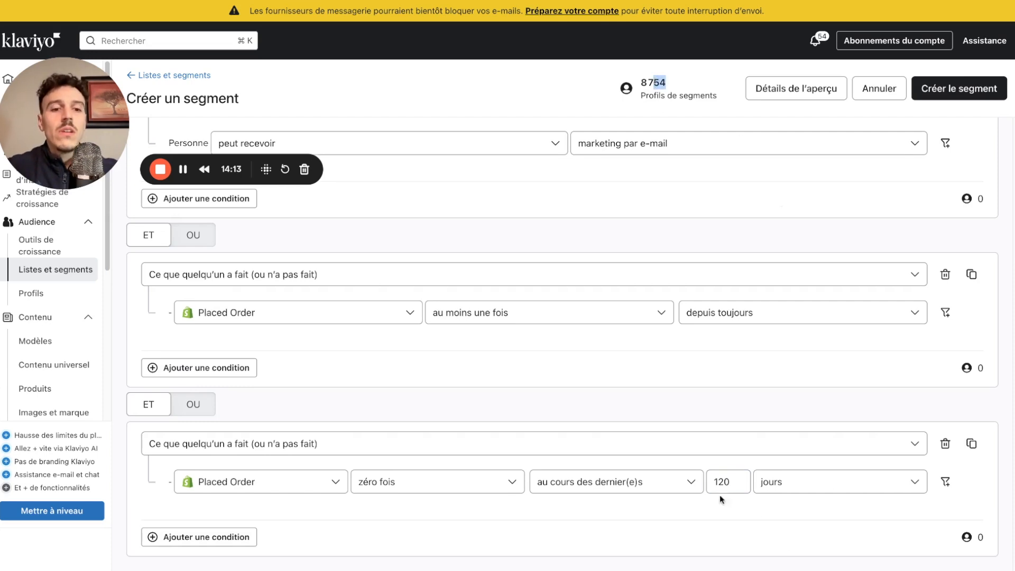
Step: Create the Win-back segment and return to the lists and segments overview
{"action": "left_click_drag", "start_coordinate": [718, 482], "coordinate": [730, 482]}
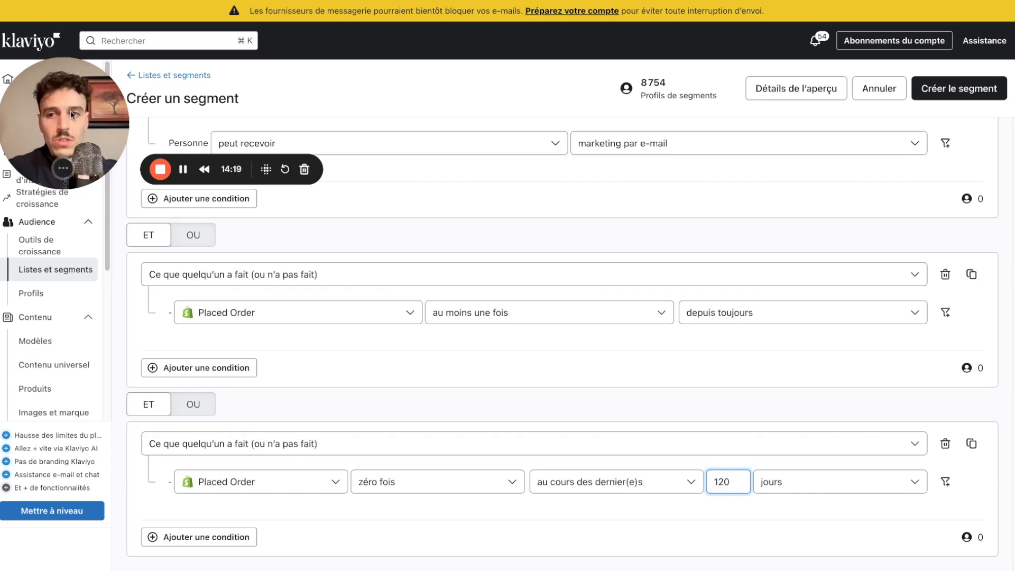
{"action": "left_click_drag", "start_coordinate": [70, 113], "coordinate": [48, 120]}
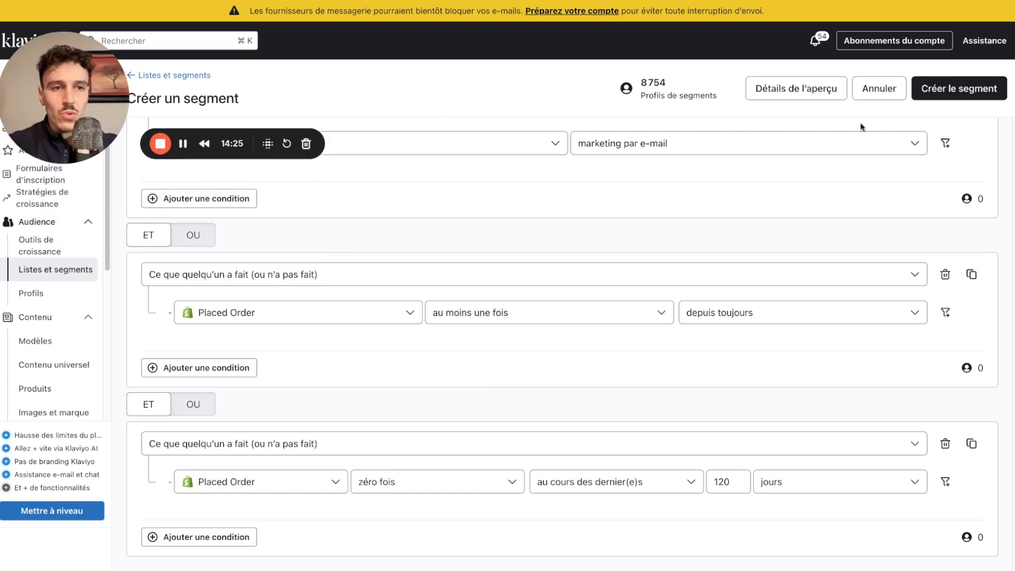
{"action": "left_click", "coordinate": [958, 88]}
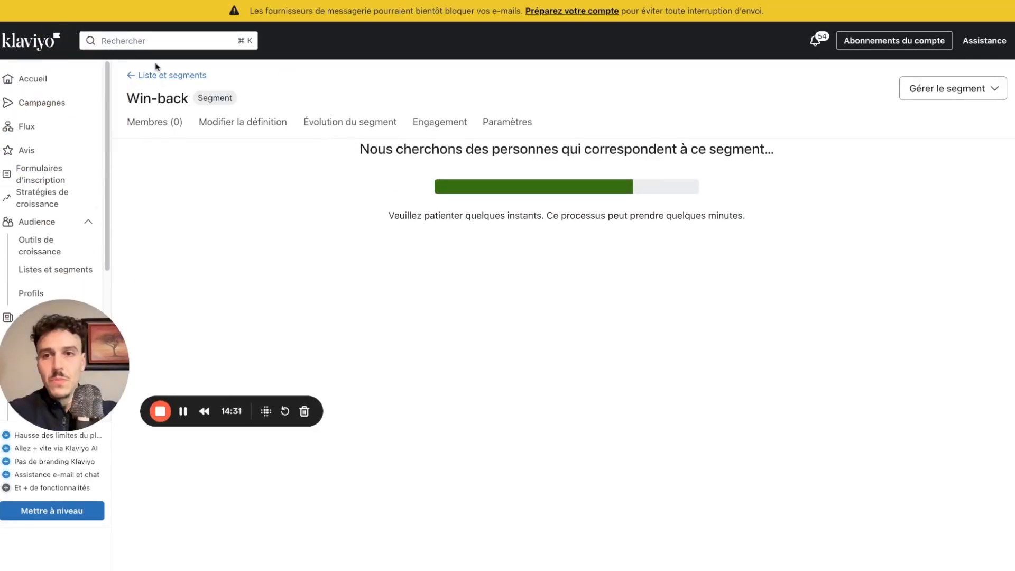
{"action": "left_click", "coordinate": [157, 75]}
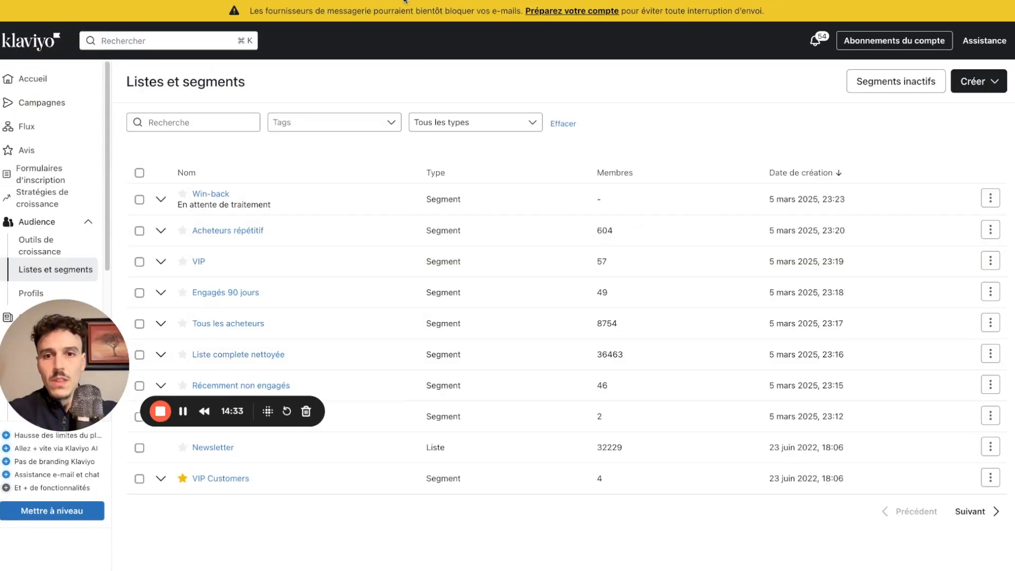
Step: Review the "Unengaged list" definition on the Miro board, and start a new segment in Klaviyo
{"action": "key", "text": "super+Tab"}
{"action": "scroll", "coordinate": [517, 186], "scroll_direction": "down", "scroll_amount": 5}
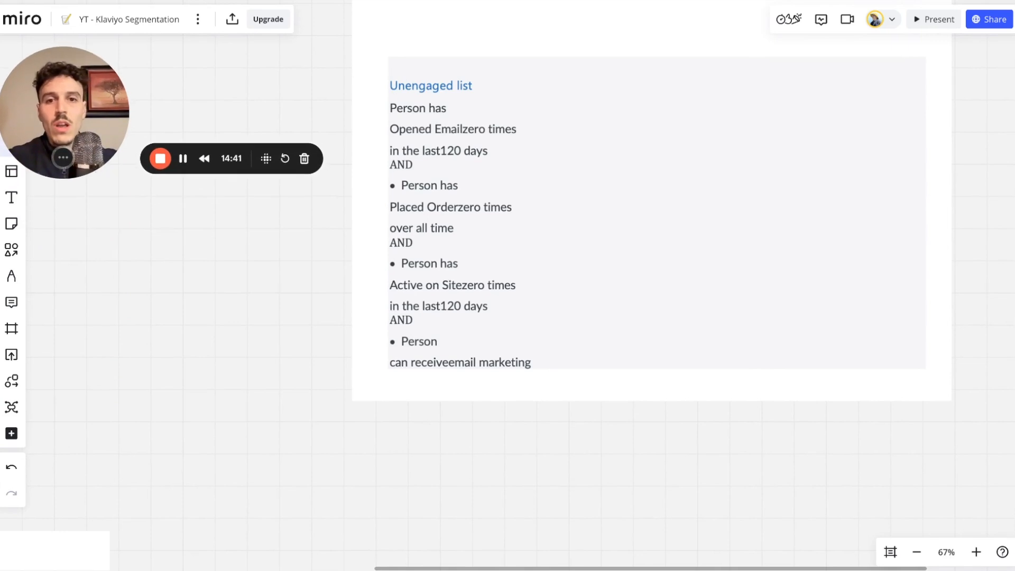
{"action": "left_click", "coordinate": [236, 1]}
{"action": "left_click", "coordinate": [978, 81]}
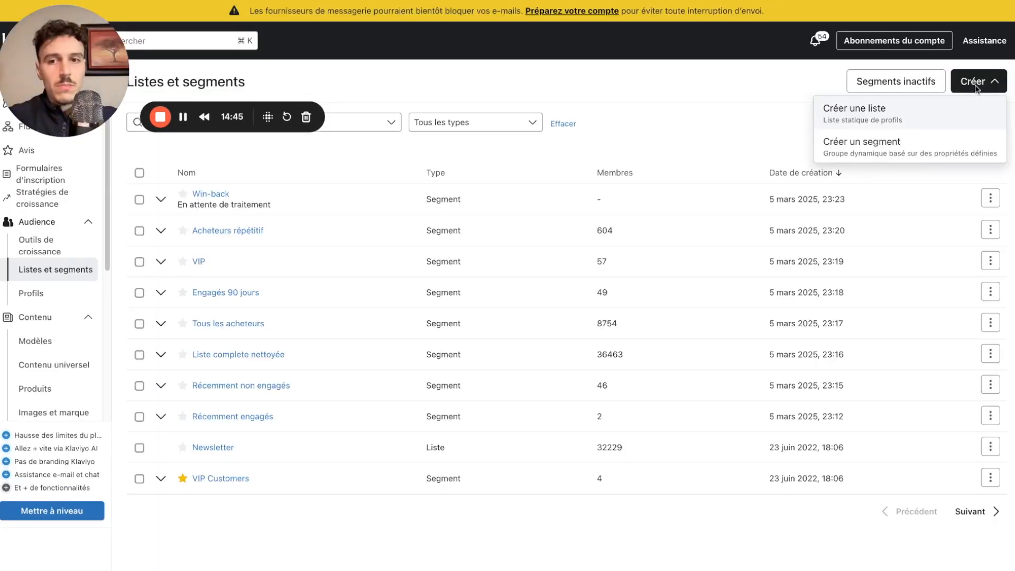
{"action": "left_click", "coordinate": [881, 147]}
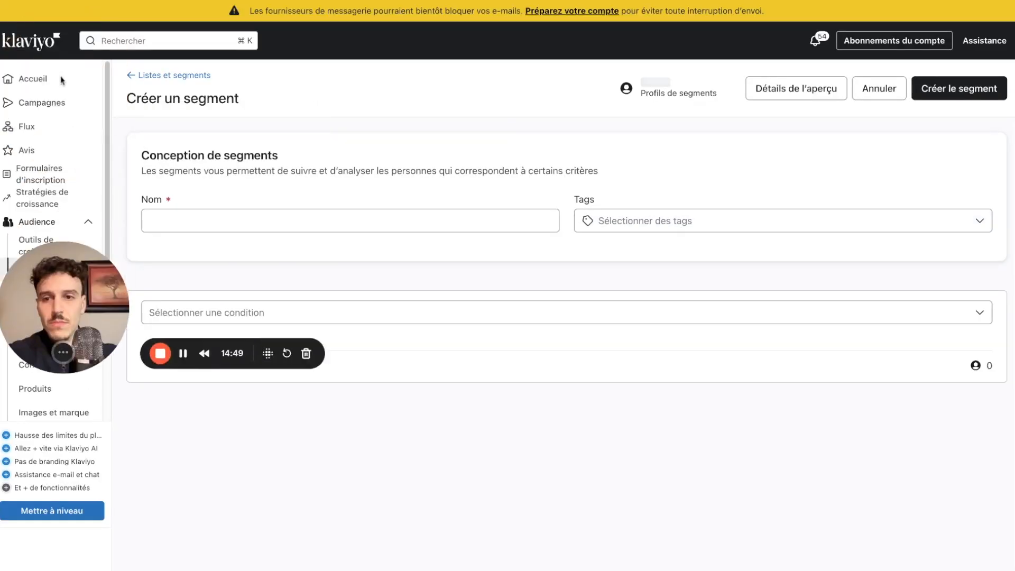
Step: Name the segment "Non engagés +120 Jours" and make its first condition that the person "peut recevoir" "marketing par e-mail"
{"action": "left_click", "coordinate": [205, 220]}
{"action": "type", "text": "Non engagés"}
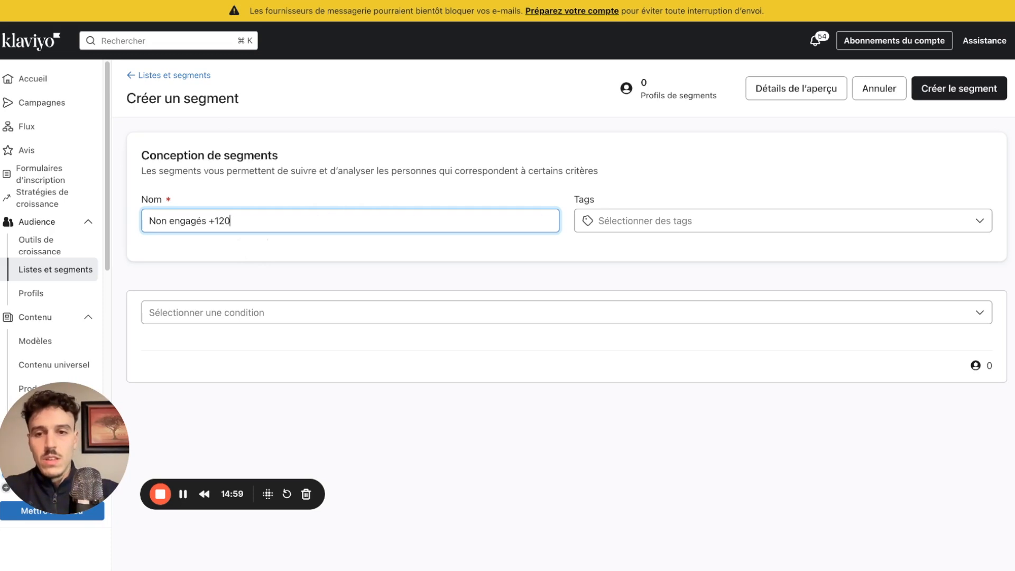
{"action": "type", "text": "+120 Jours"}
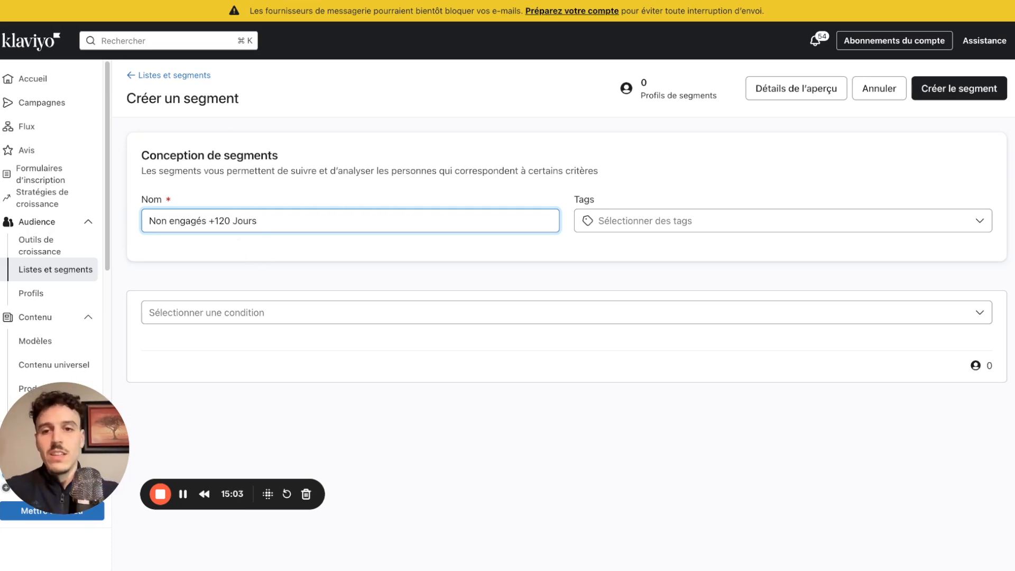
{"action": "left_click", "coordinate": [425, 315]}
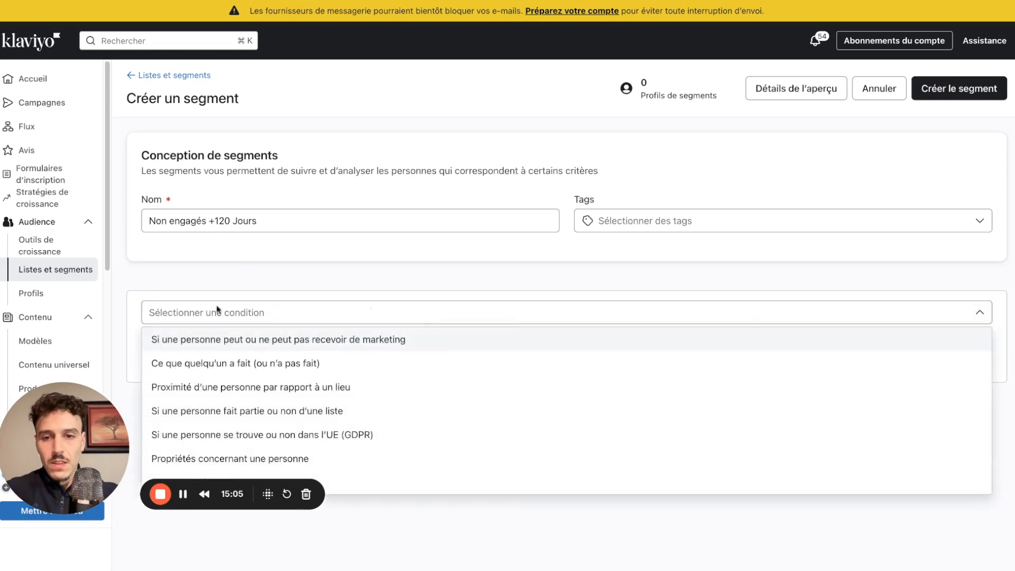
{"action": "left_click", "coordinate": [281, 341]}
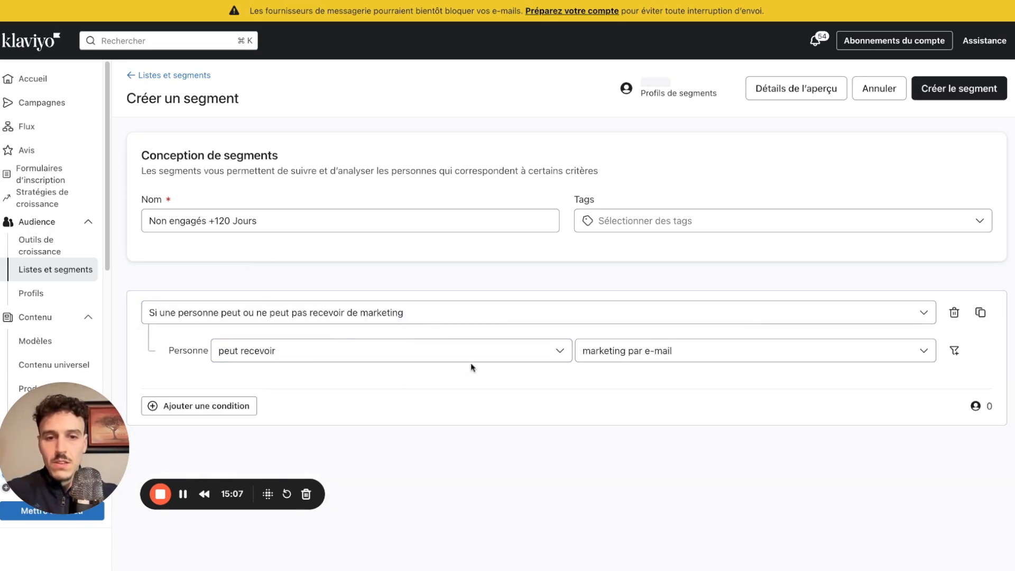
Step: Add a second condition joined with ET, of type "Ce que quelqu'un a fait (ou n'a pas fait)", using the Opened Email metric
{"action": "left_click", "coordinate": [203, 406]}
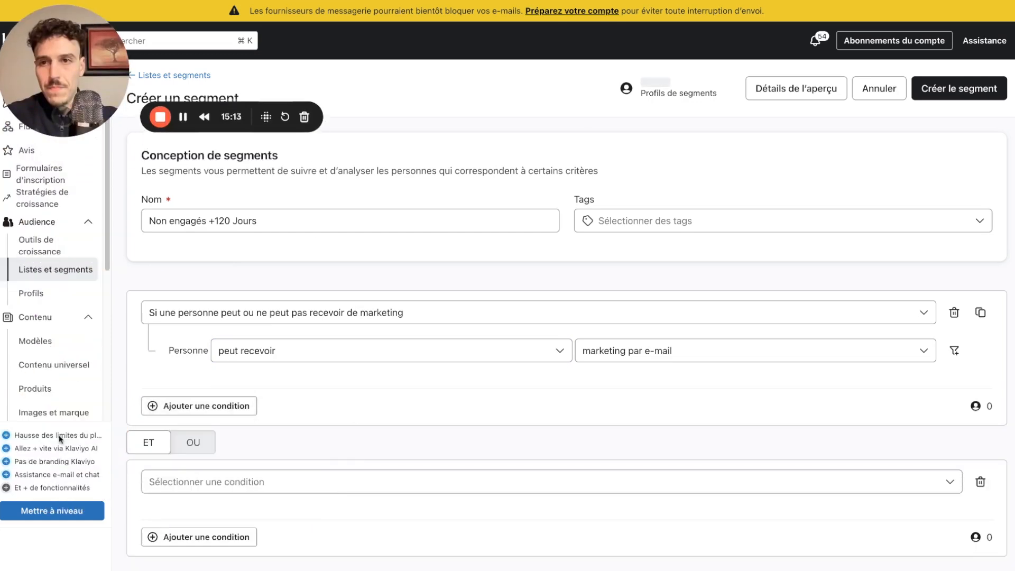
{"action": "left_click", "coordinate": [252, 484]}
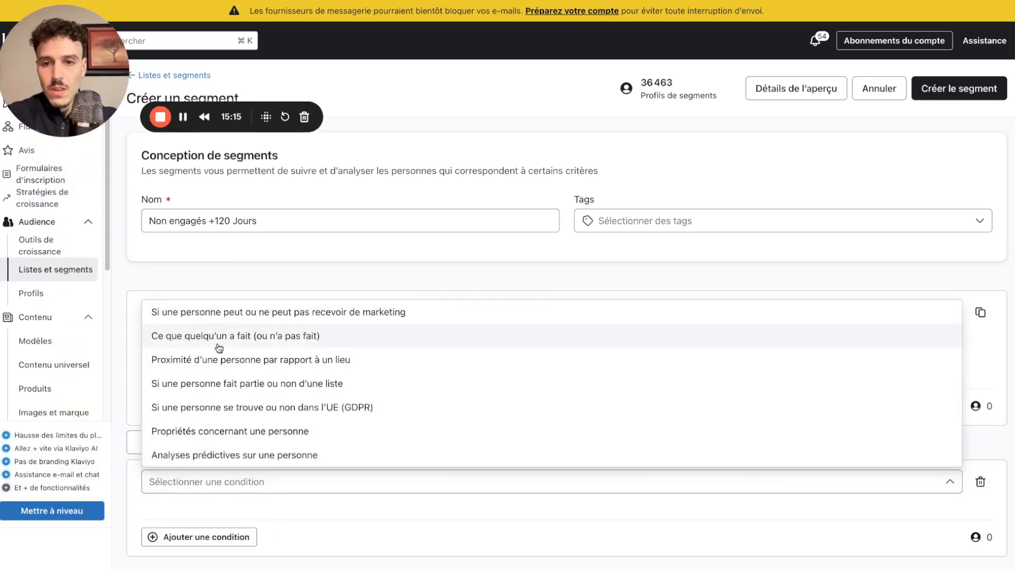
{"action": "left_click", "coordinate": [208, 336]}
{"action": "scroll", "coordinate": [285, 496], "scroll_direction": "down", "scroll_amount": 1}
{"action": "left_click", "coordinate": [260, 491]}
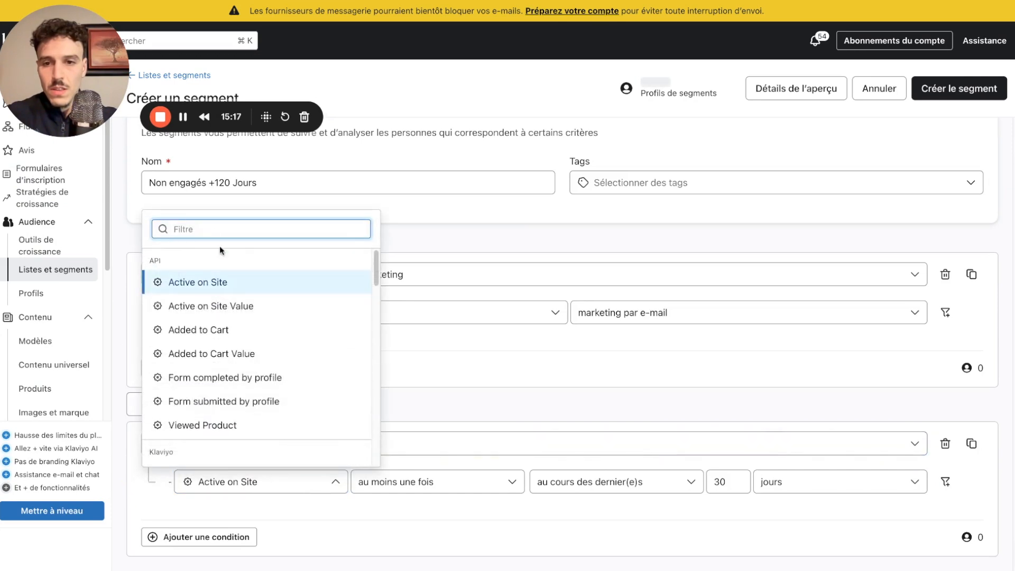
{"action": "type", "text": "open"}
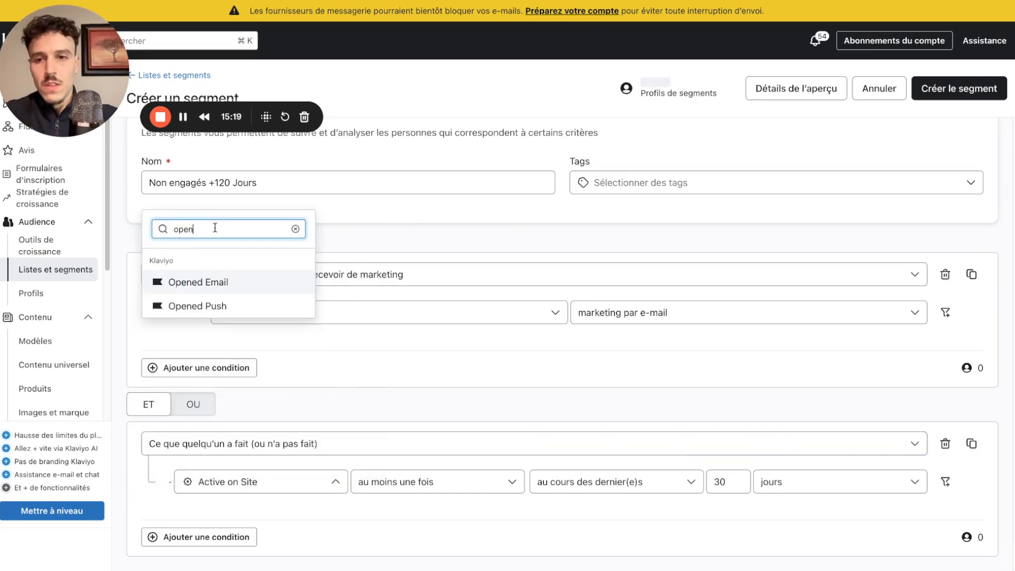
{"action": "left_click", "coordinate": [211, 290]}
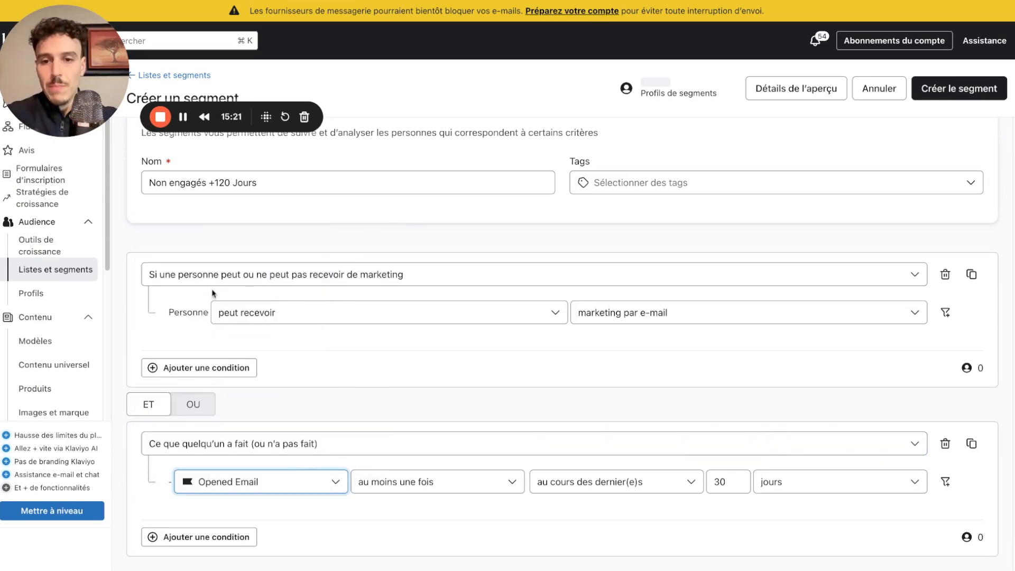
Step: Set the Opened Email condition to "zéro fois" over the last 120 jours, checking the period on the Miro board
{"action": "left_click", "coordinate": [423, 488]}
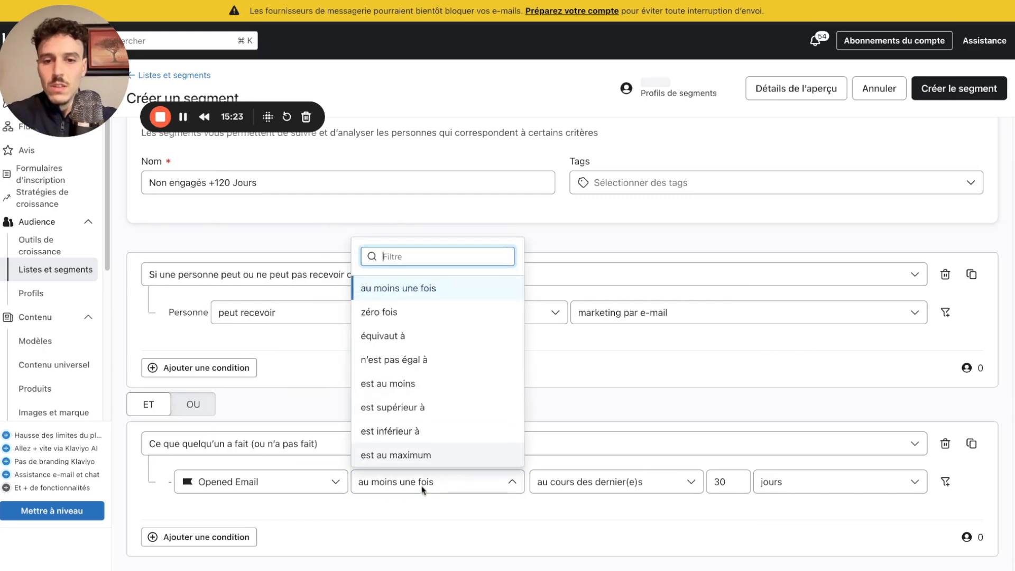
{"action": "left_click", "coordinate": [396, 313]}
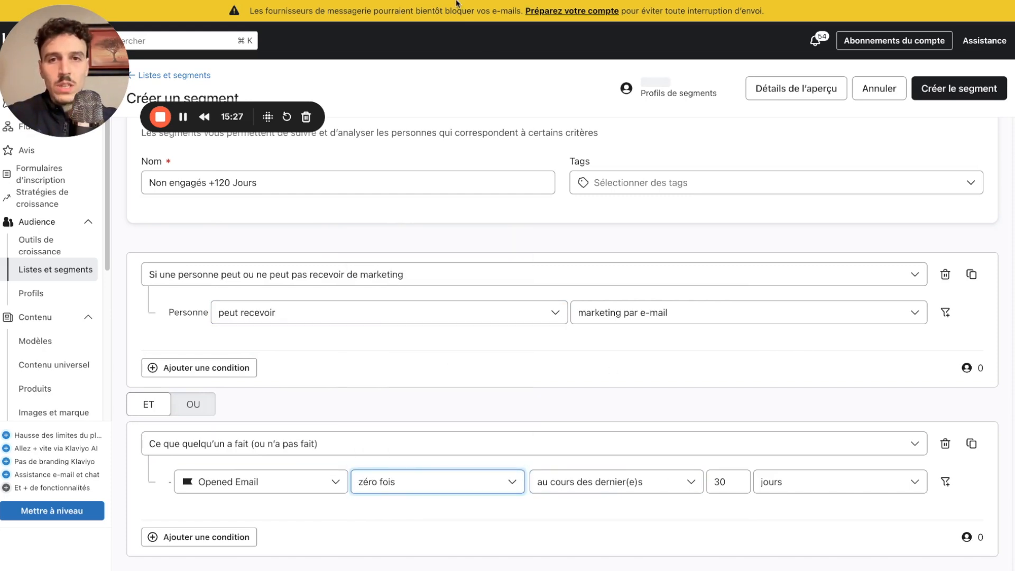
{"action": "key", "text": "ctrl+Tab"}
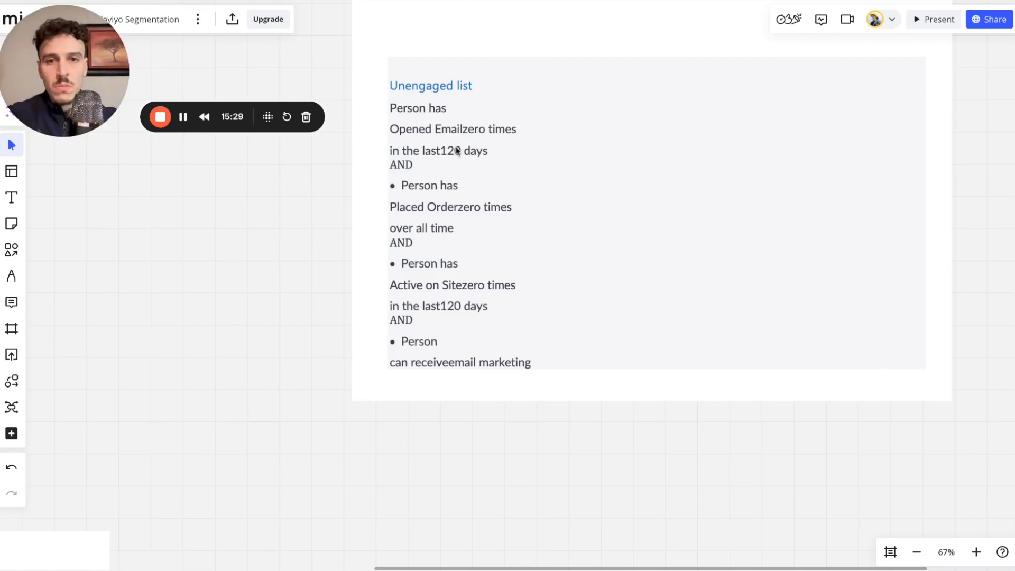
{"action": "key", "text": "ctrl+shift+Tab"}
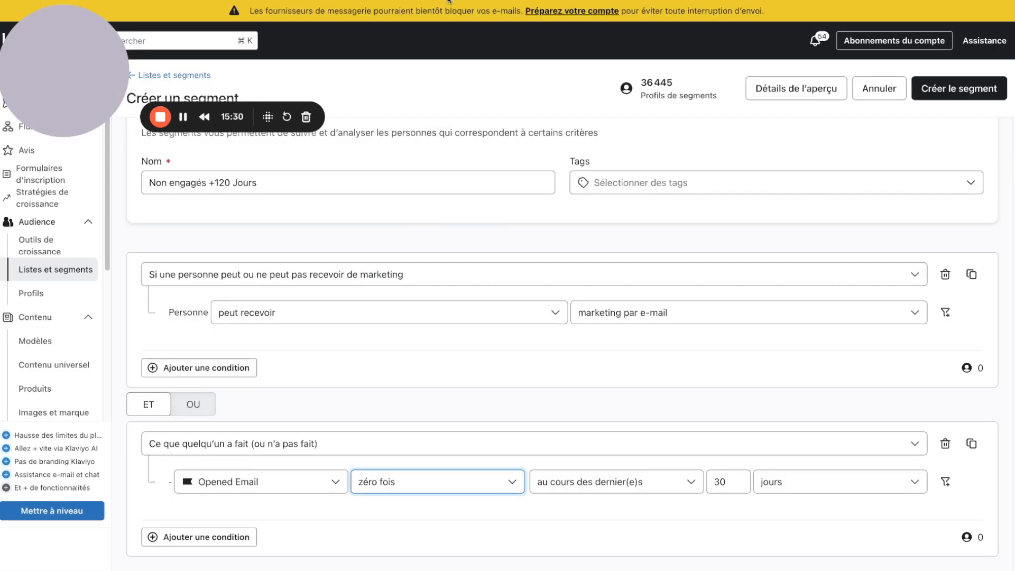
{"action": "left_click", "coordinate": [586, 485]}
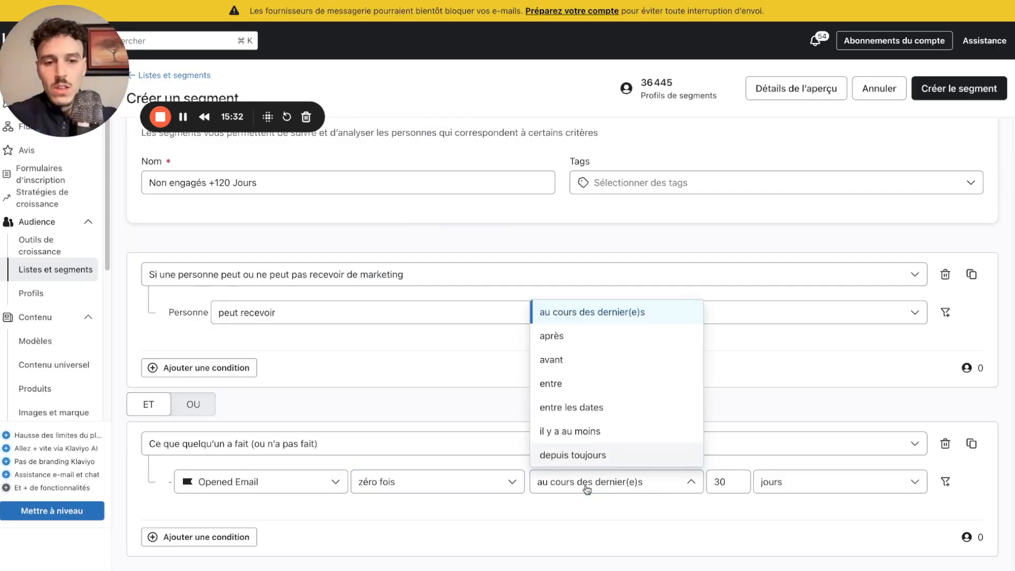
{"action": "left_click", "coordinate": [729, 485]}
{"action": "type", "text": "12"}
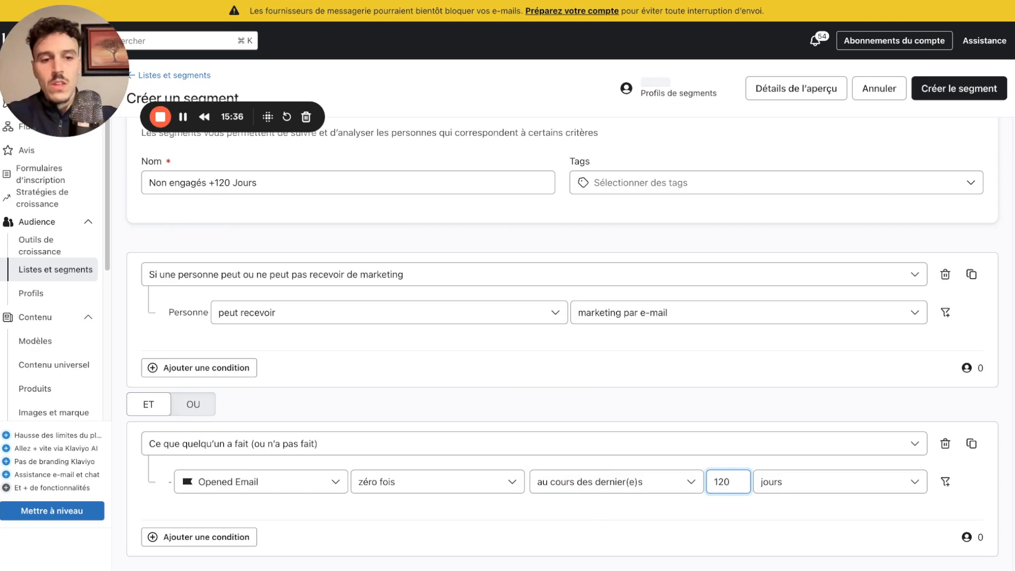
{"action": "left_click", "coordinate": [589, 533]}
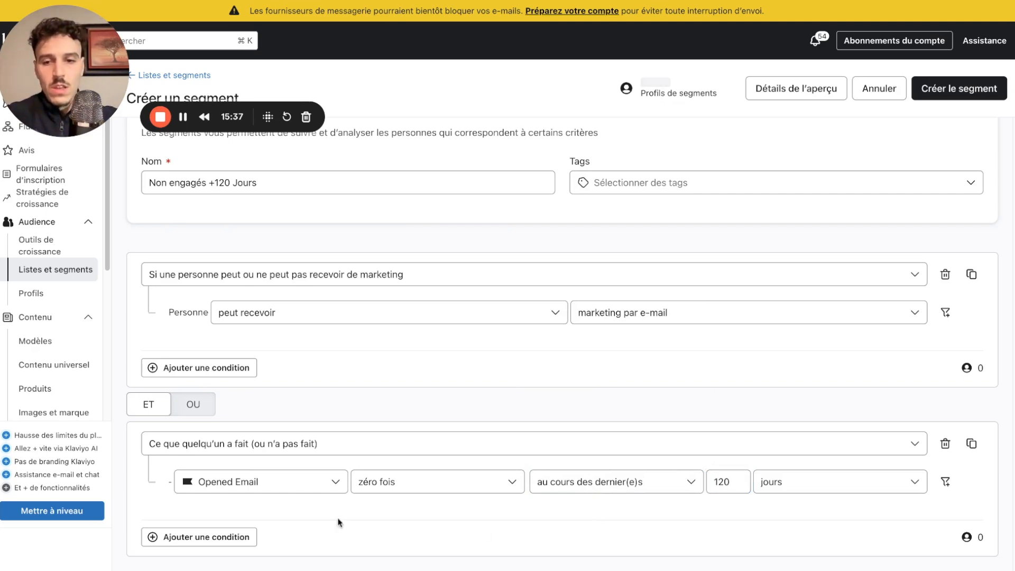
Step: Add a third condition joined with ET, of type "Ce que quelqu'un a fait (ou n'a pas fait)", using Shopify's Placed Order metric
{"action": "left_click", "coordinate": [166, 539]}
{"action": "scroll", "coordinate": [190, 518], "scroll_direction": "down", "scroll_amount": 2}
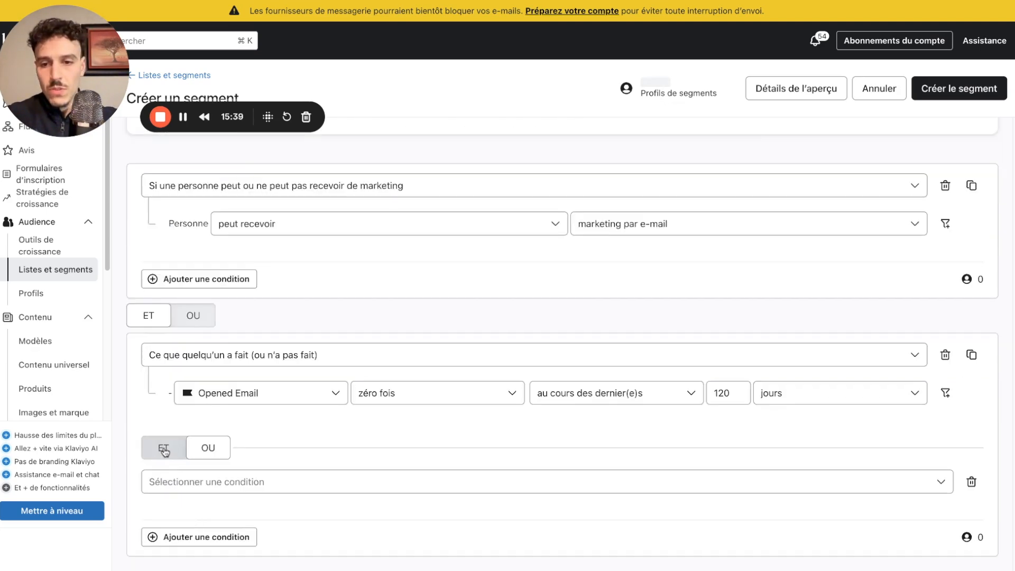
{"action": "scroll", "coordinate": [351, 501], "scroll_direction": "down", "scroll_amount": 1}
{"action": "left_click", "coordinate": [340, 489]}
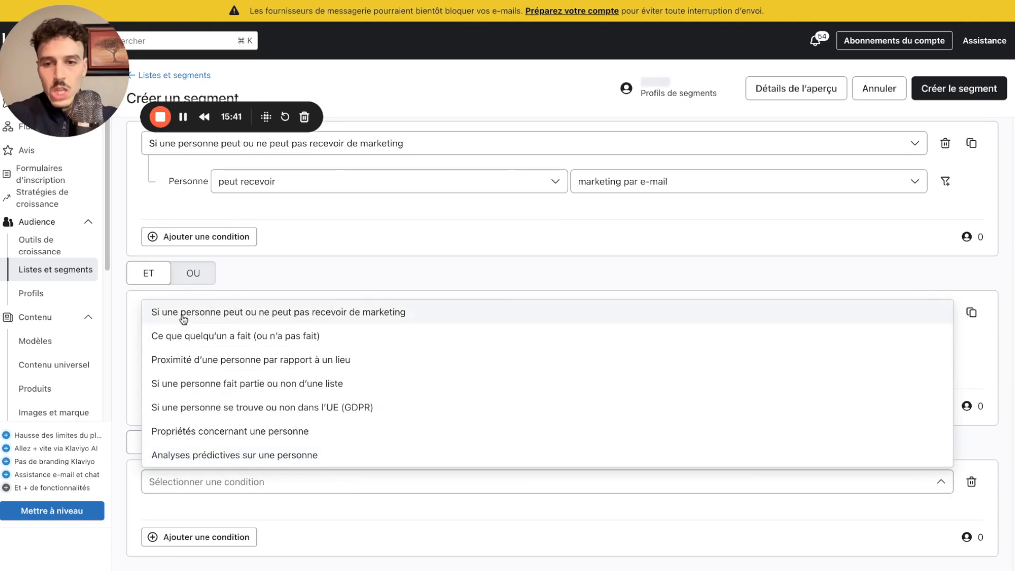
{"action": "left_click", "coordinate": [199, 336]}
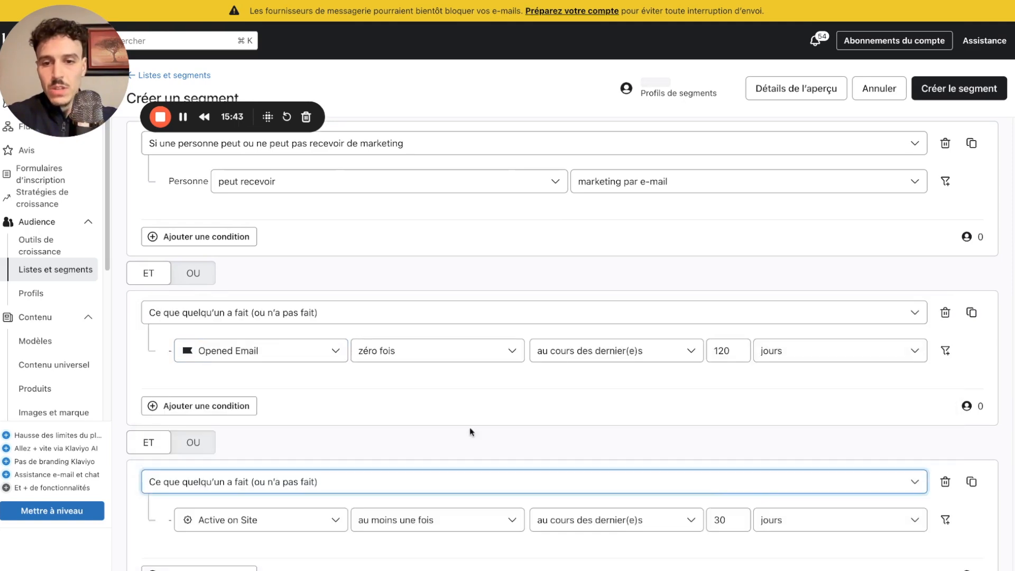
{"action": "scroll", "coordinate": [380, 459], "scroll_direction": "down", "scroll_amount": 1}
{"action": "left_click", "coordinate": [261, 484]}
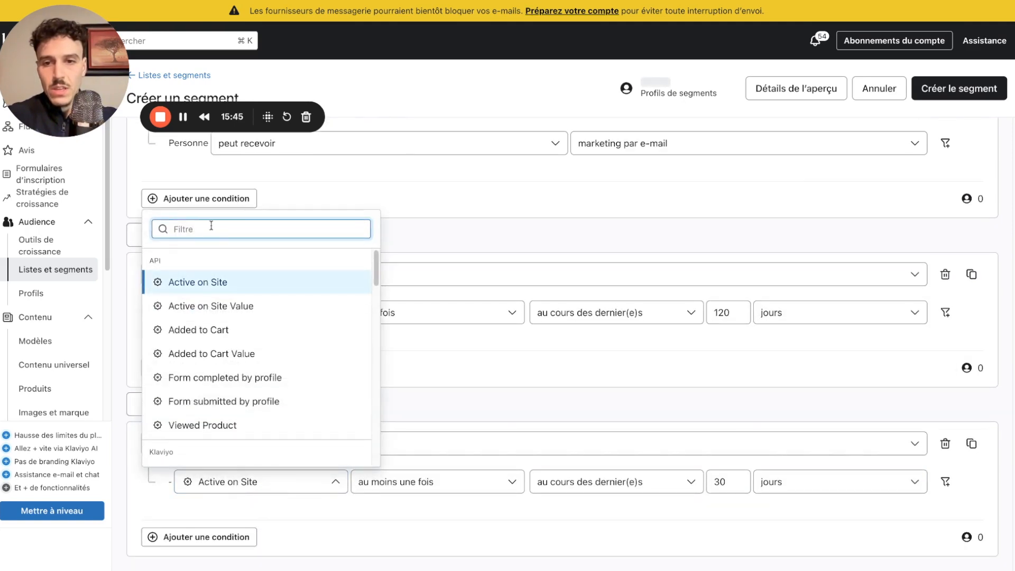
{"action": "type", "text": "place"}
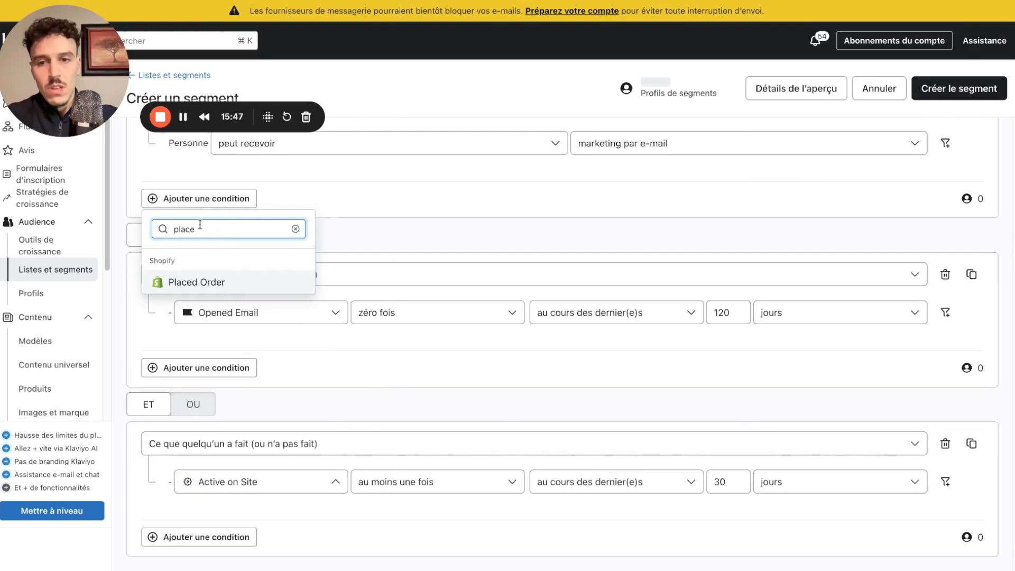
{"action": "left_click", "coordinate": [201, 286]}
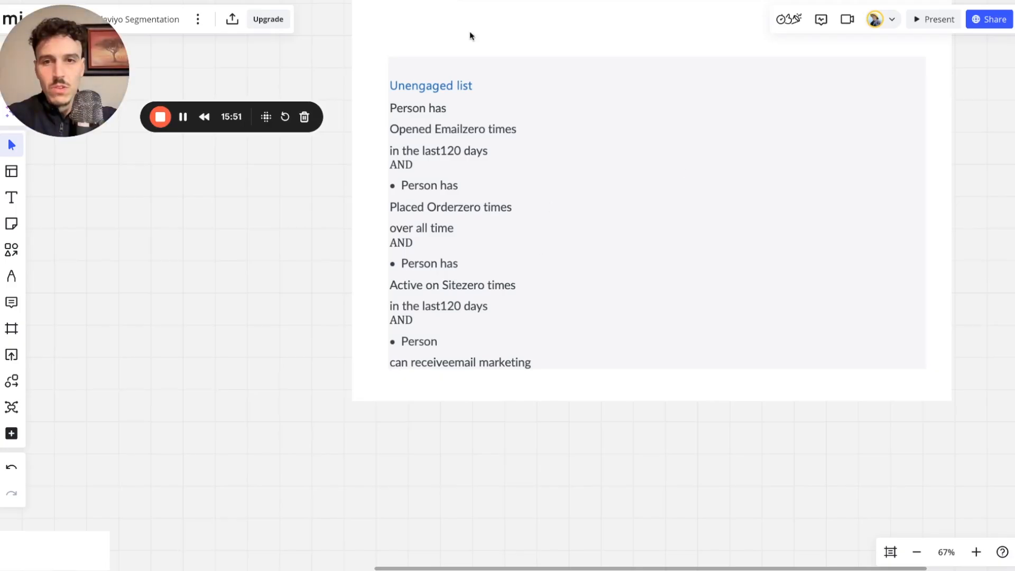
Step: Set the Placed Order condition to "zéro fois" with the period "depuis toujours", following the Miro definition
{"action": "key", "text": "super+Tab"}
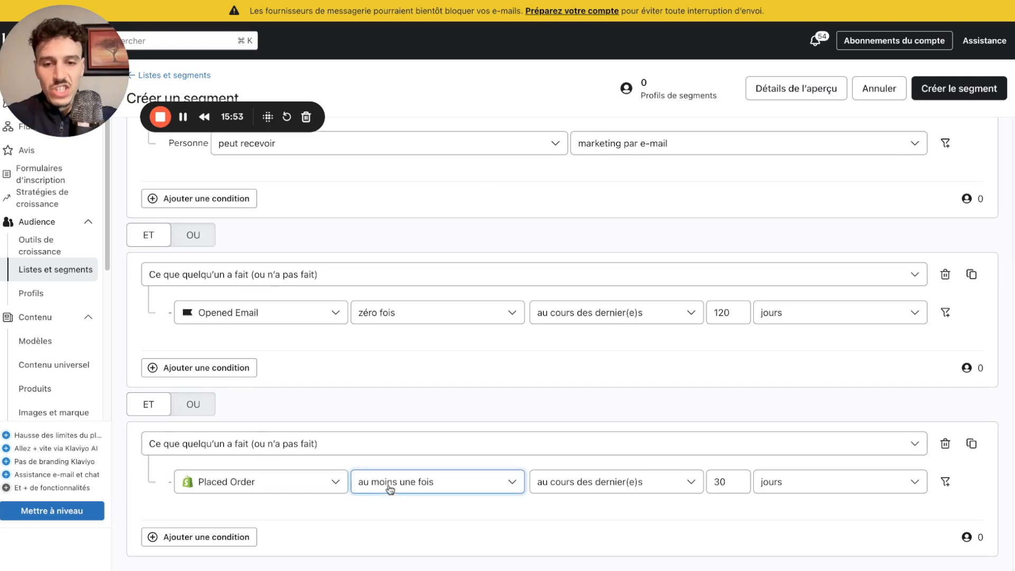
{"action": "left_click", "coordinate": [390, 485]}
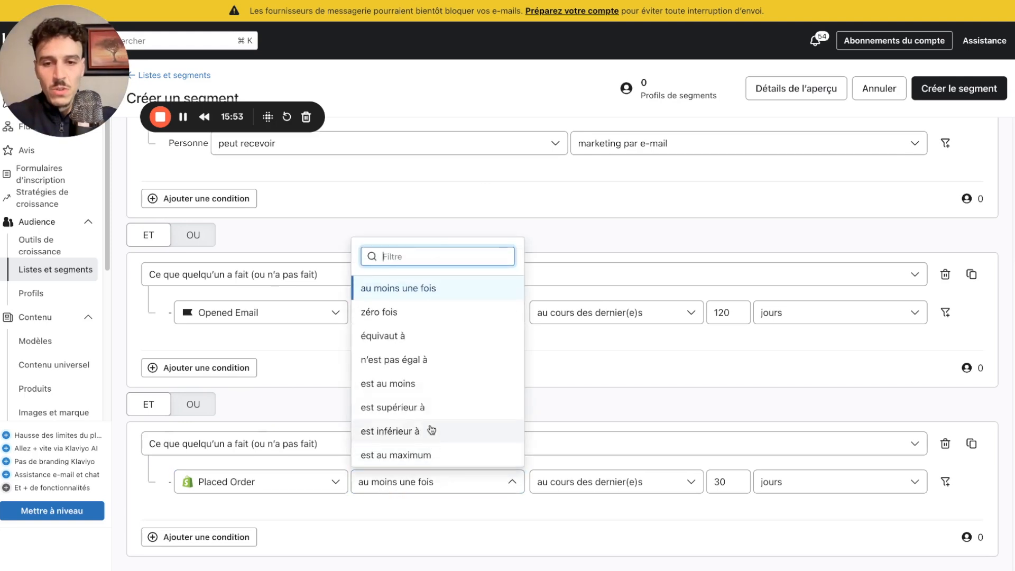
{"action": "left_click", "coordinate": [390, 313]}
{"action": "left_click", "coordinate": [634, 489]}
{"action": "left_click", "coordinate": [585, 456]}
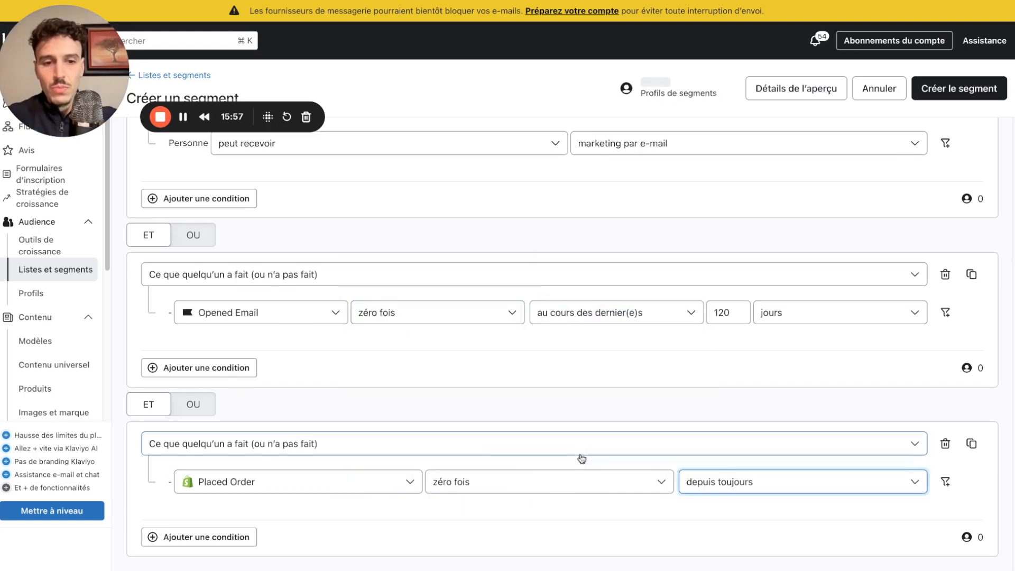
Step: Add a fourth condition joined with ET, of type "Ce que quelqu'un a fait (ou n'a pas fait)", using Active on Site per the Miro definition
{"action": "left_click", "coordinate": [199, 538]}
{"action": "scroll", "coordinate": [206, 507], "scroll_direction": "down", "scroll_amount": 2}
{"action": "left_click", "coordinate": [161, 451]}
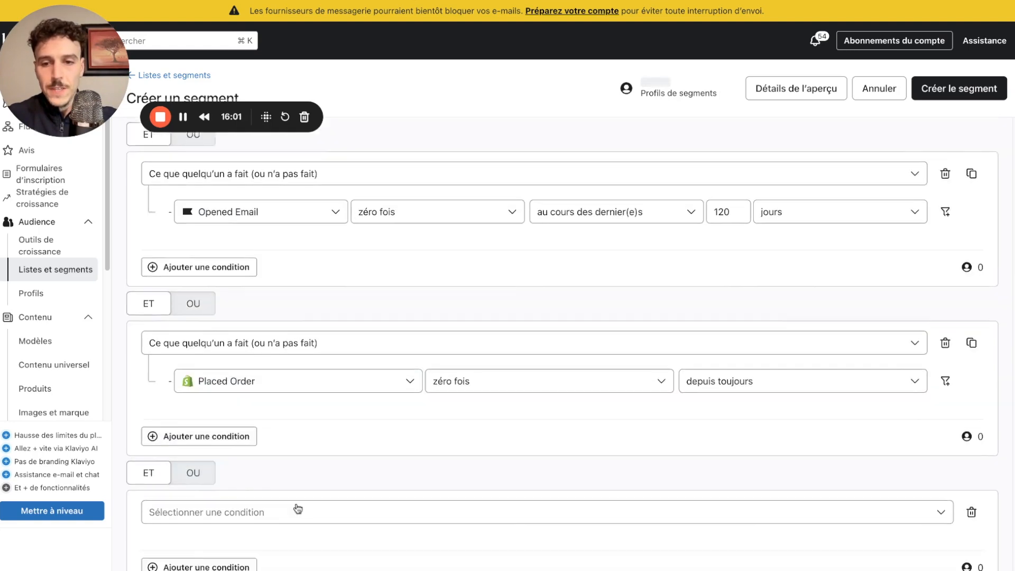
{"action": "scroll", "coordinate": [288, 505], "scroll_direction": "down", "scroll_amount": 1}
{"action": "left_click", "coordinate": [339, 1]}
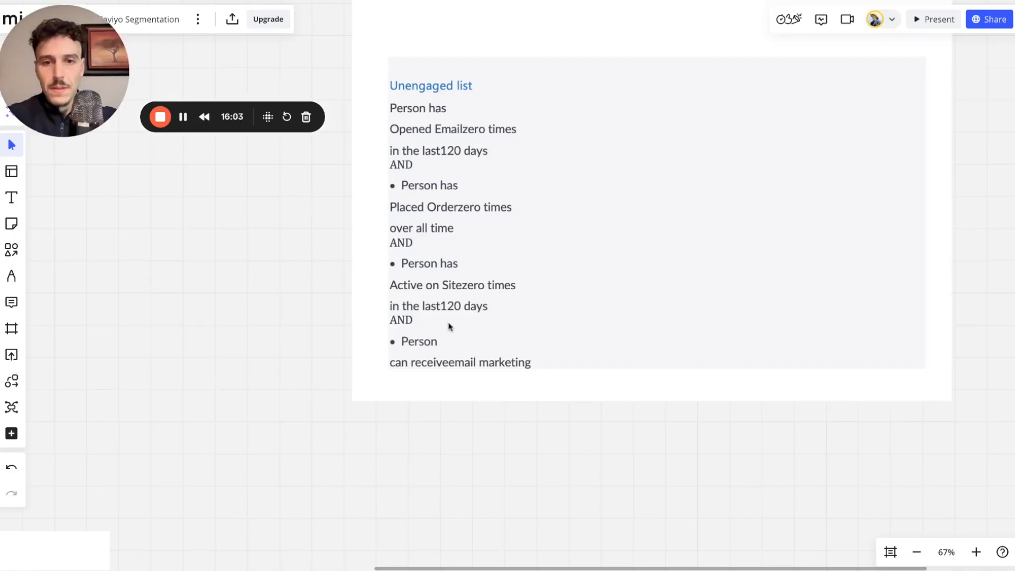
{"action": "left_click", "coordinate": [334, 4]}
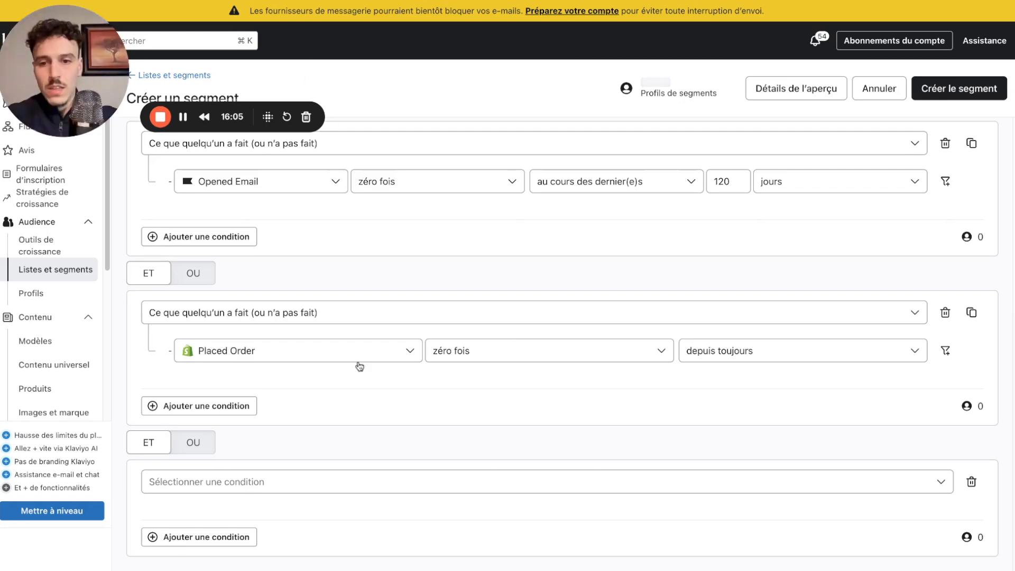
{"action": "left_click", "coordinate": [254, 481]}
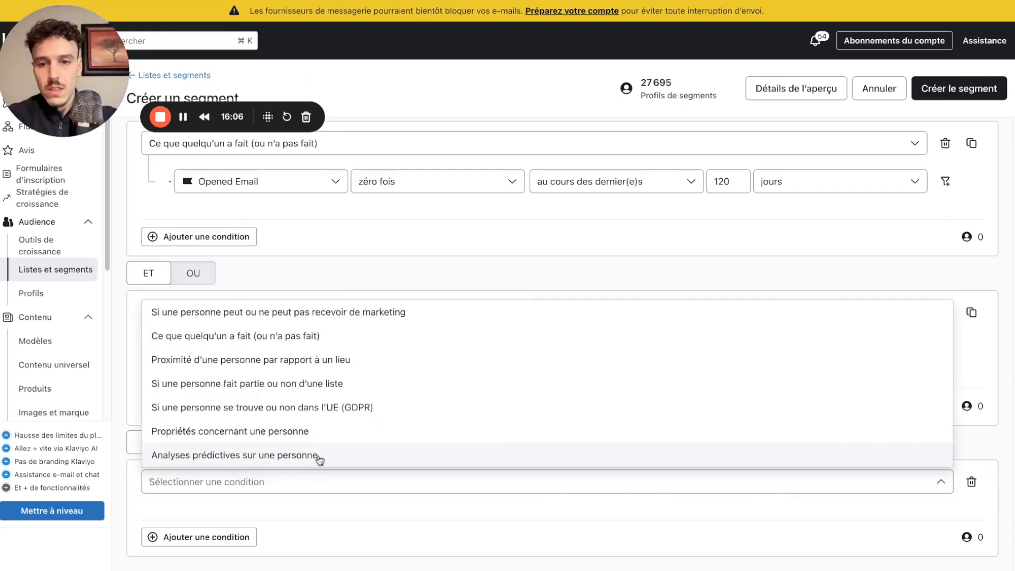
{"action": "left_click", "coordinate": [198, 341]}
{"action": "scroll", "coordinate": [279, 566], "scroll_direction": "down", "scroll_amount": 1}
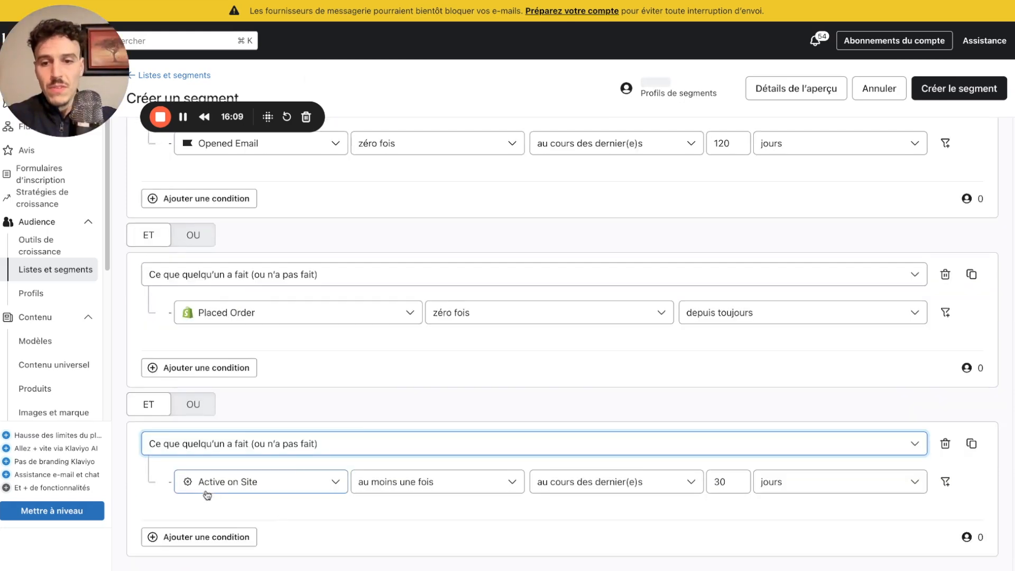
Step: Set the Active on Site condition to "zéro fois" over the last 120 jours
{"action": "left_click", "coordinate": [445, 489]}
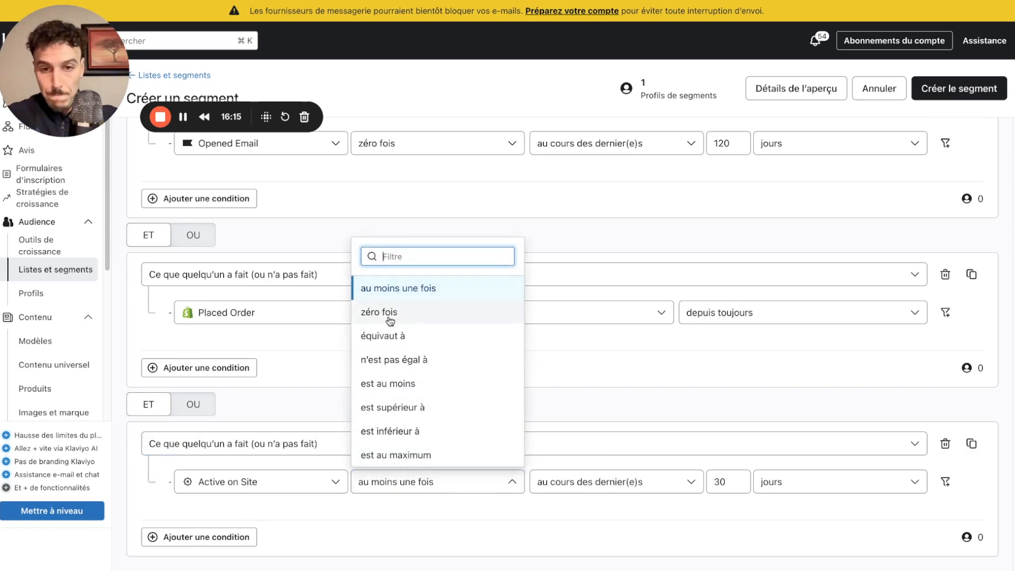
{"action": "left_click", "coordinate": [390, 316]}
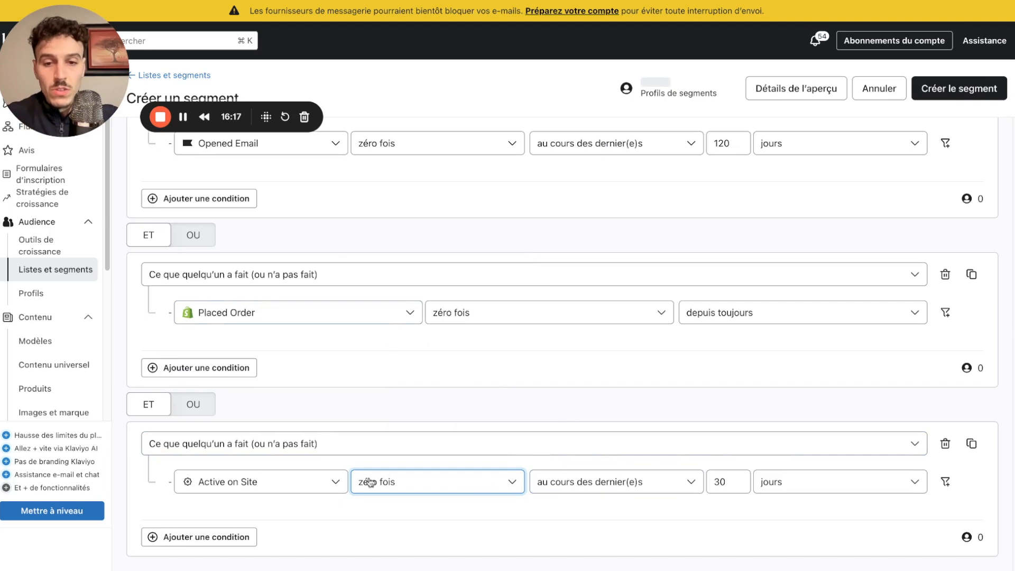
{"action": "double_click", "coordinate": [732, 484]}
{"action": "type", "text": "12"}
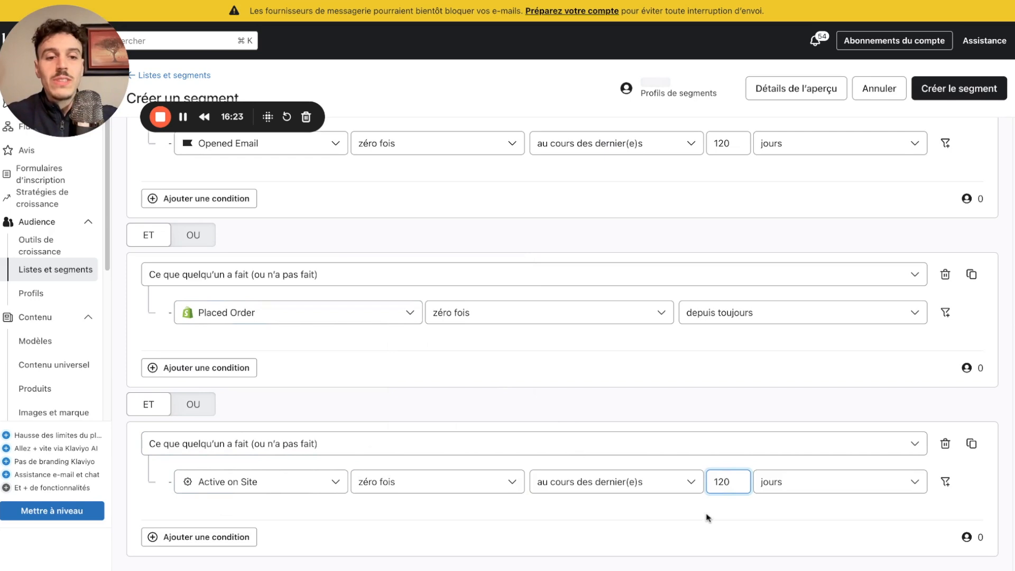
{"action": "left_click", "coordinate": [708, 518]}
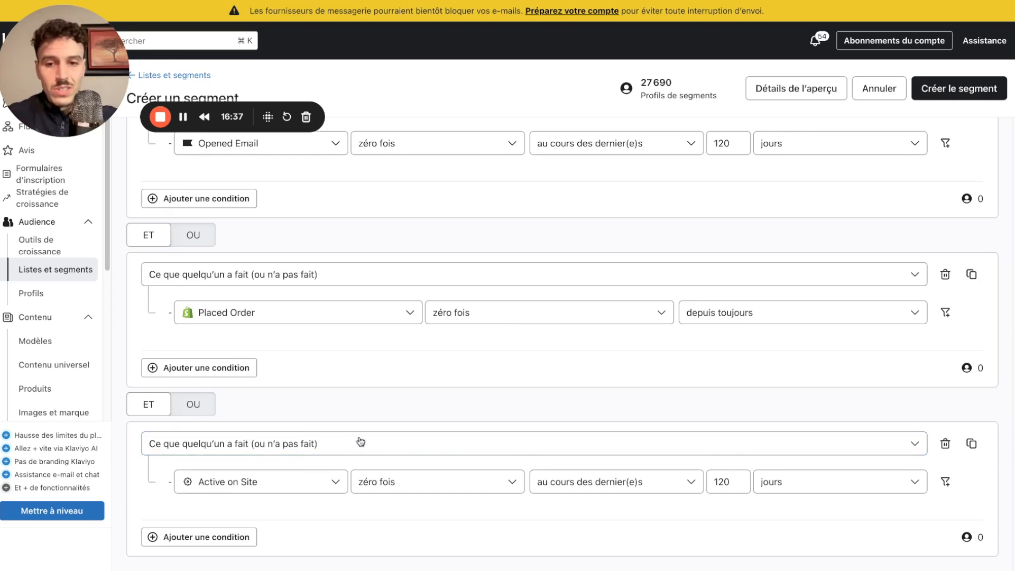
Step: Review the conditions of "Non engagés +120 Jours" and create the segment, checking the Unengaged list definition on the Miro board
{"action": "scroll", "coordinate": [274, 437], "scroll_direction": "up", "scroll_amount": 2}
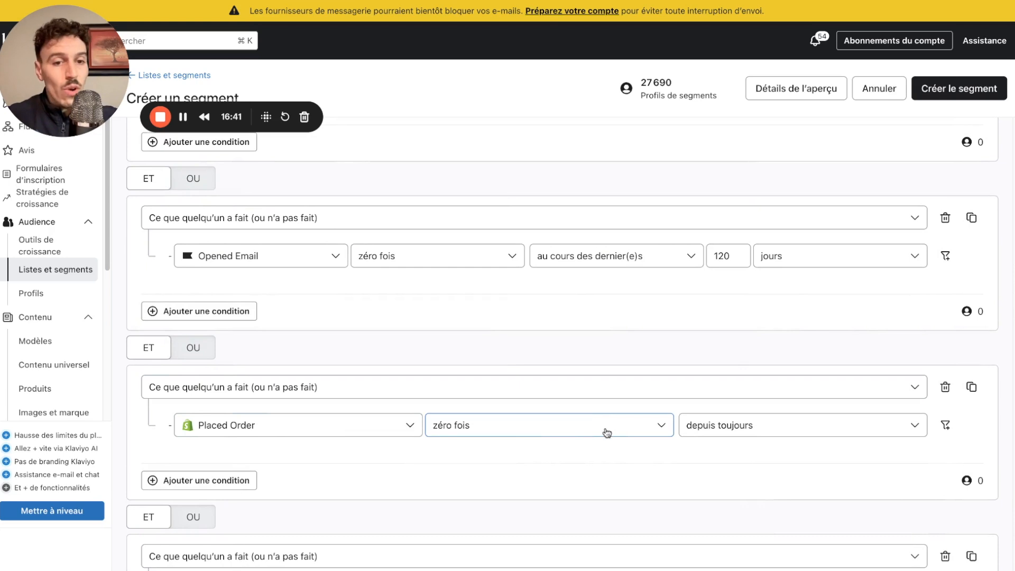
{"action": "scroll", "coordinate": [475, 451], "scroll_direction": "up", "scroll_amount": 2}
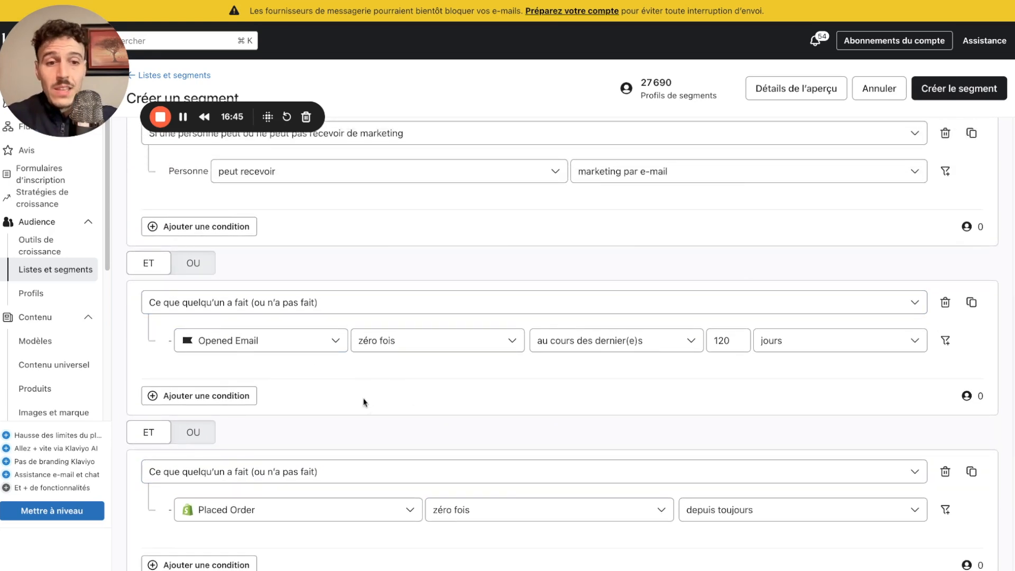
{"action": "scroll", "coordinate": [333, 312], "scroll_direction": "up", "scroll_amount": 4}
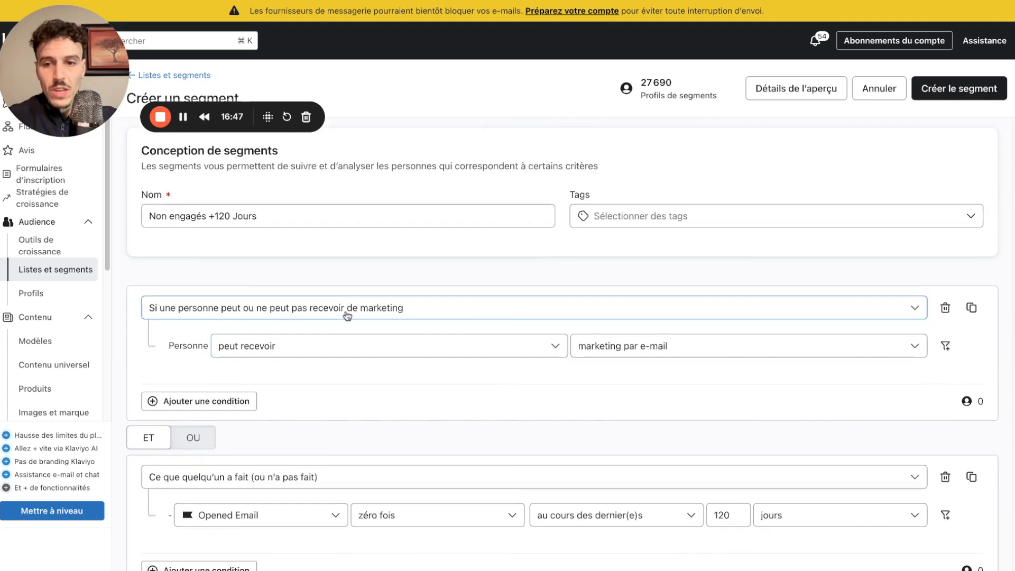
{"action": "scroll", "coordinate": [301, 324], "scroll_direction": "down", "scroll_amount": 8}
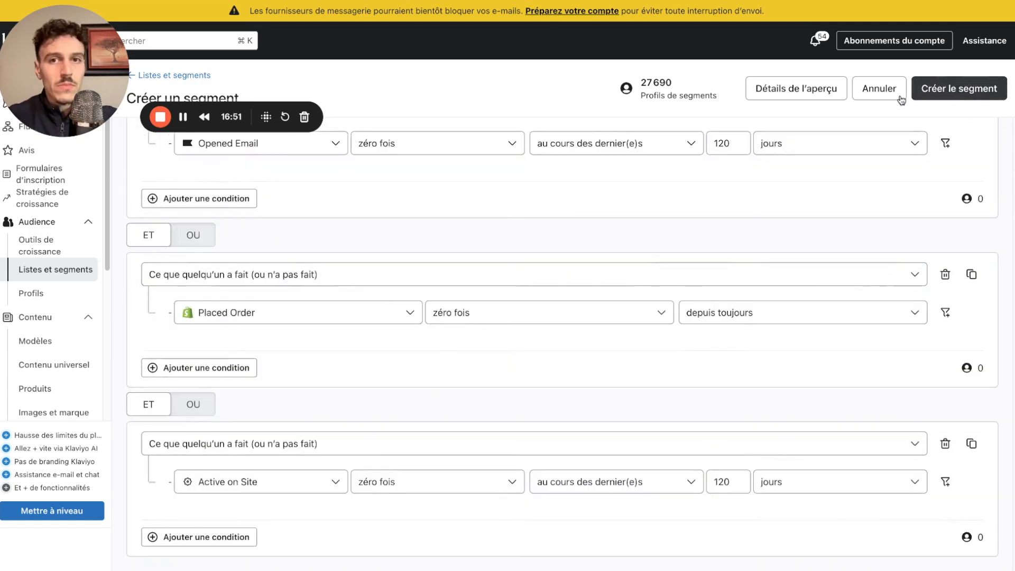
{"action": "left_click", "coordinate": [370, 1]}
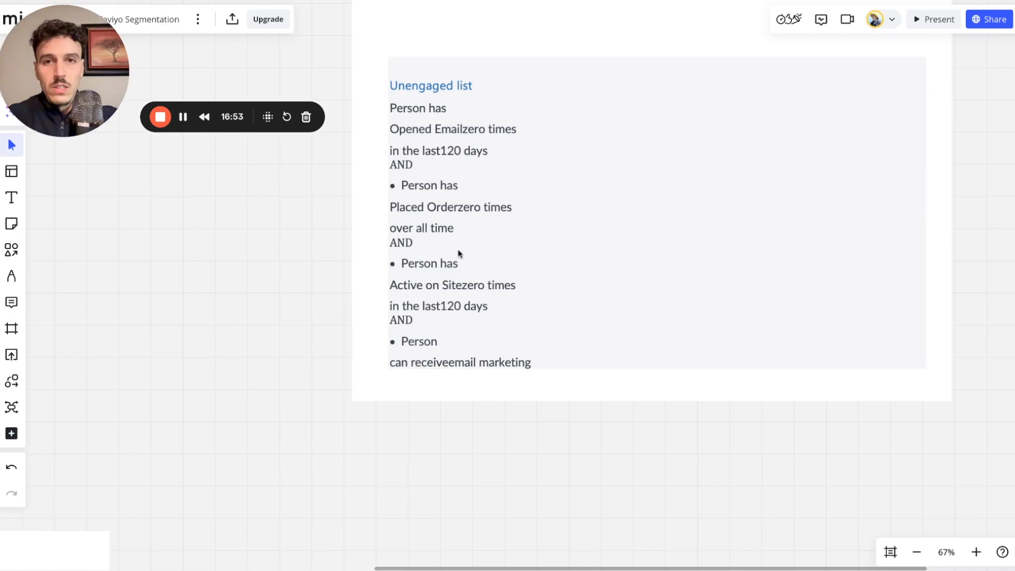
{"action": "scroll", "coordinate": [459, 254], "scroll_direction": "up", "scroll_amount": 2}
{"action": "left_click", "coordinate": [399, 2]}
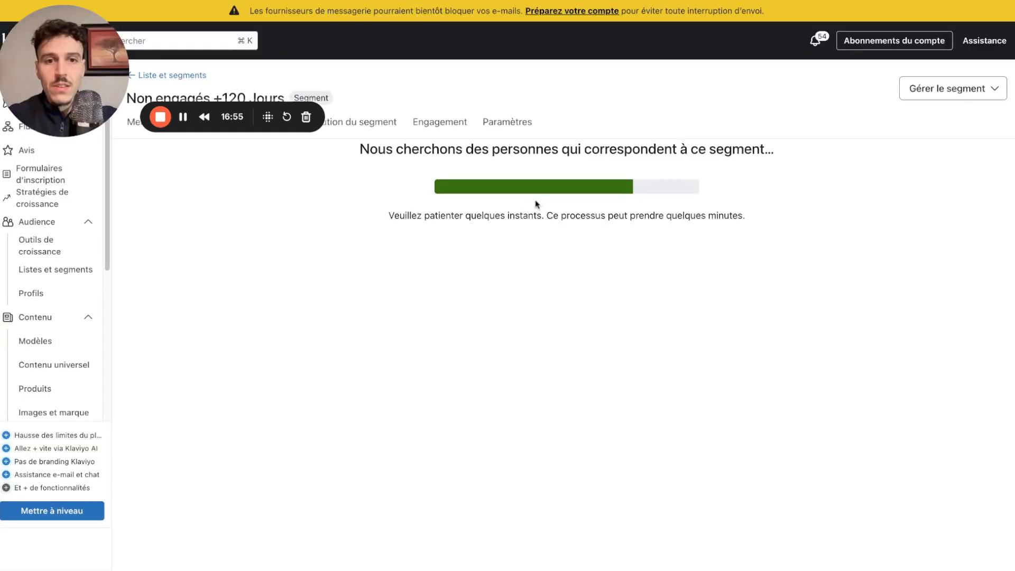